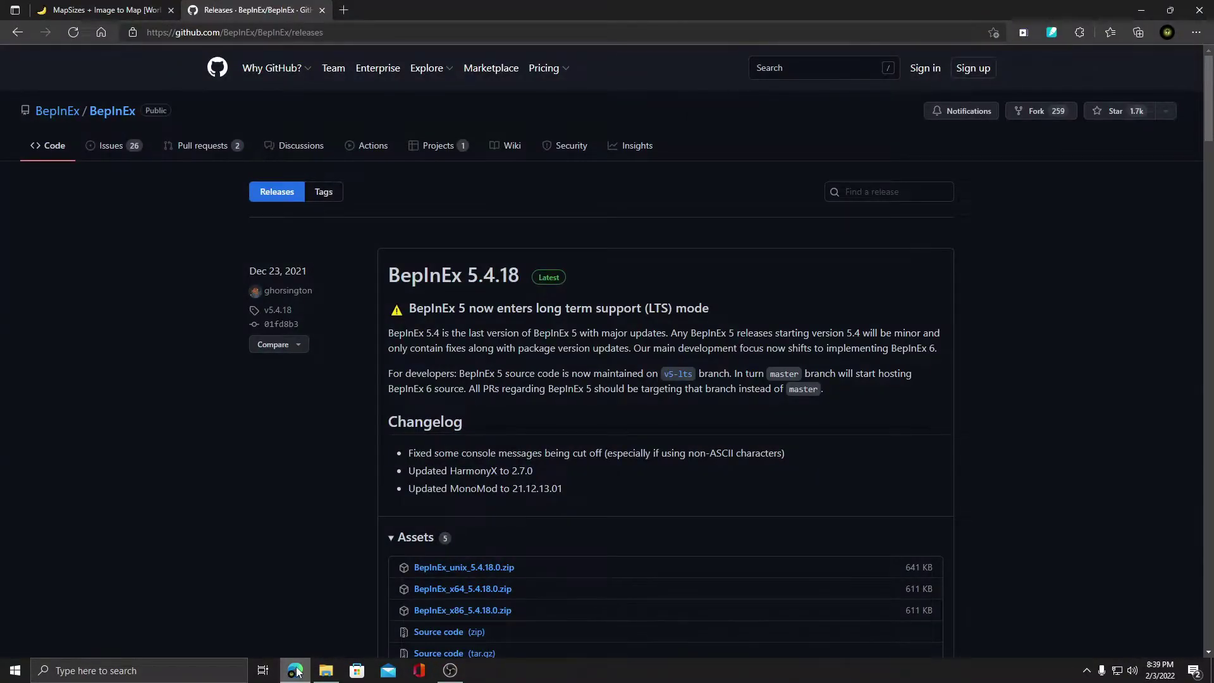
Show the MapSizes + Image to Map mod page's Requirements and Files sections.
{"action": "left_click", "coordinate": [102, 14]}
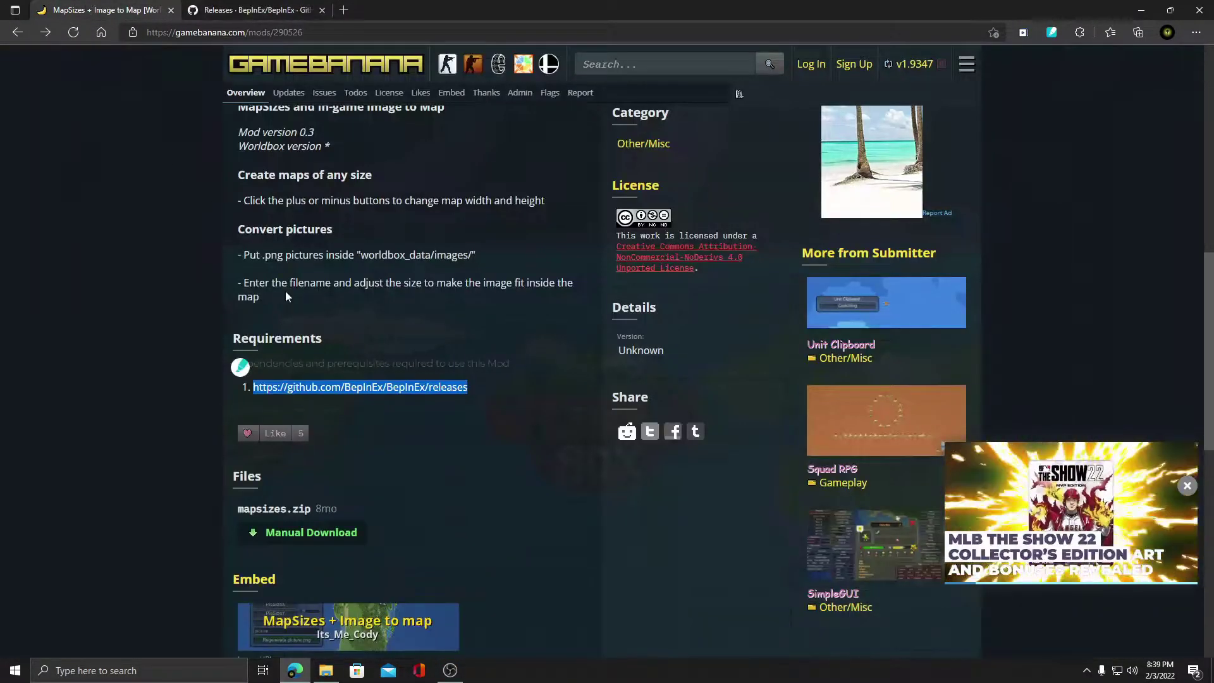
{"action": "scroll", "coordinate": [286, 297], "scroll_direction": "up", "scroll_amount": 10}
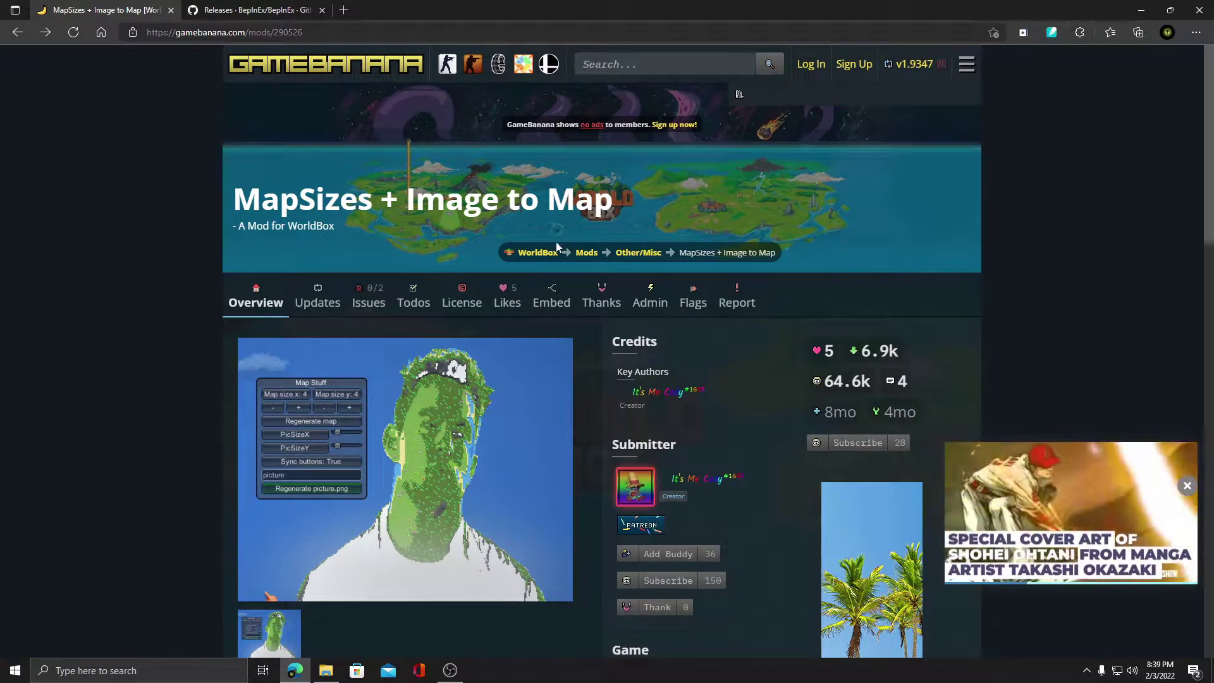
{"action": "scroll", "coordinate": [486, 345], "scroll_direction": "down", "scroll_amount": 2}
{"action": "scroll", "coordinate": [487, 344], "scroll_direction": "down", "scroll_amount": 5}
{"action": "scroll", "coordinate": [481, 341], "scroll_direction": "down", "scroll_amount": 4}
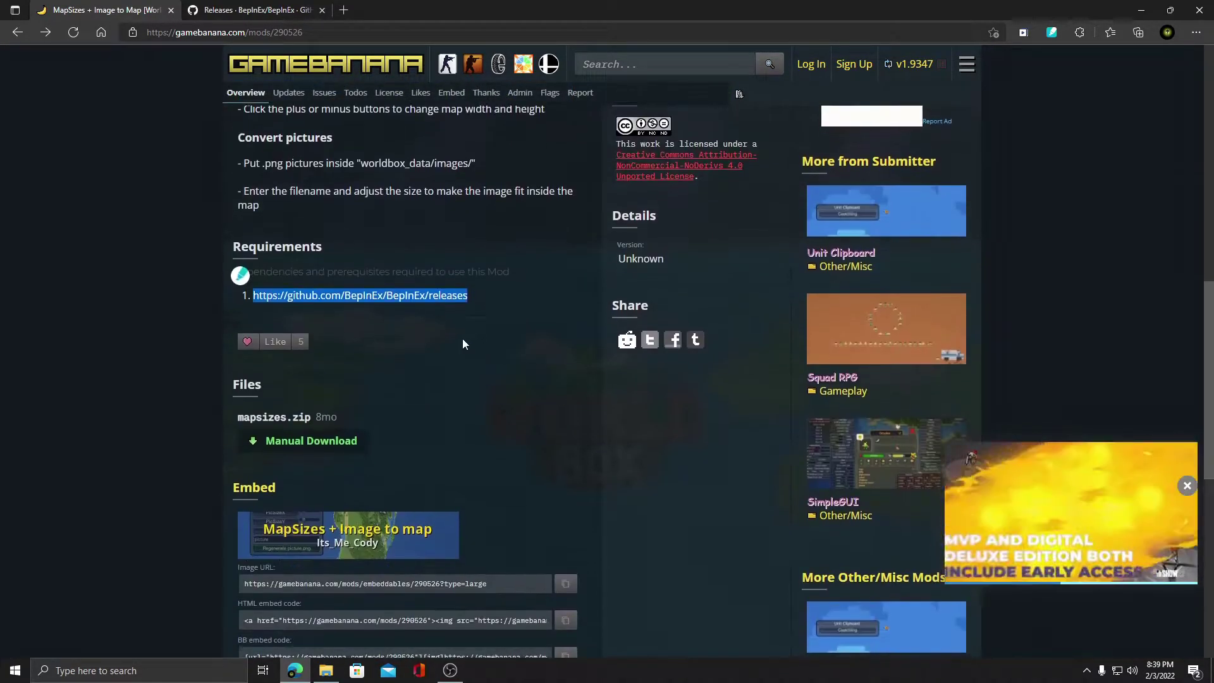
Download BepInEx_x64_5.4.18.0.zip from the BepInEx 5.4.18 release assets.
{"action": "scroll", "coordinate": [449, 333], "scroll_direction": "up", "scroll_amount": 7}
{"action": "left_click", "coordinate": [234, 9]}
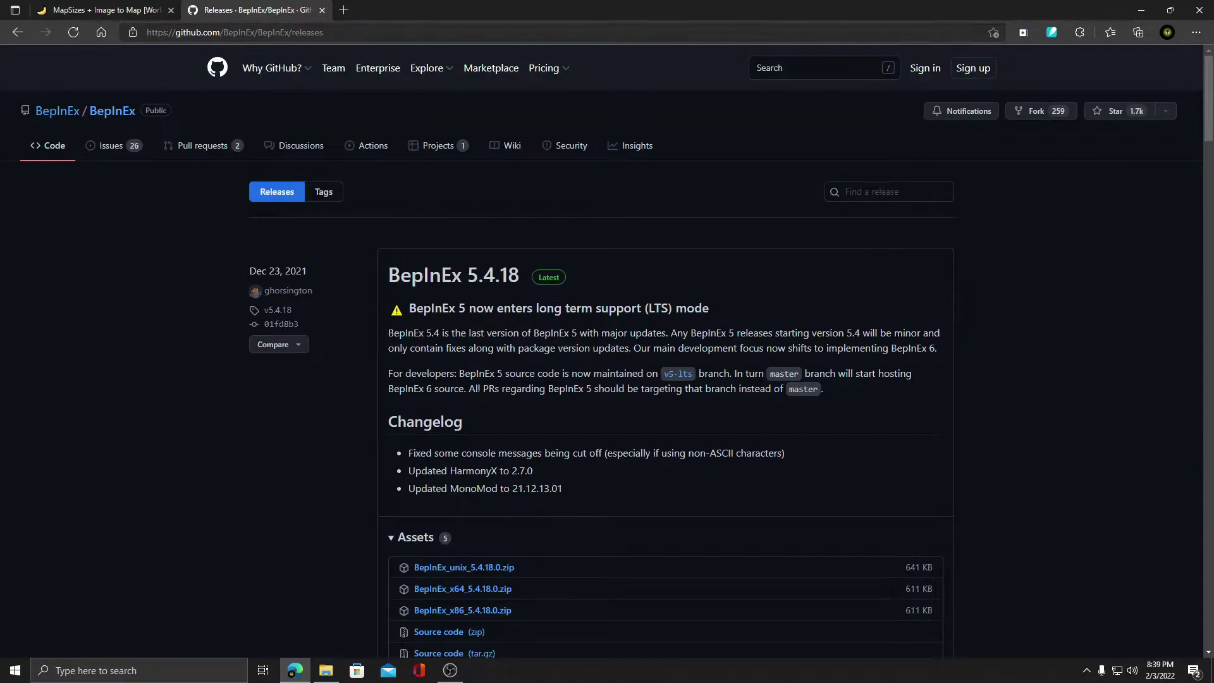
{"action": "scroll", "coordinate": [493, 443], "scroll_direction": "down", "scroll_amount": 3}
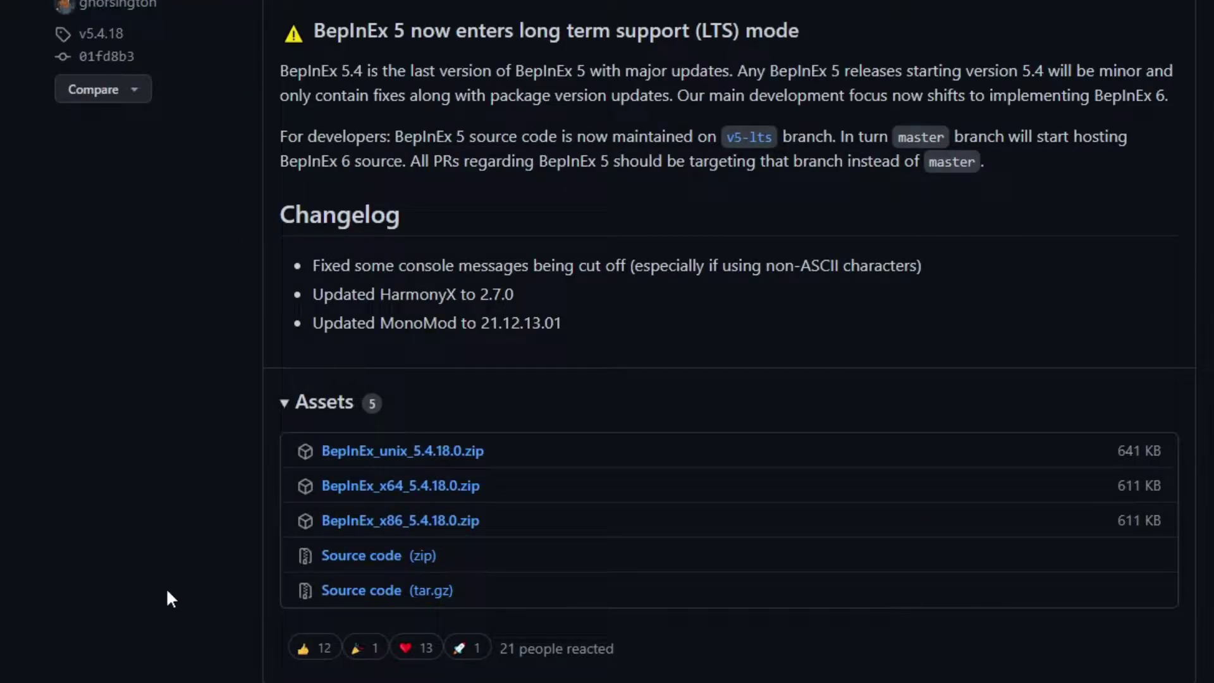
{"action": "scroll", "coordinate": [253, 493], "scroll_direction": "down", "scroll_amount": 2}
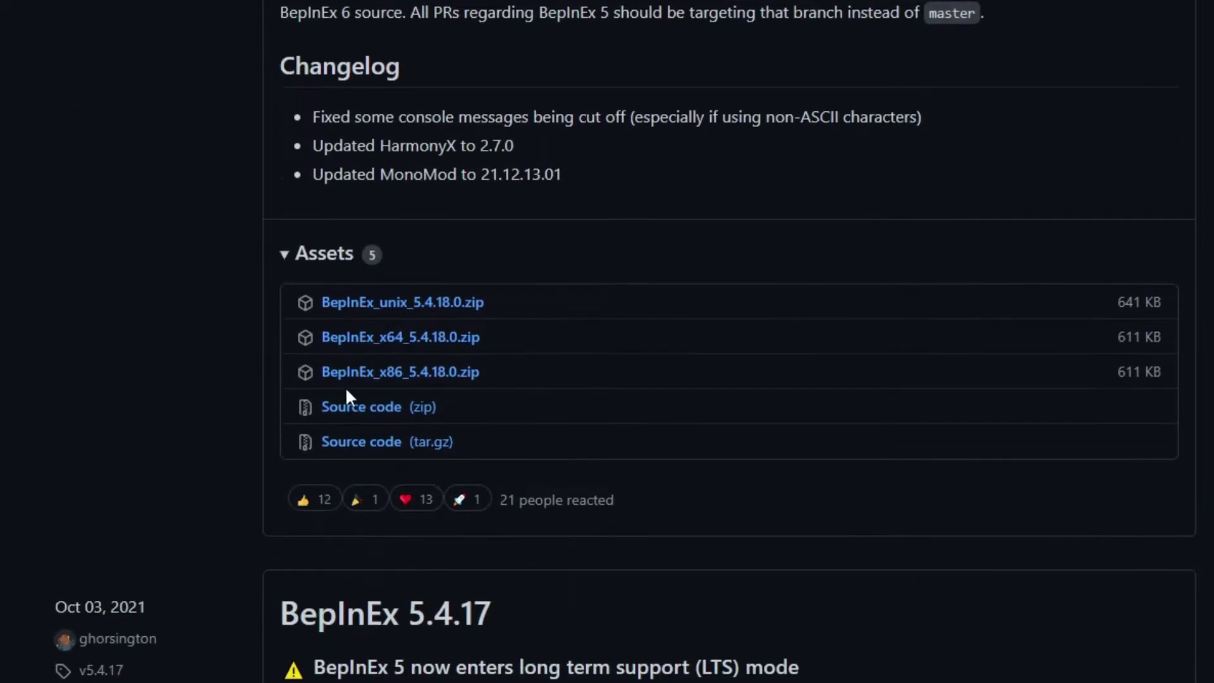
{"action": "left_click", "coordinate": [417, 340]}
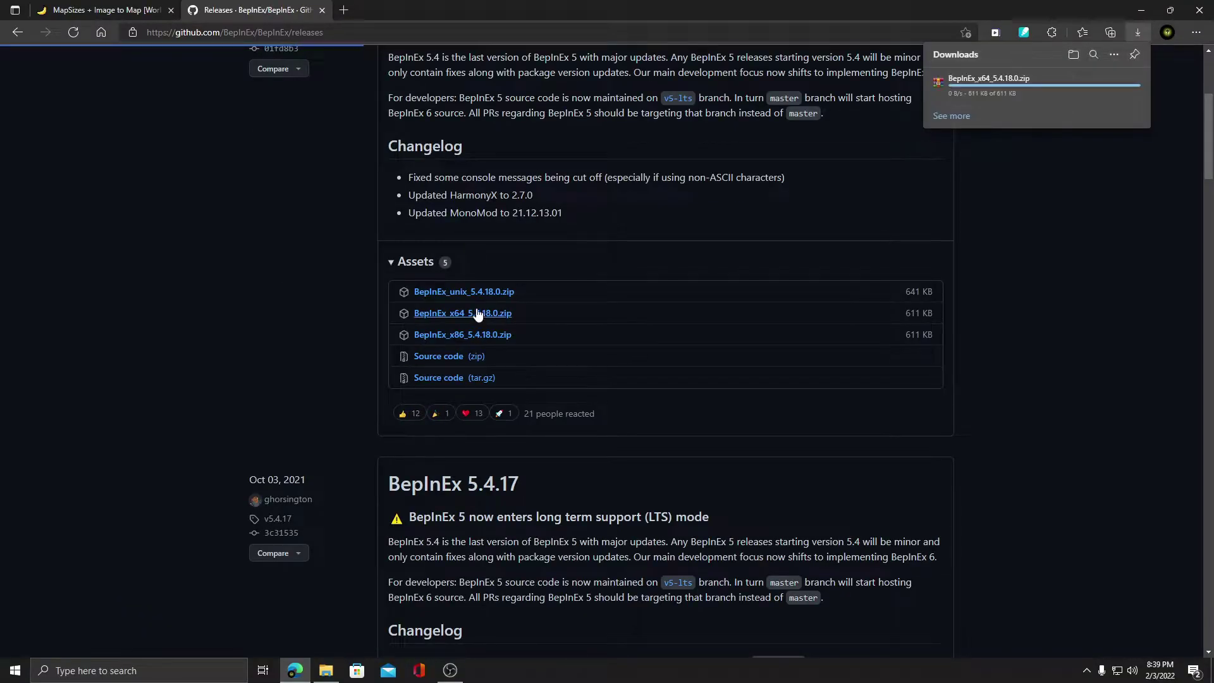
Download mapsizes.zip from the mod's GameBanana Manual Download page.
{"action": "left_click", "coordinate": [105, 14]}
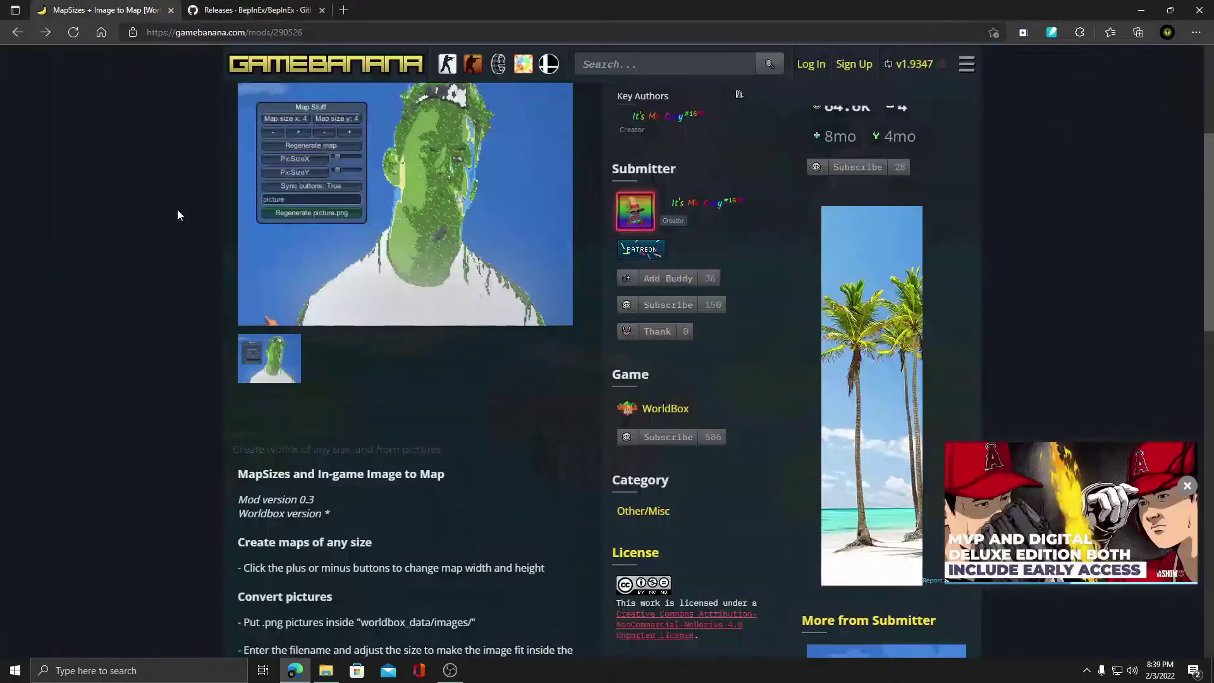
{"action": "scroll", "coordinate": [321, 349], "scroll_direction": "down", "scroll_amount": 6}
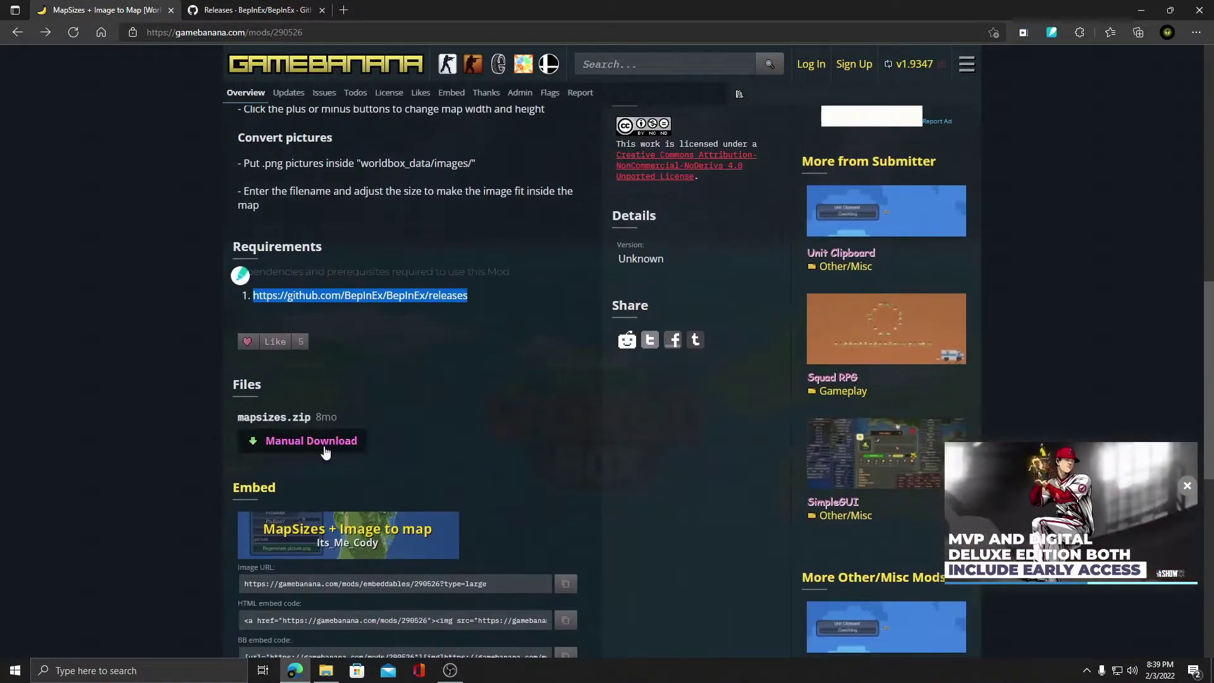
{"action": "left_click", "coordinate": [287, 453]}
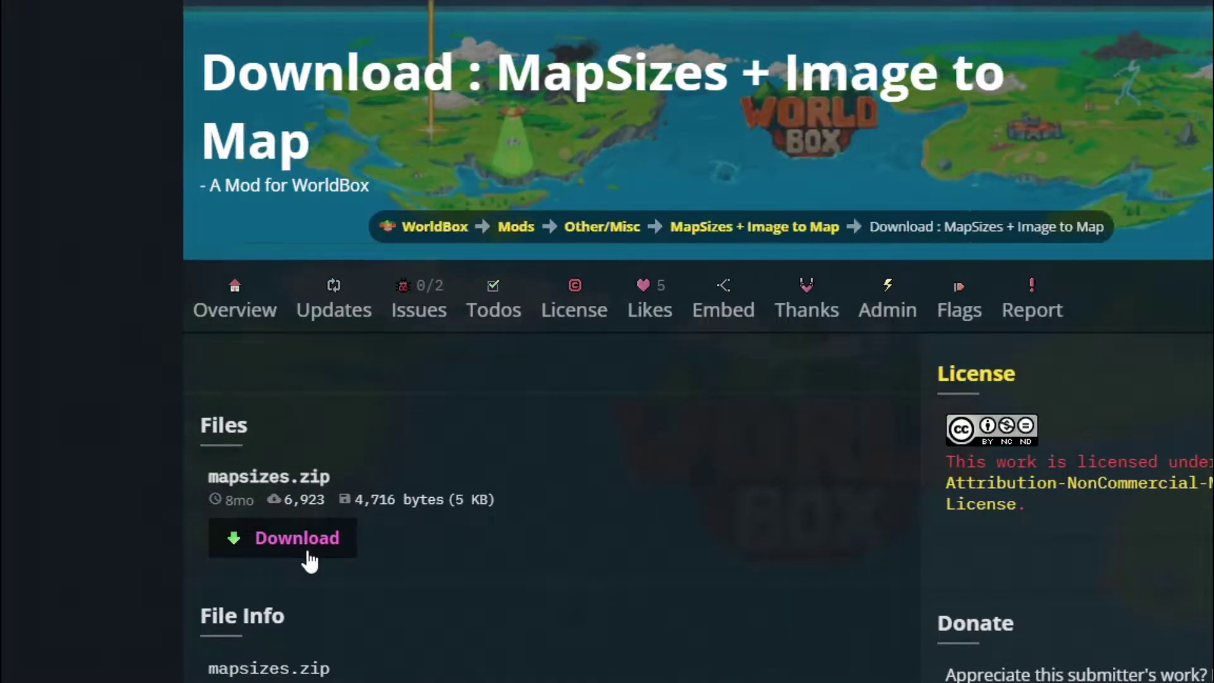
{"action": "scroll", "coordinate": [329, 566], "scroll_direction": "down", "scroll_amount": 2}
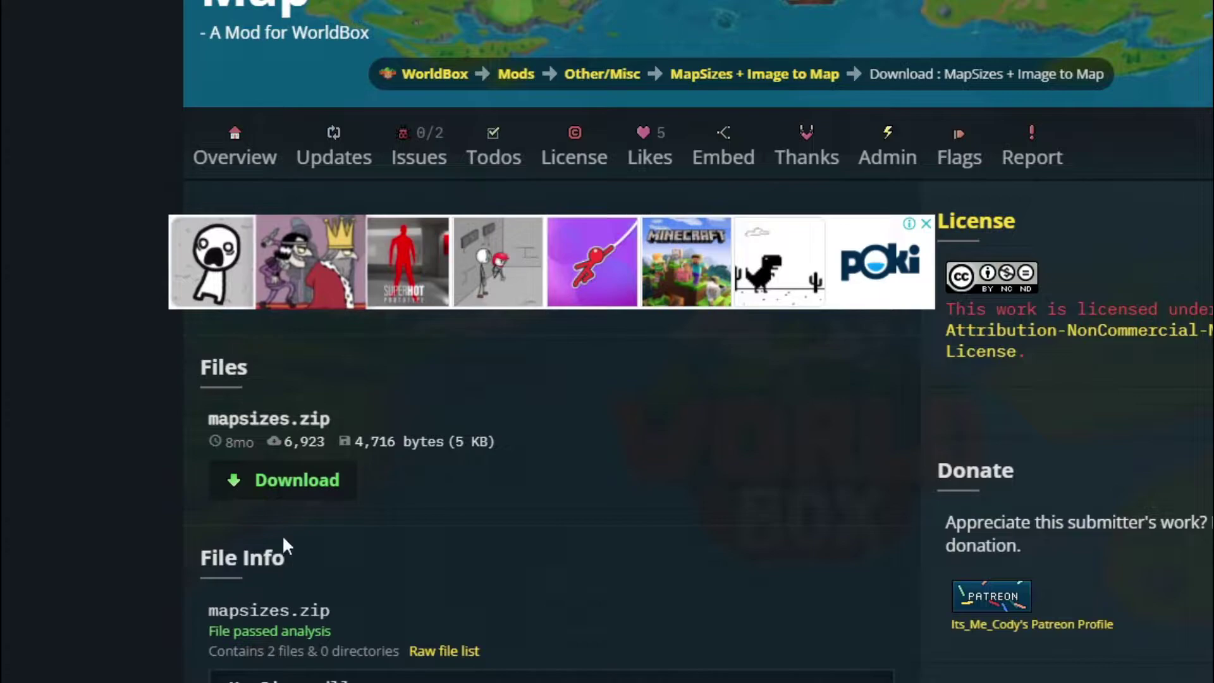
{"action": "left_click", "coordinate": [296, 487]}
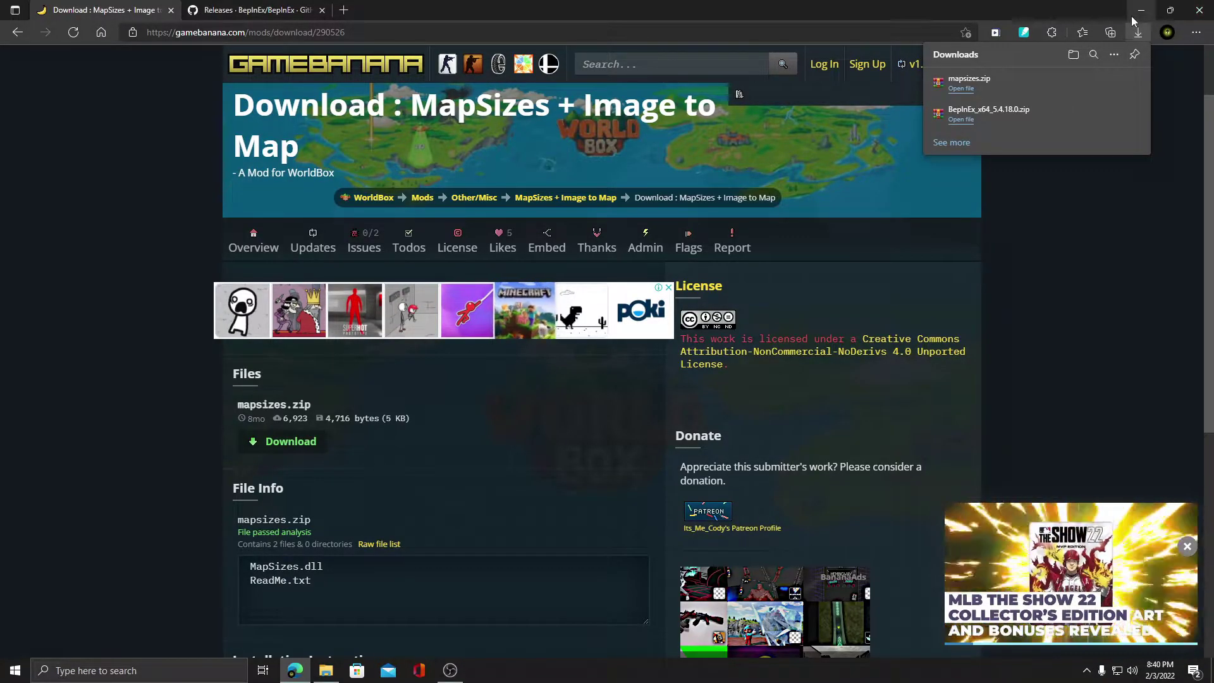
Extract mapsizes and BepInEx_x64_5.4.18.0 into their own Downloads folders, then open the BepInEx one.
{"action": "key", "text": "super+d"}
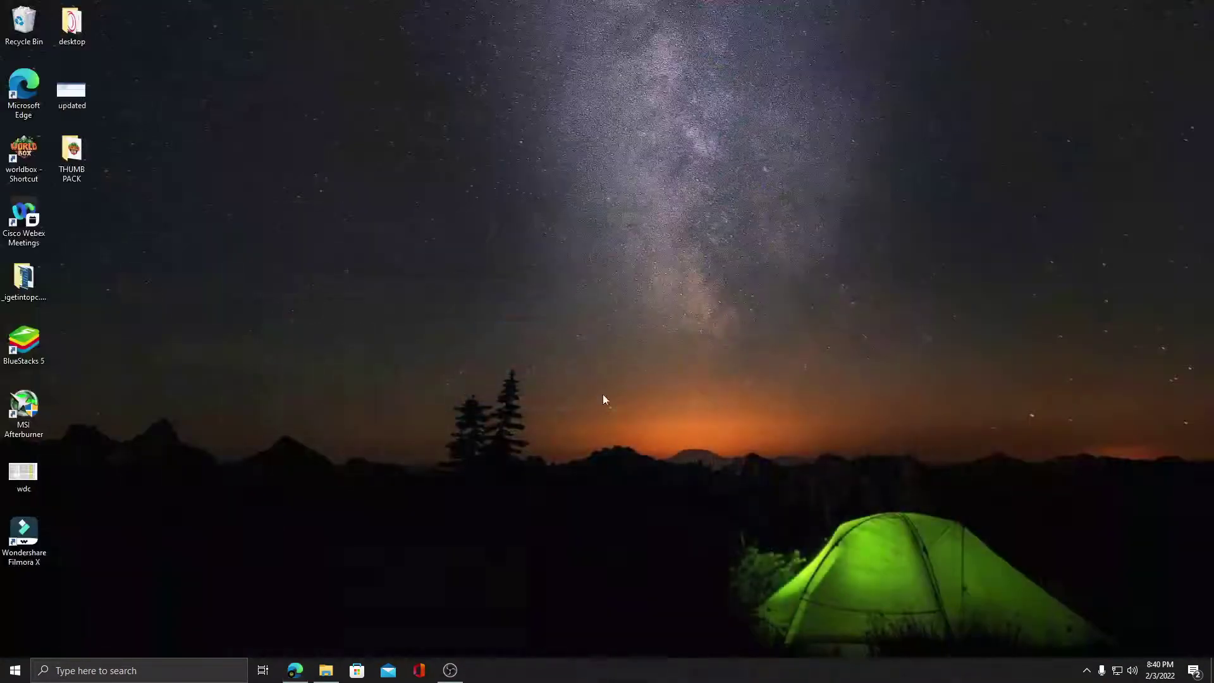
{"action": "left_click", "coordinate": [335, 665]}
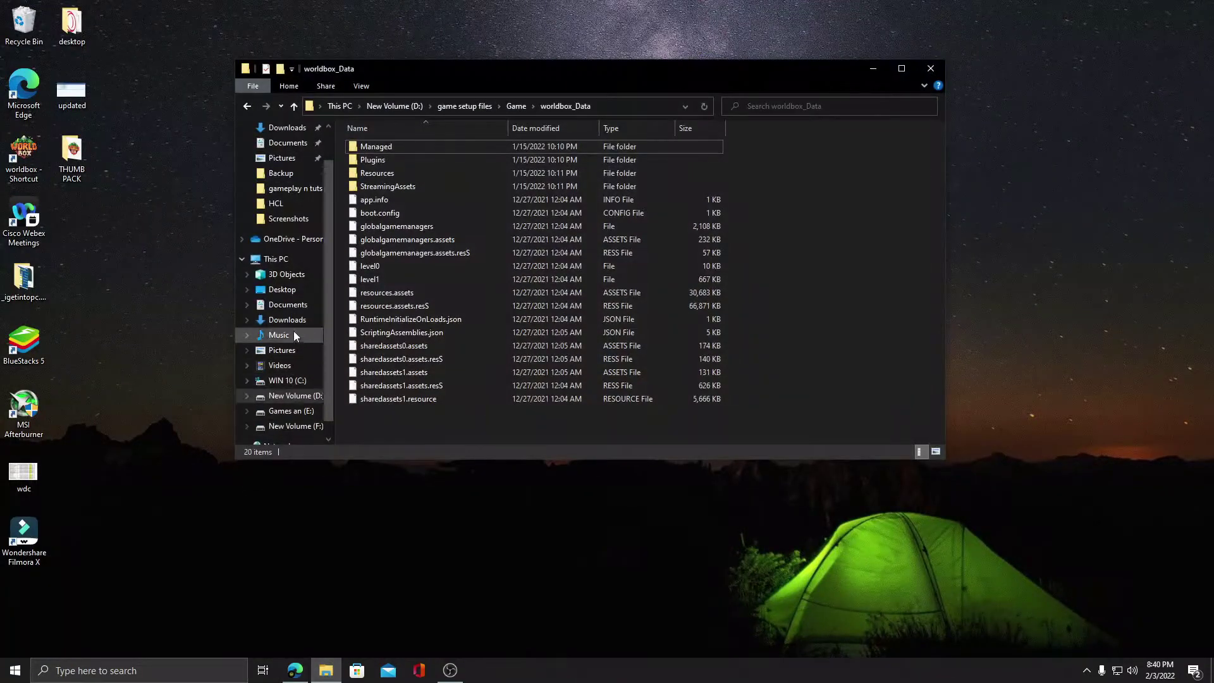
{"action": "left_click", "coordinate": [291, 324]}
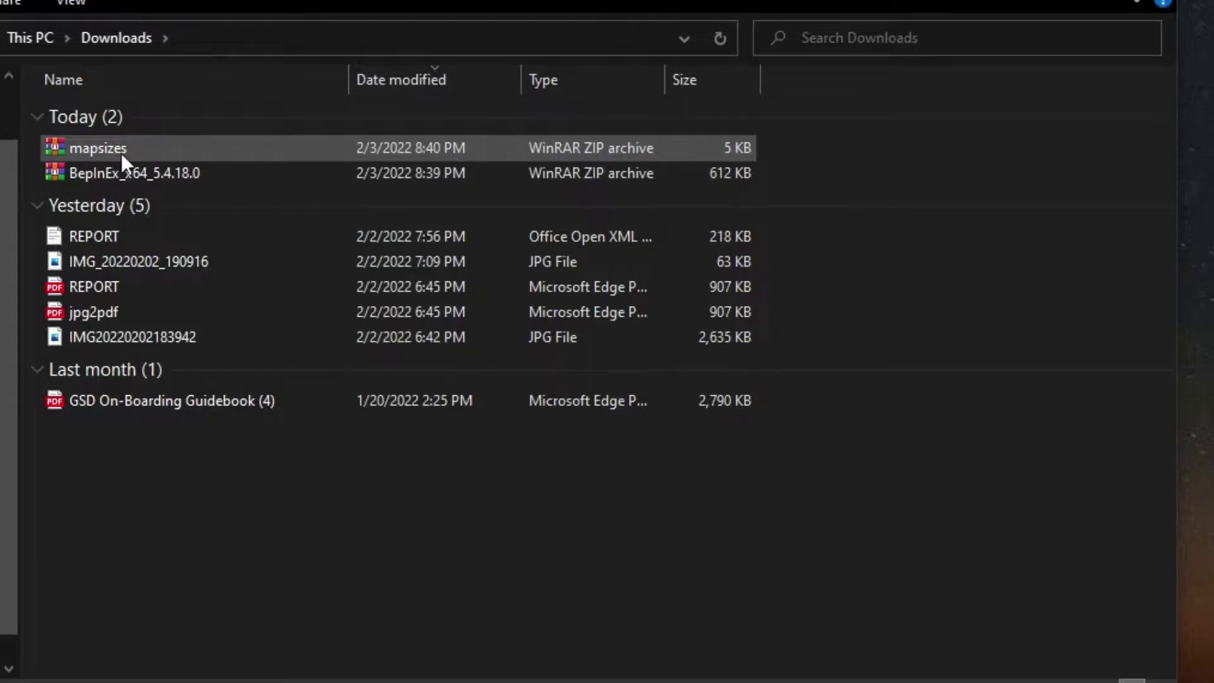
{"action": "right_click", "coordinate": [121, 154]}
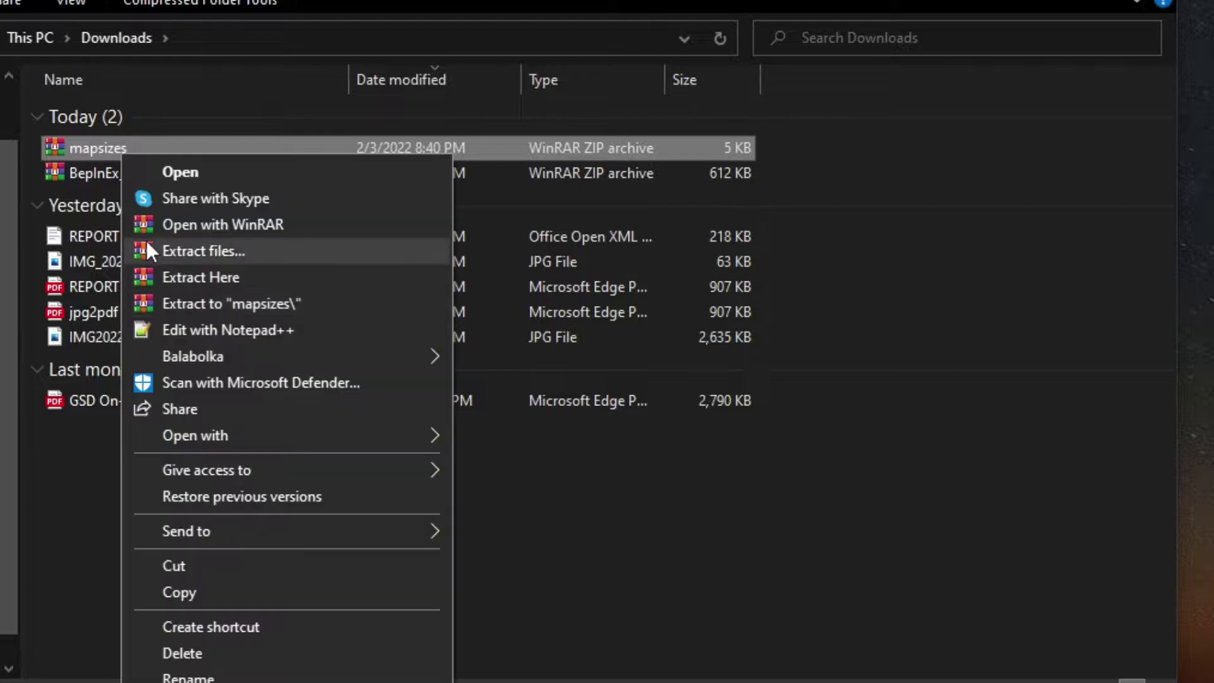
{"action": "left_click", "coordinate": [210, 298]}
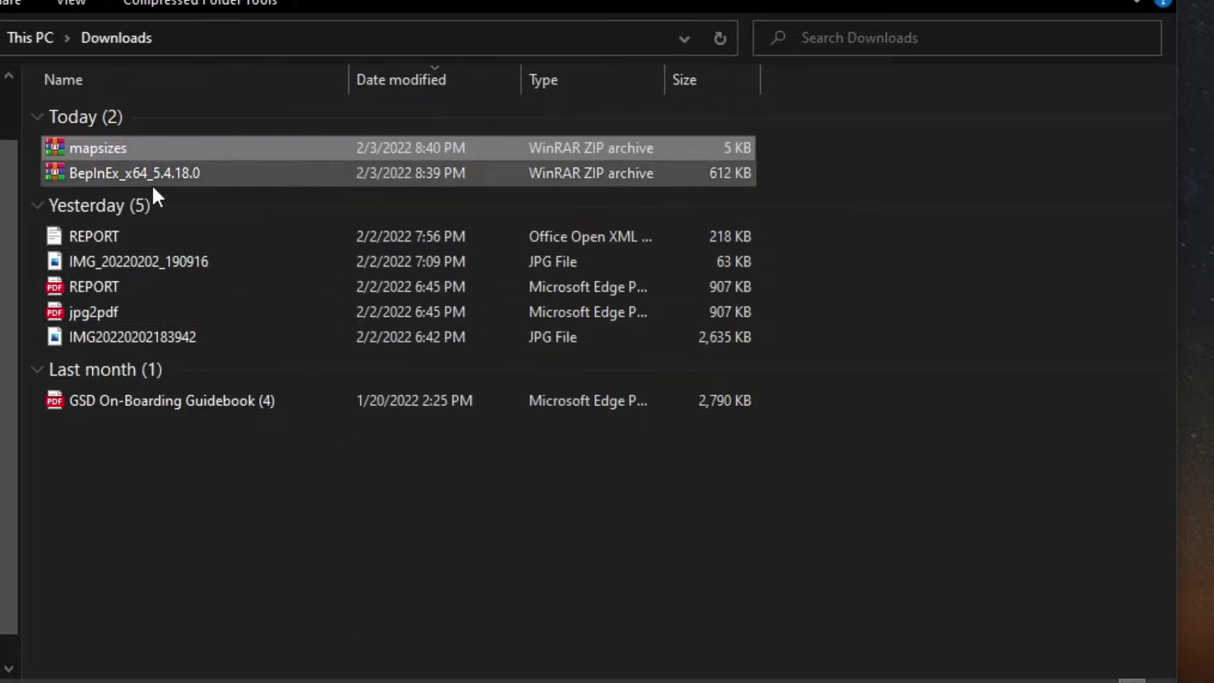
{"action": "right_click", "coordinate": [153, 184]}
{"action": "left_click", "coordinate": [221, 332]}
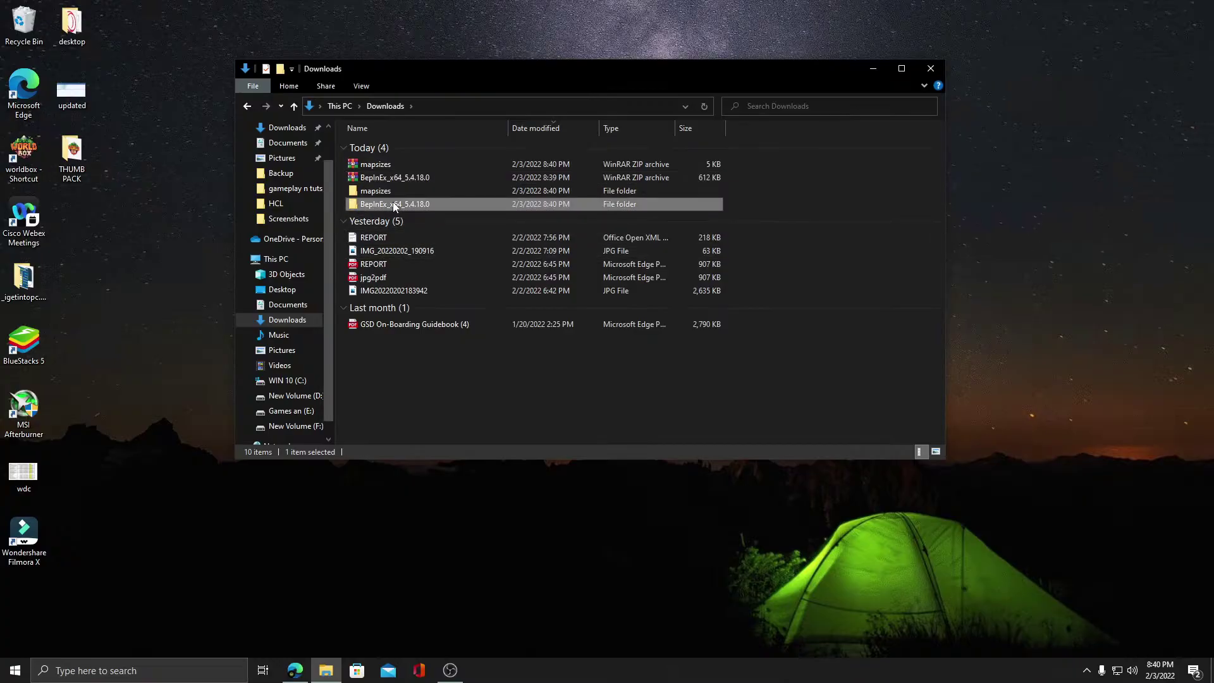
{"action": "double_click", "coordinate": [392, 185]}
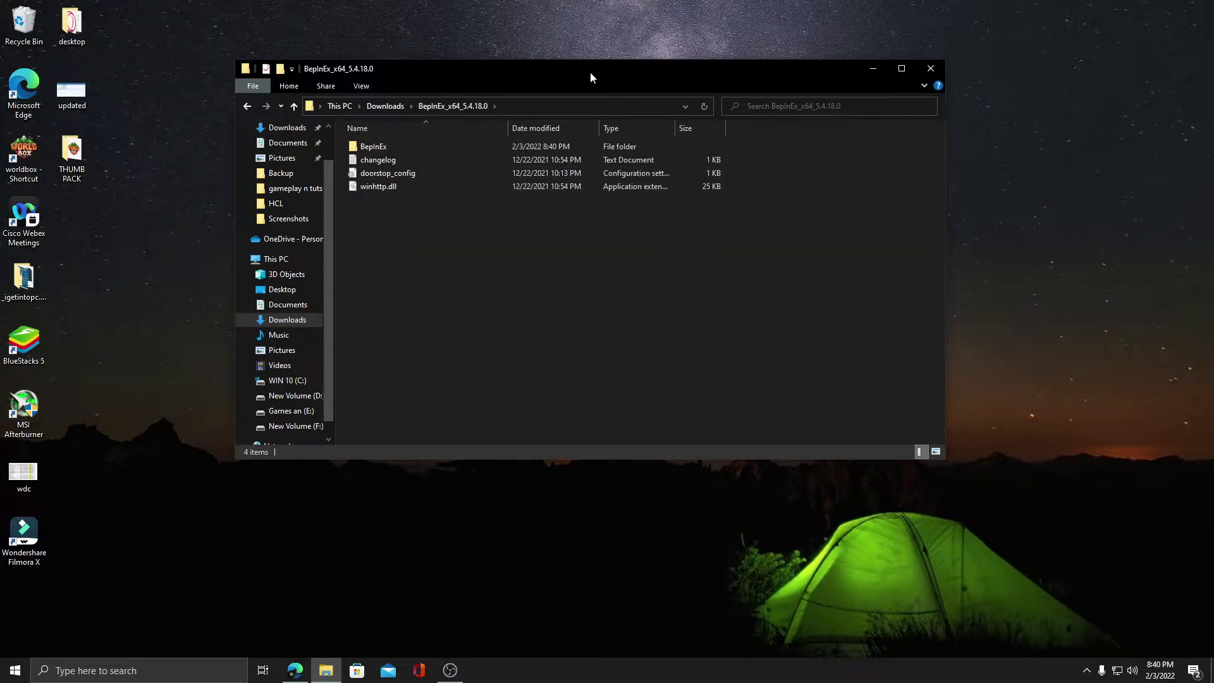
Snap the BepInEx folder right and open WorldBox's Game install folder on the left.
{"action": "mouse_move", "coordinate": [593, 73]}
{"action": "left_mouse_down"}
{"action": "mouse_move", "coordinate": [975, 114]}
{"action": "mouse_move", "coordinate": [1025, 133]}
{"action": "mouse_move", "coordinate": [1213, 130]}
{"action": "left_mouse_up"}
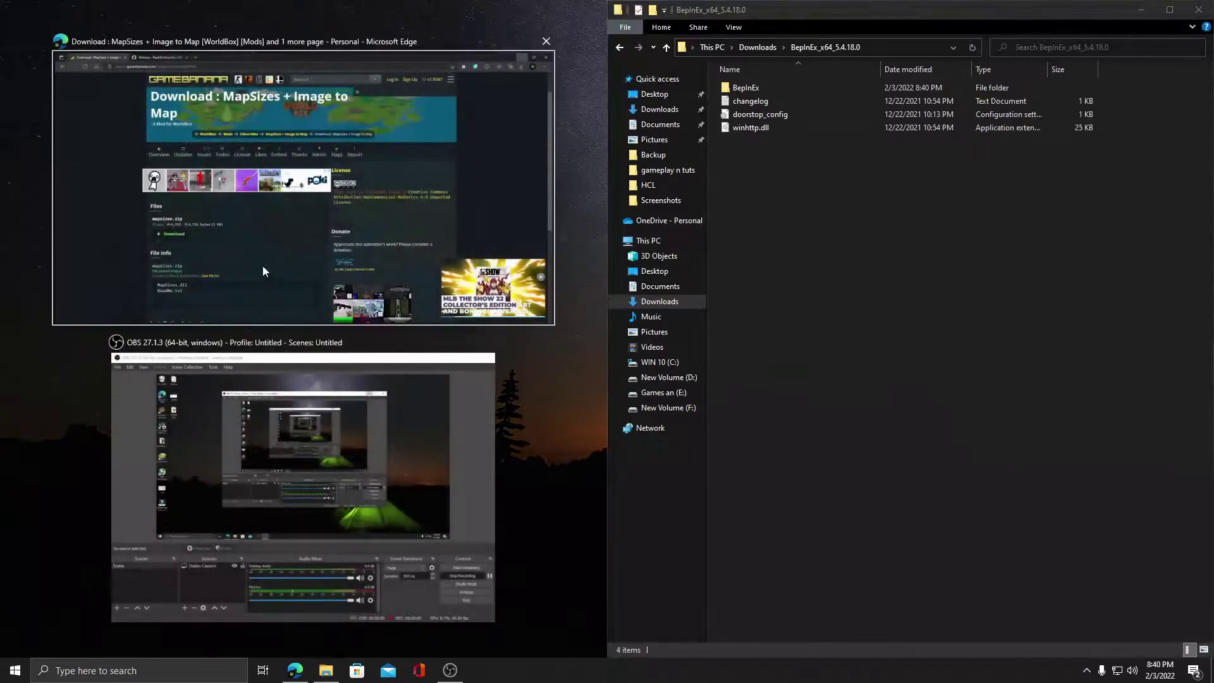
{"action": "left_click", "coordinate": [541, 371]}
{"action": "double_click", "coordinate": [25, 126]}
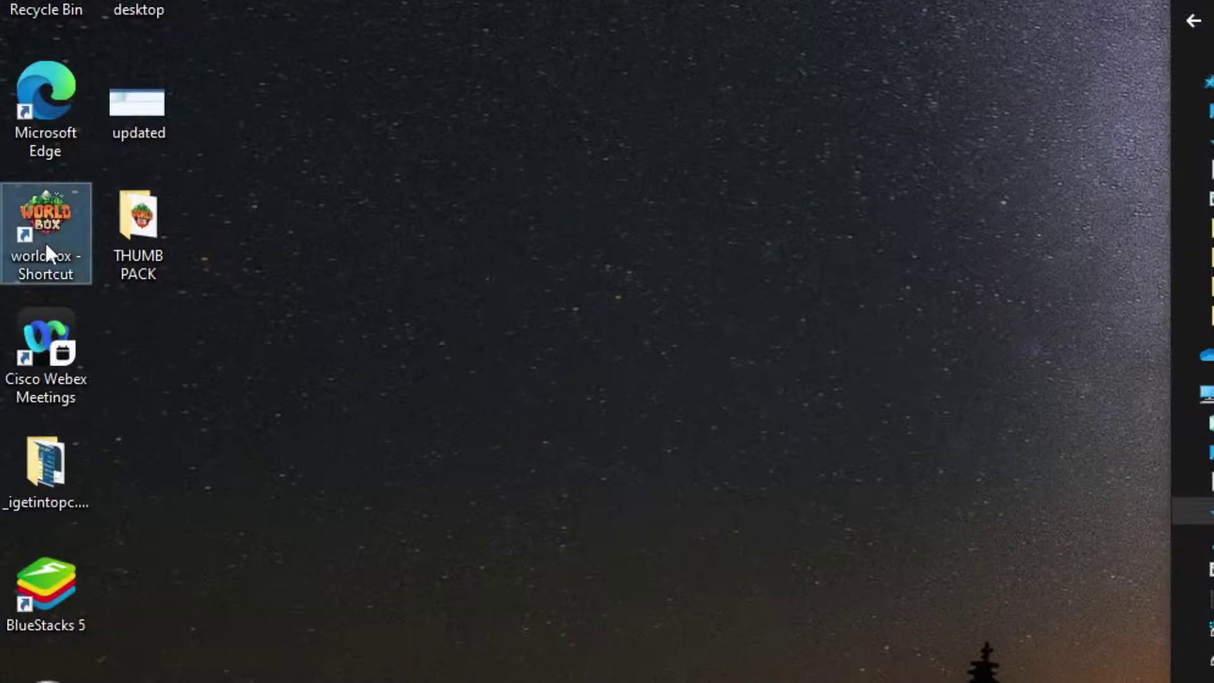
{"action": "right_click", "coordinate": [45, 243]}
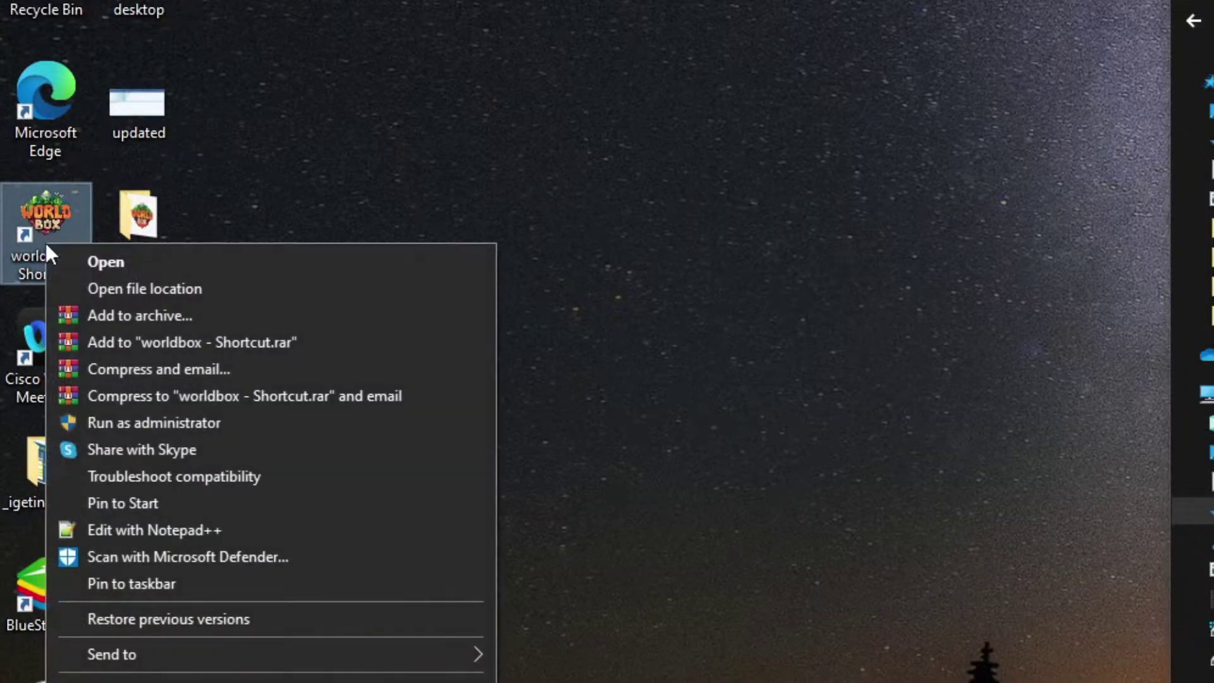
{"action": "left_click", "coordinate": [131, 293]}
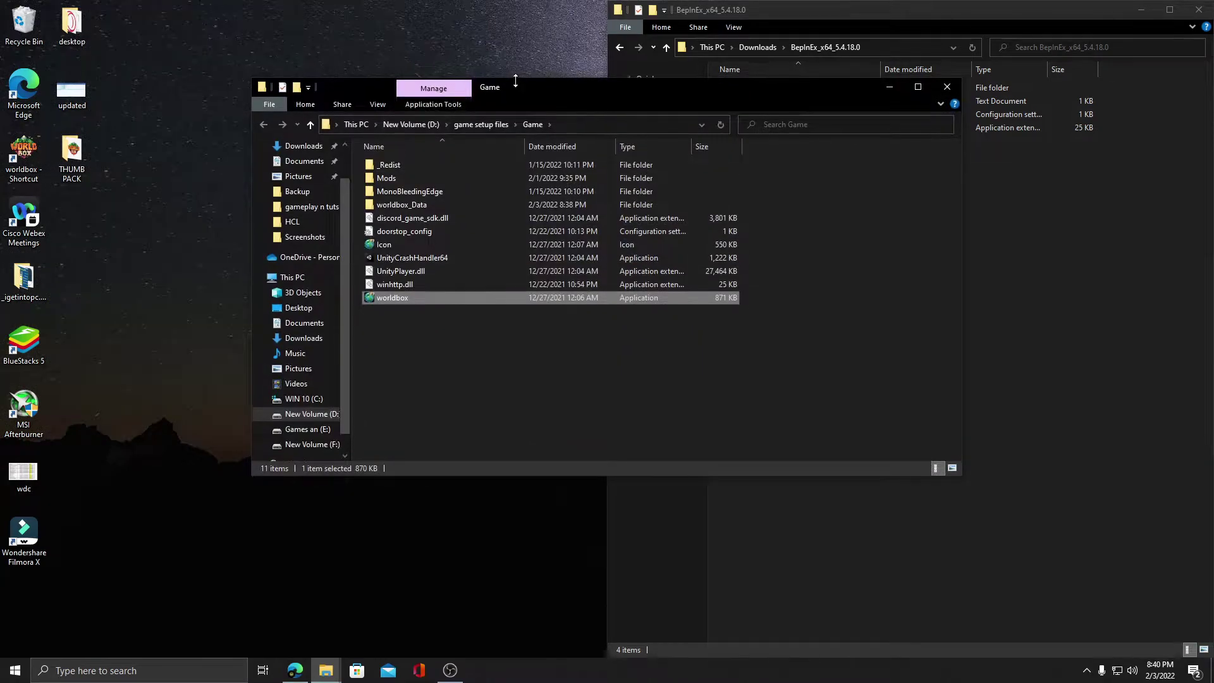
{"action": "mouse_move", "coordinate": [525, 89]}
{"action": "left_mouse_down"}
{"action": "mouse_move", "coordinate": [274, 107]}
{"action": "mouse_move", "coordinate": [0, 201]}
{"action": "left_mouse_up"}
Copy BepInEx, changelog, doorstop_config and winhttp.dll into Game, replacing same-named files.
{"action": "left_click_drag", "start_coordinate": [762, 149], "coordinate": [740, 86]}
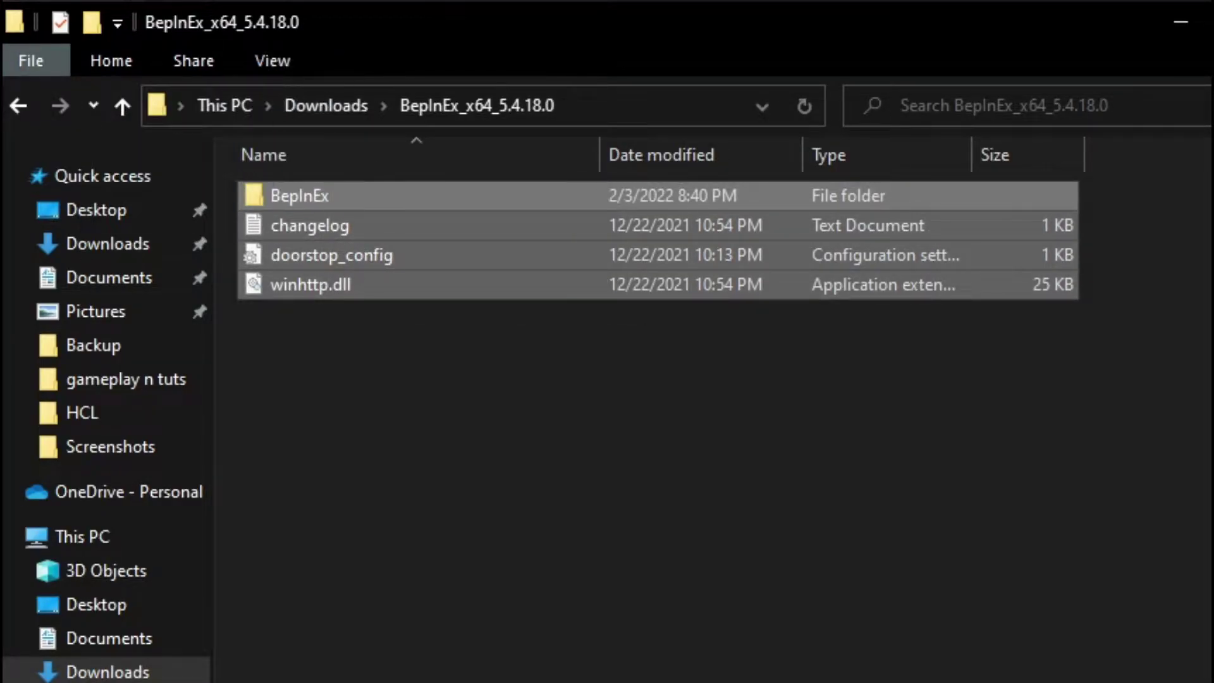
{"action": "mouse_move", "coordinate": [750, 107]}
{"action": "left_mouse_down"}
{"action": "mouse_move", "coordinate": [217, 303]}
{"action": "mouse_move", "coordinate": [187, 303]}
{"action": "mouse_move", "coordinate": [206, 291]}
{"action": "left_mouse_up"}
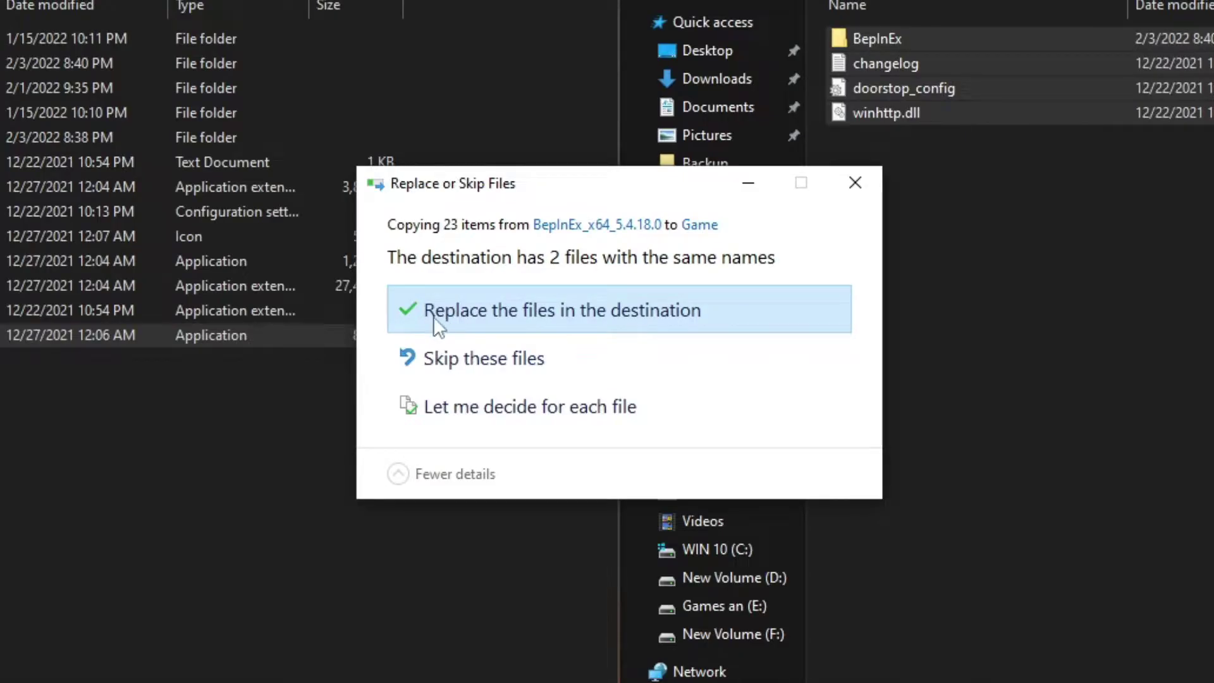
{"action": "left_click", "coordinate": [503, 313]}
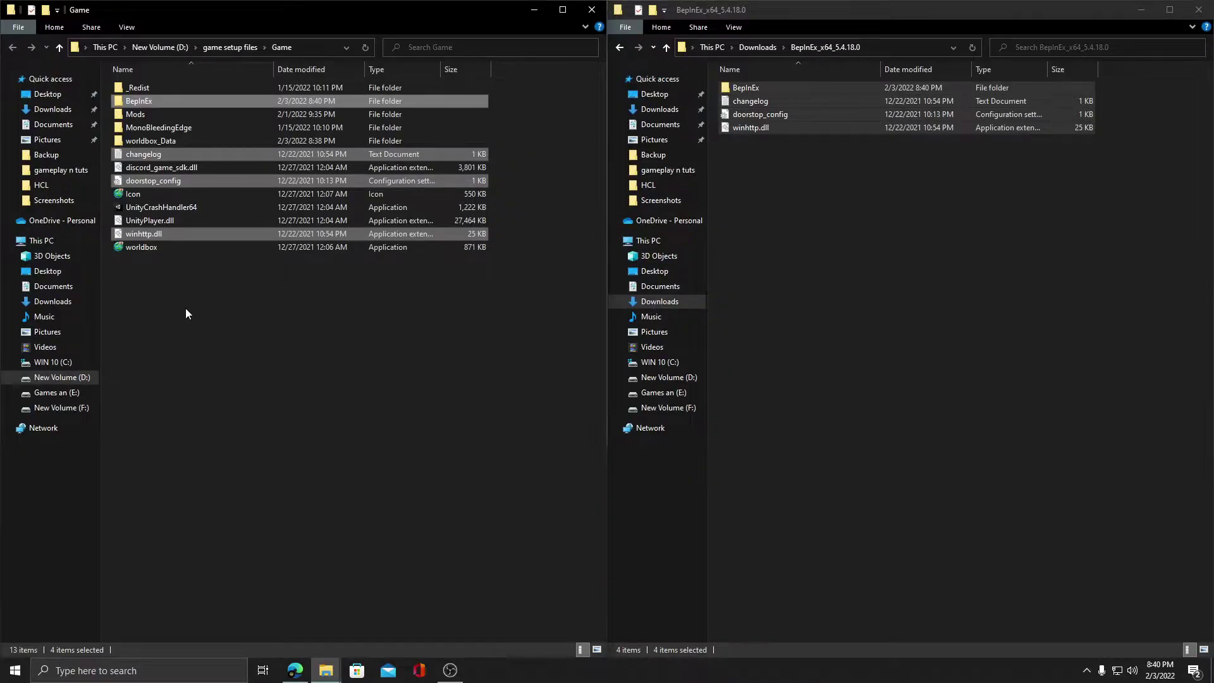
{"action": "left_click", "coordinate": [186, 312]}
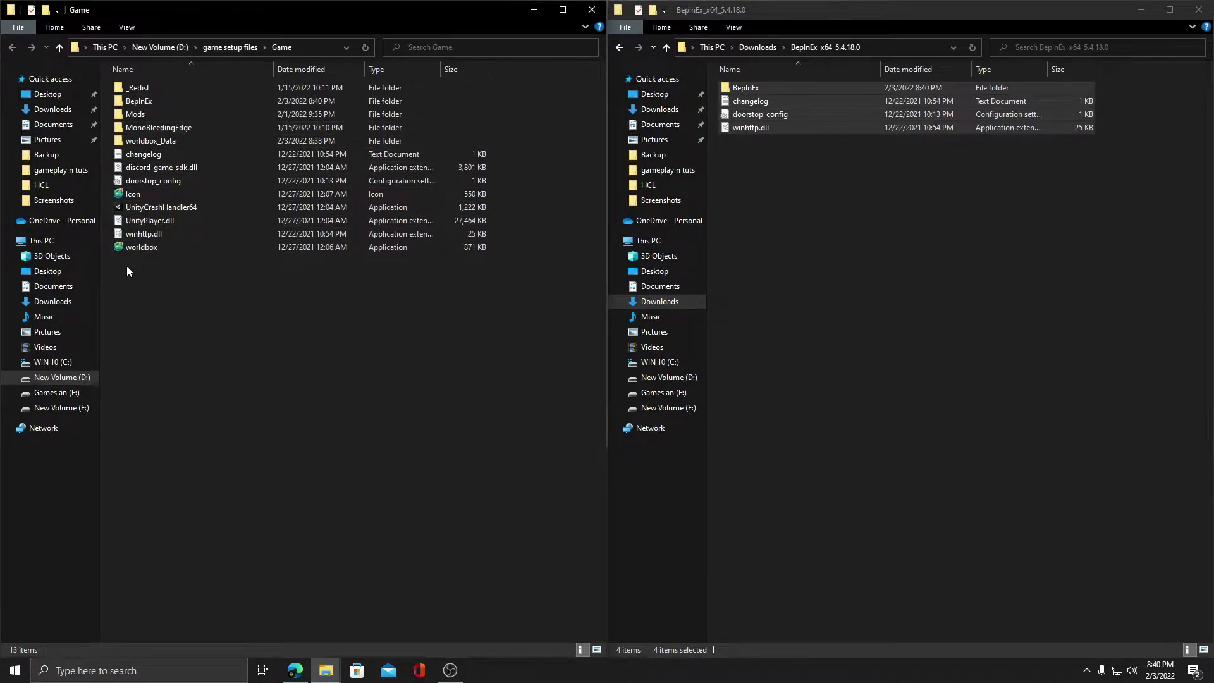
Launch worldbox.exe from the Game folder and dismiss the Welcome dialog.
{"action": "double_click", "coordinate": [145, 247]}
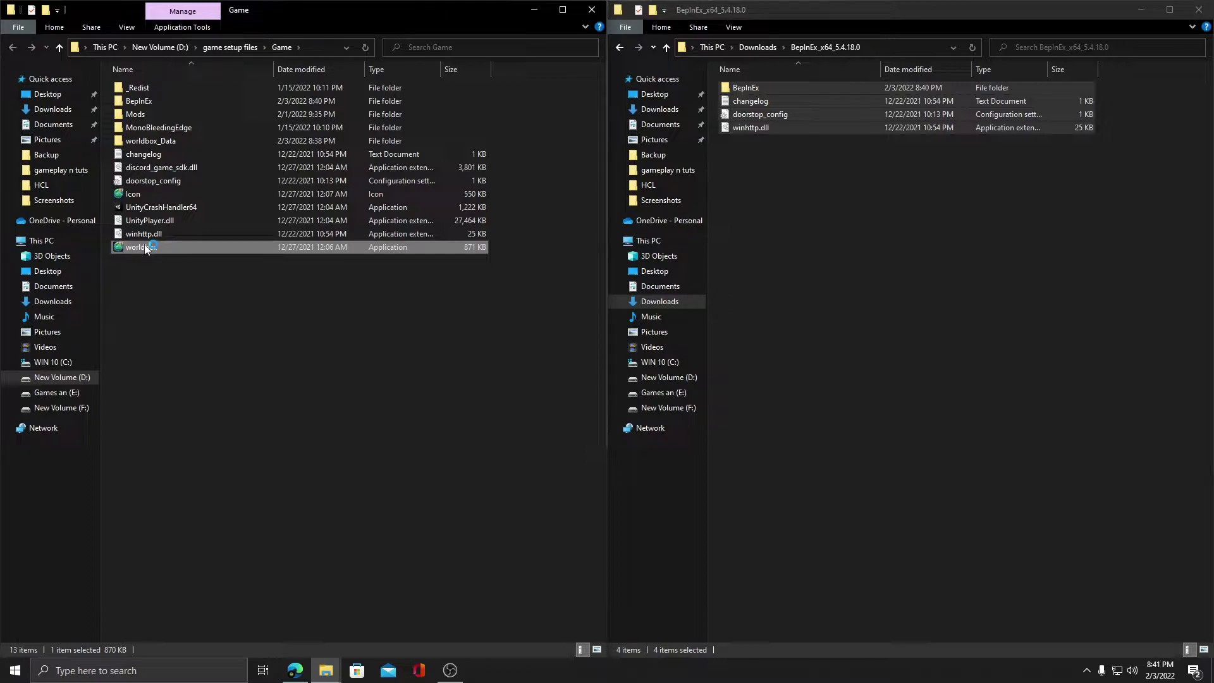
{"action": "left_click", "coordinate": [537, 13]}
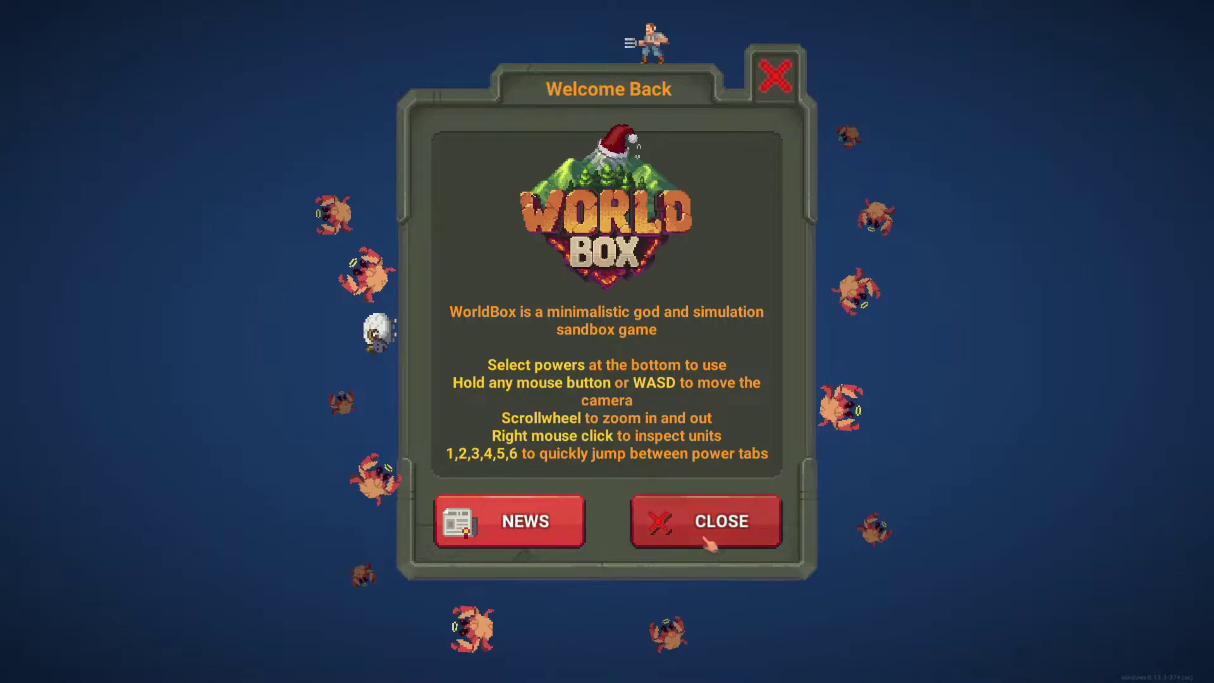
{"action": "left_click", "coordinate": [709, 543]}
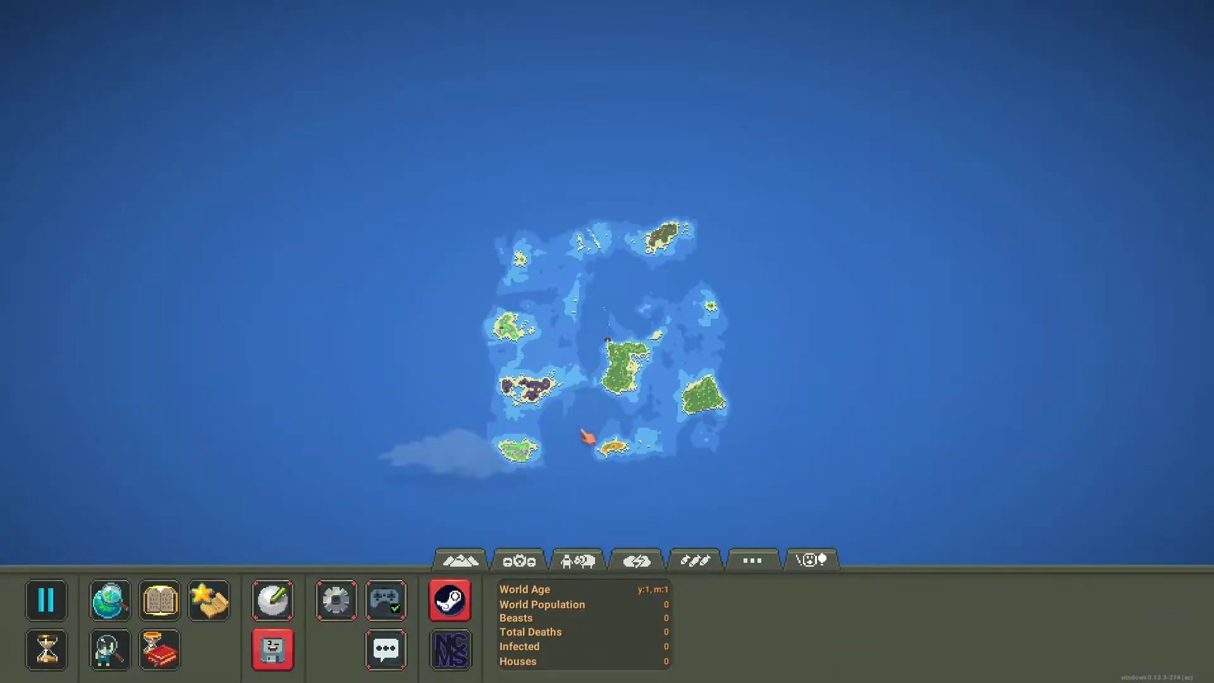
{"action": "scroll", "coordinate": [602, 441], "scroll_direction": "up", "scroll_amount": 5}
{"action": "scroll", "coordinate": [601, 441], "scroll_direction": "down", "scroll_amount": 5}
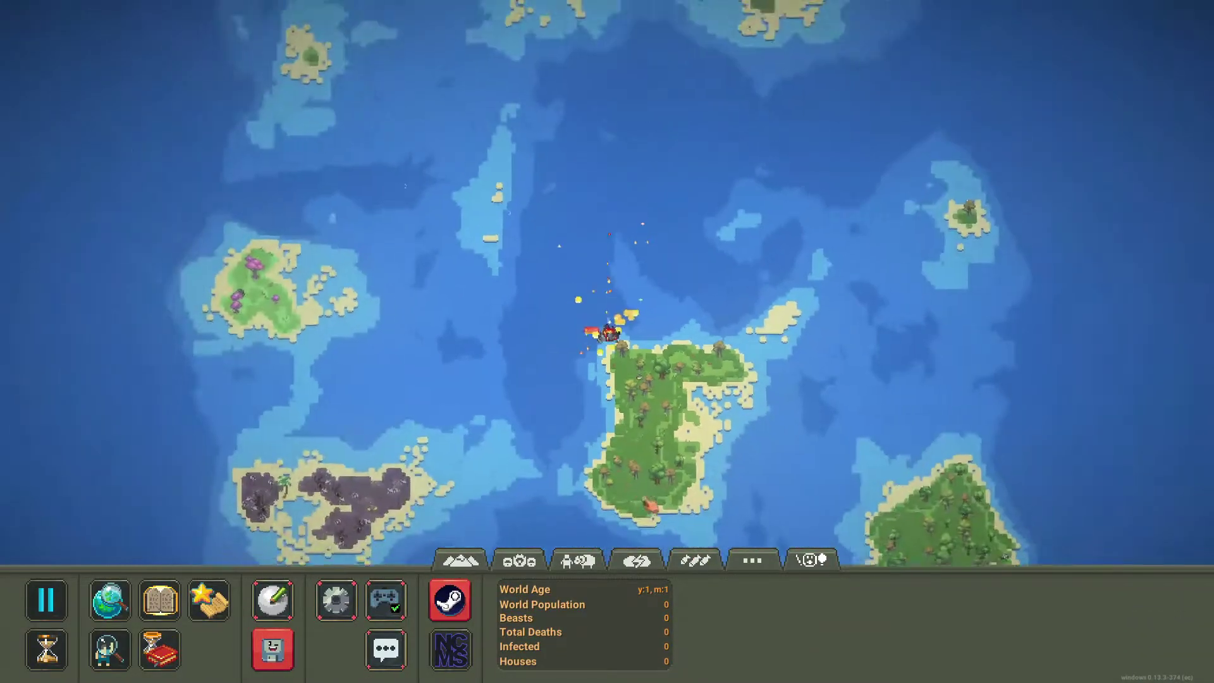
Confirm Experimental Mode is ticked in Other > Settings, then close Settings.
{"action": "left_click", "coordinate": [763, 569]}
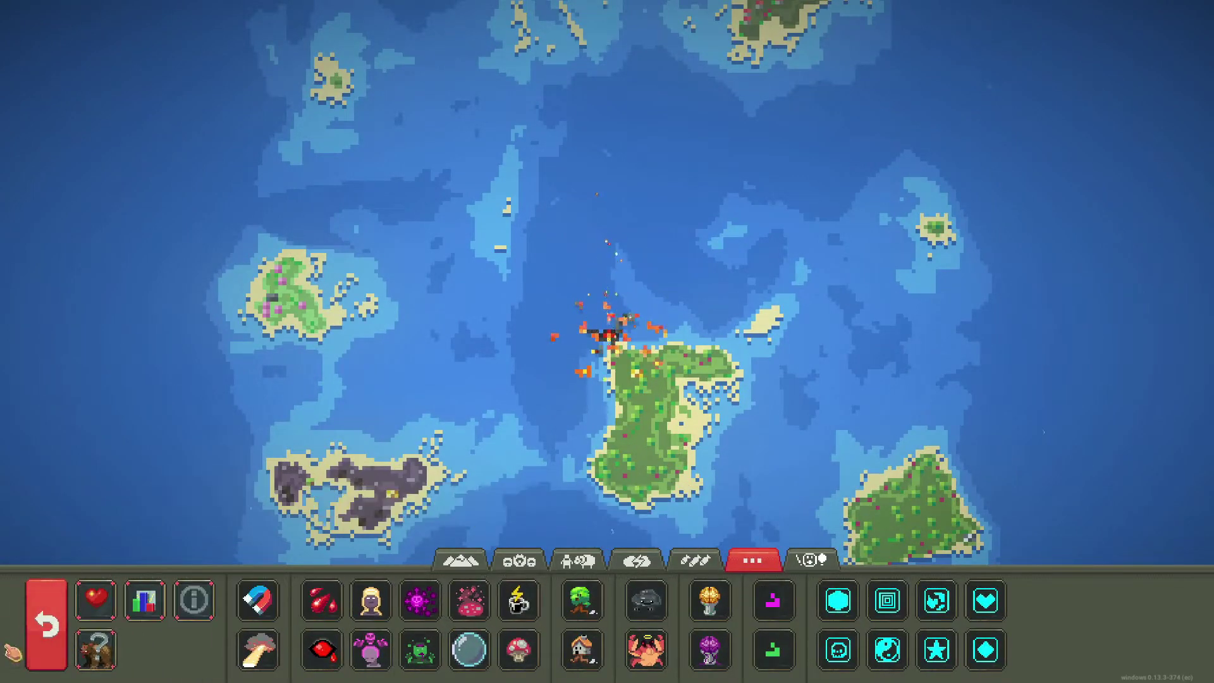
{"action": "left_click", "coordinate": [46, 623]}
{"action": "left_click", "coordinate": [337, 604]}
{"action": "left_click", "coordinate": [525, 356]}
{"action": "scroll", "coordinate": [543, 386], "scroll_direction": "down", "scroll_amount": 10}
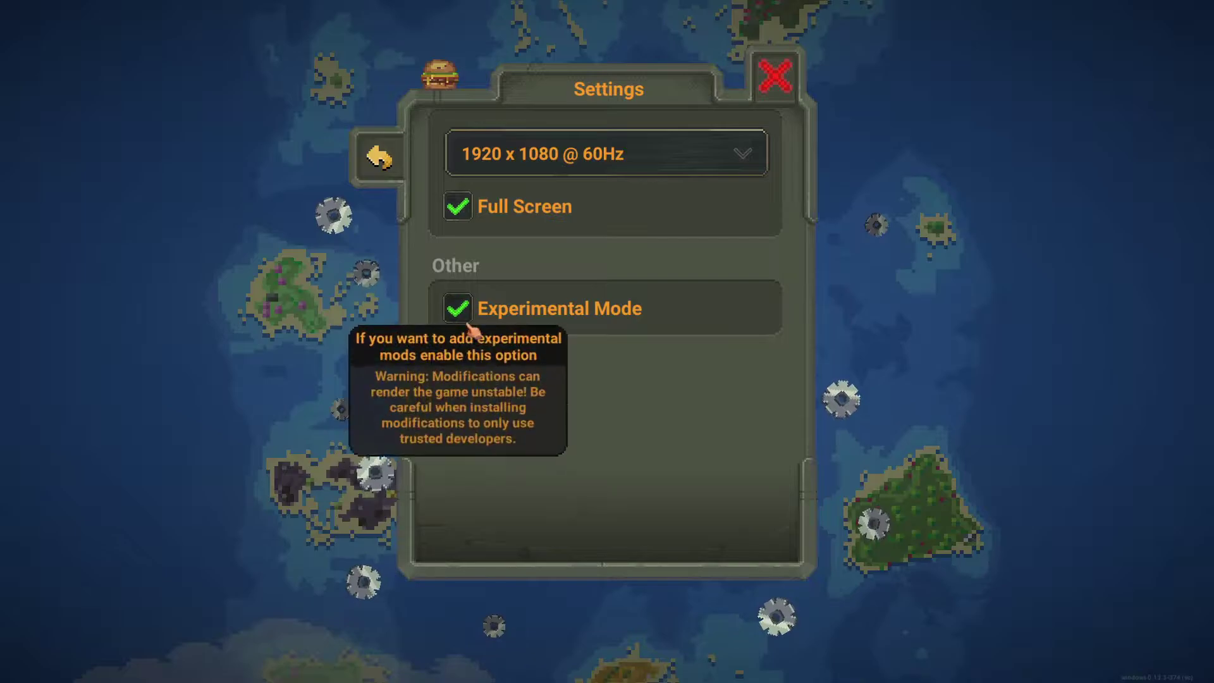
{"action": "left_click", "coordinate": [799, 47]}
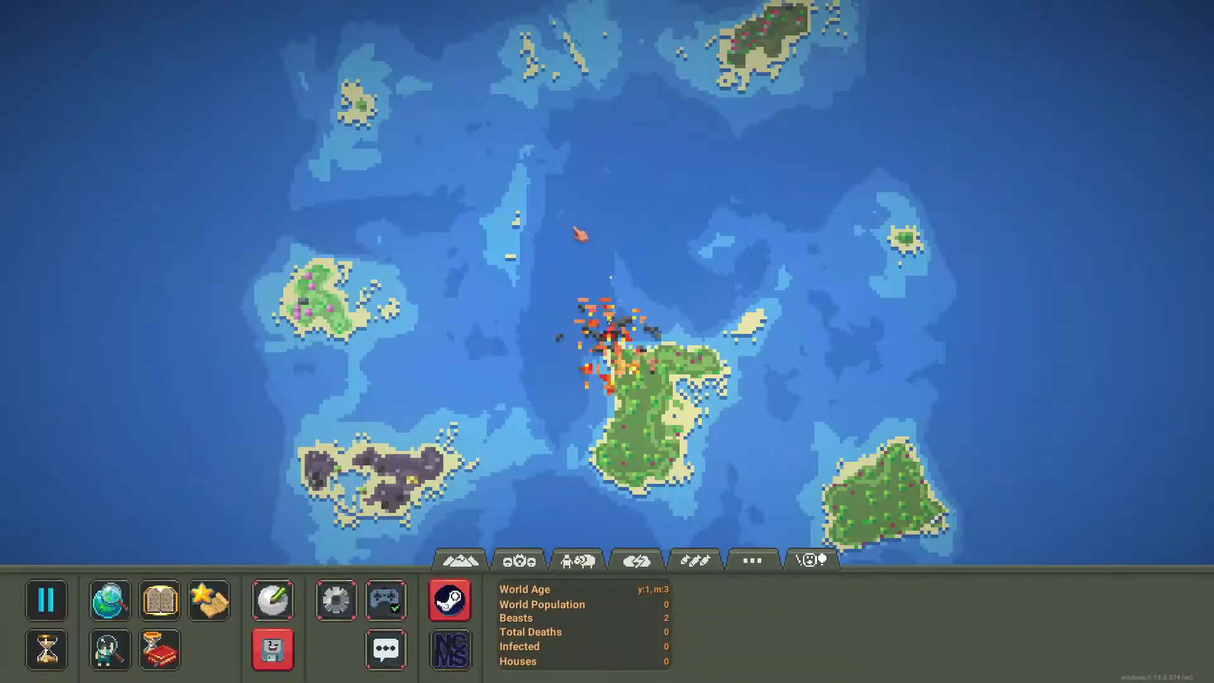
Quit WorldBox and open the extracted mapsizes folder in Downloads.
{"action": "key", "text": "Escape"}
{"action": "left_click", "coordinate": [495, 513]}
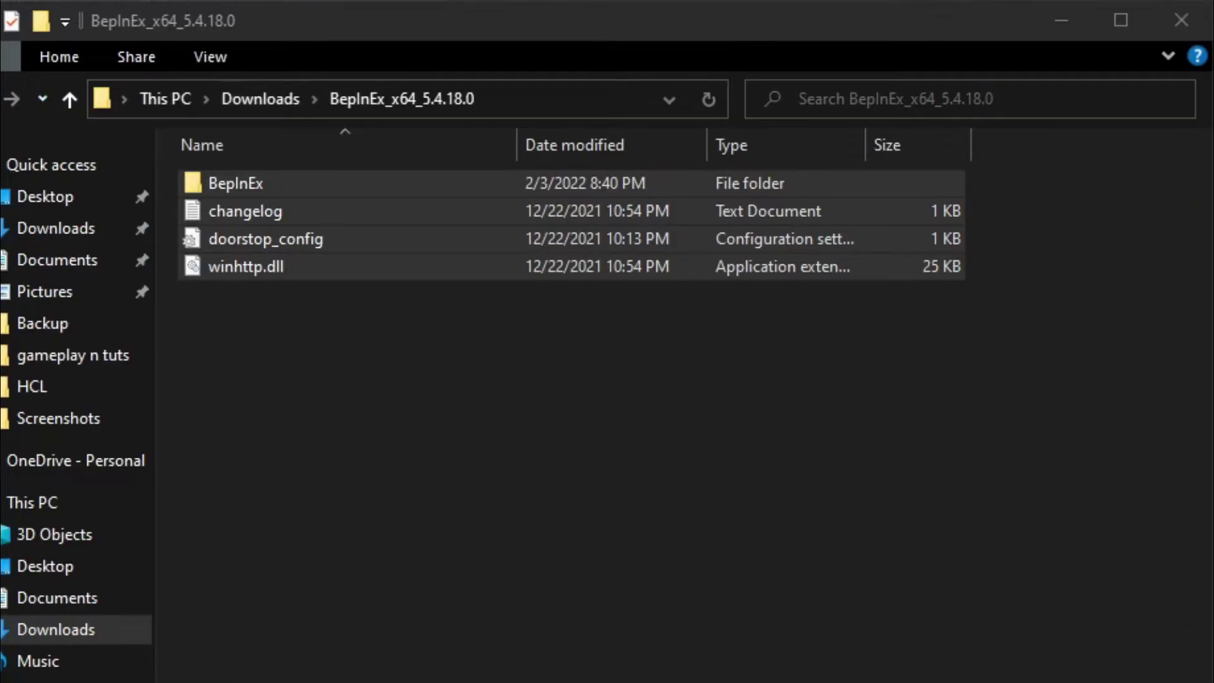
{"action": "left_click", "coordinate": [757, 47]}
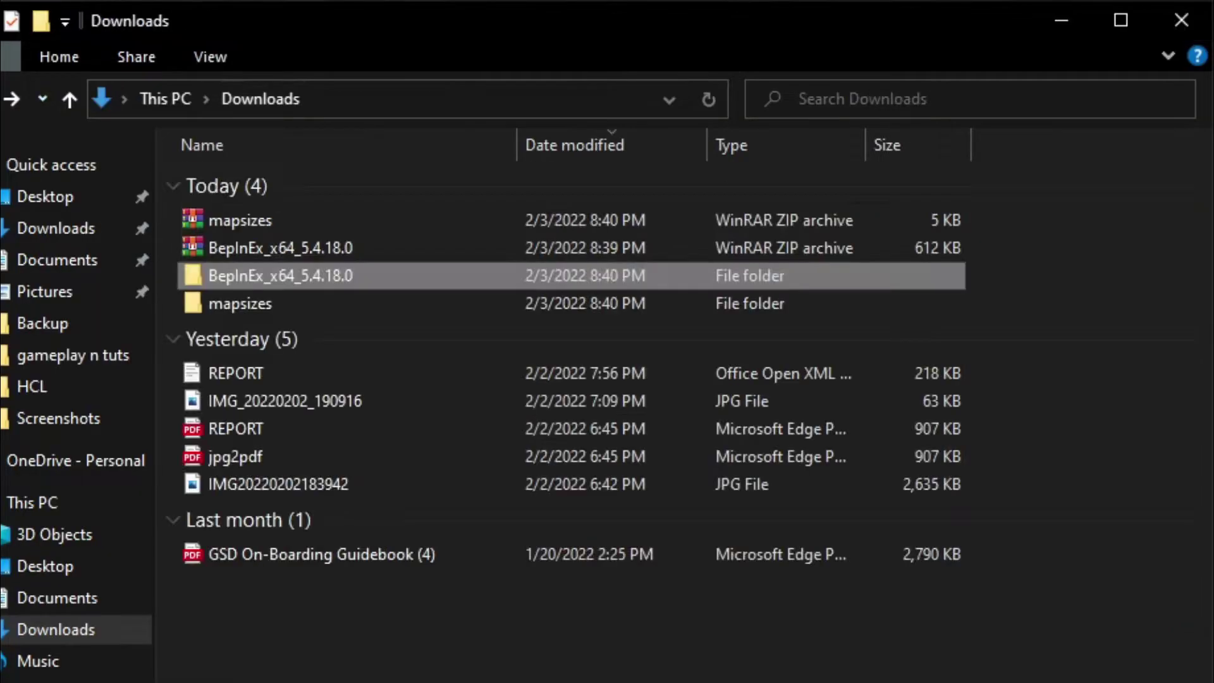
{"action": "left_click", "coordinate": [762, 147]}
{"action": "double_click", "coordinate": [271, 306]}
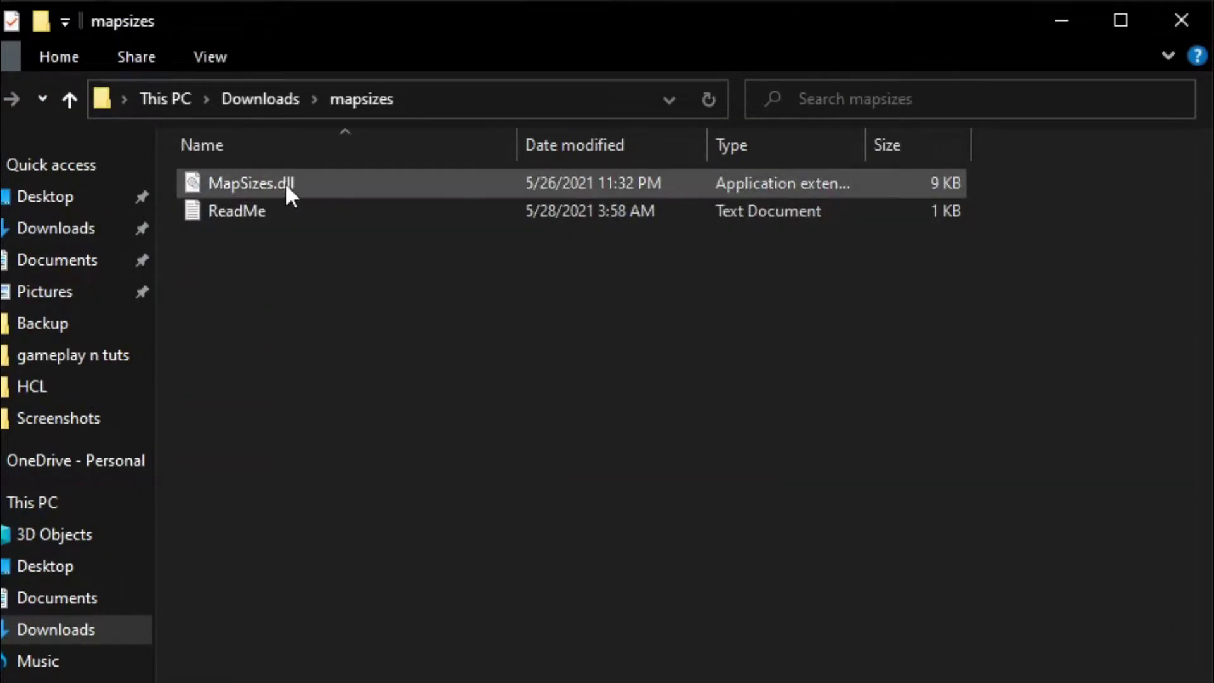
{"action": "left_click", "coordinate": [1, 107]}
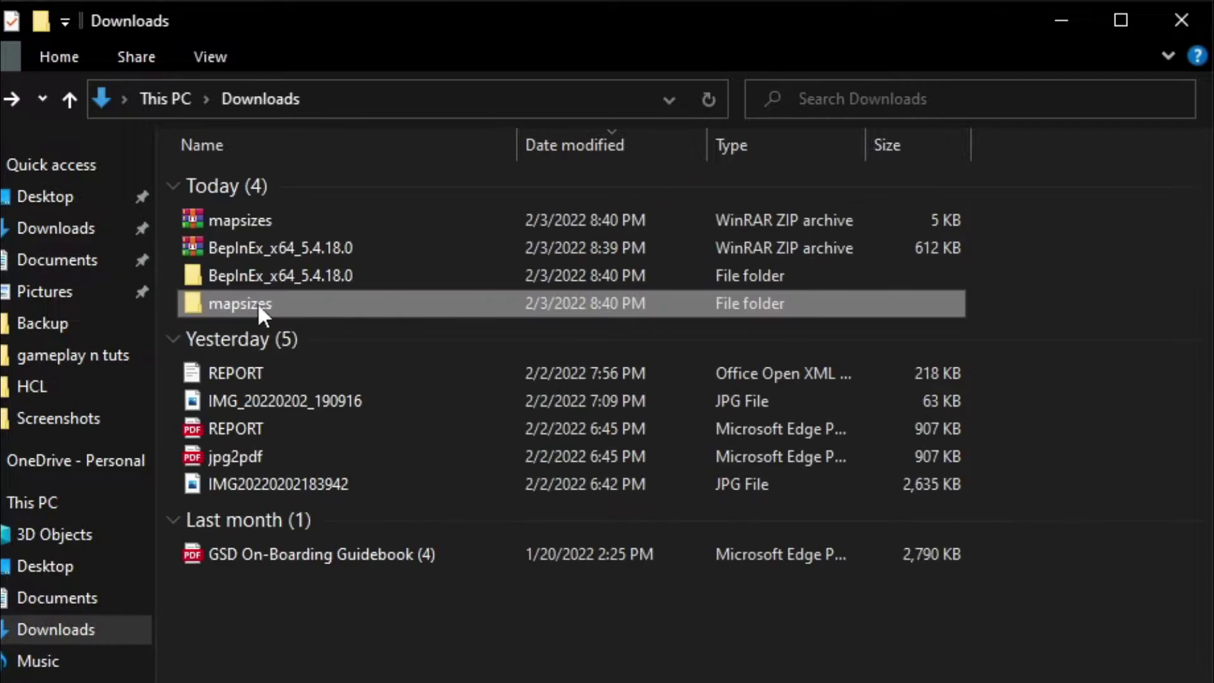
{"action": "double_click", "coordinate": [248, 305]}
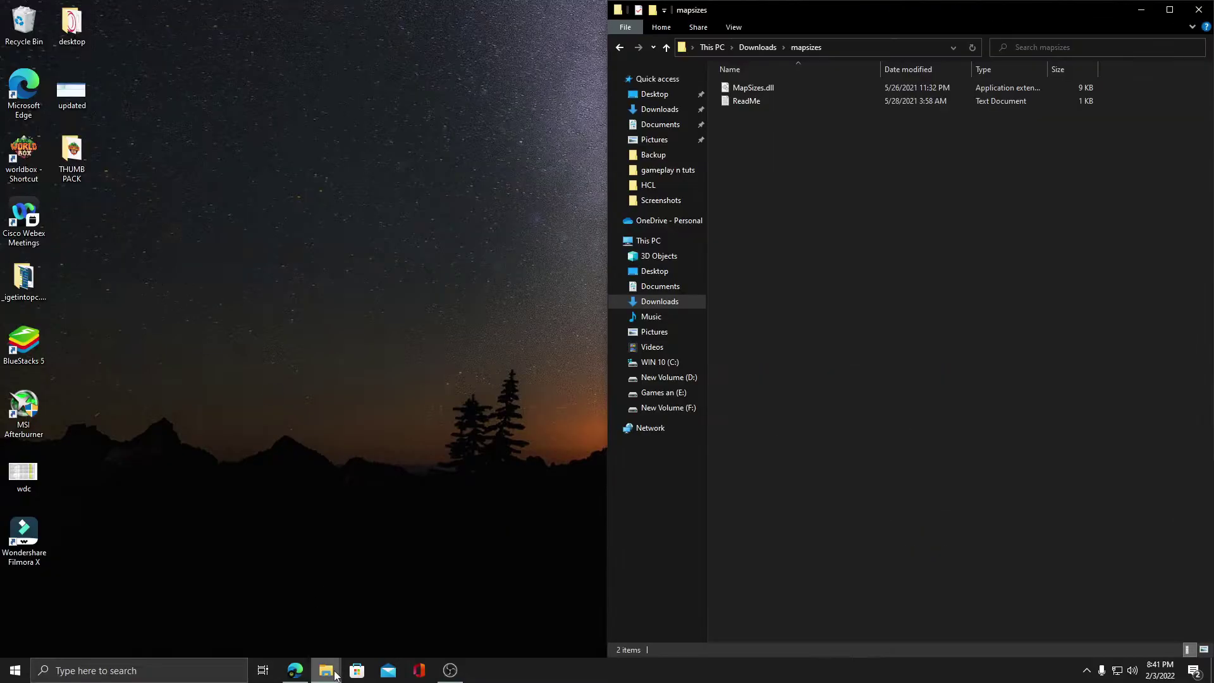
Copy MapSizes.dll into the game's empty BepInEx\plugins folder.
{"action": "mouse_move", "coordinate": [326, 669]}
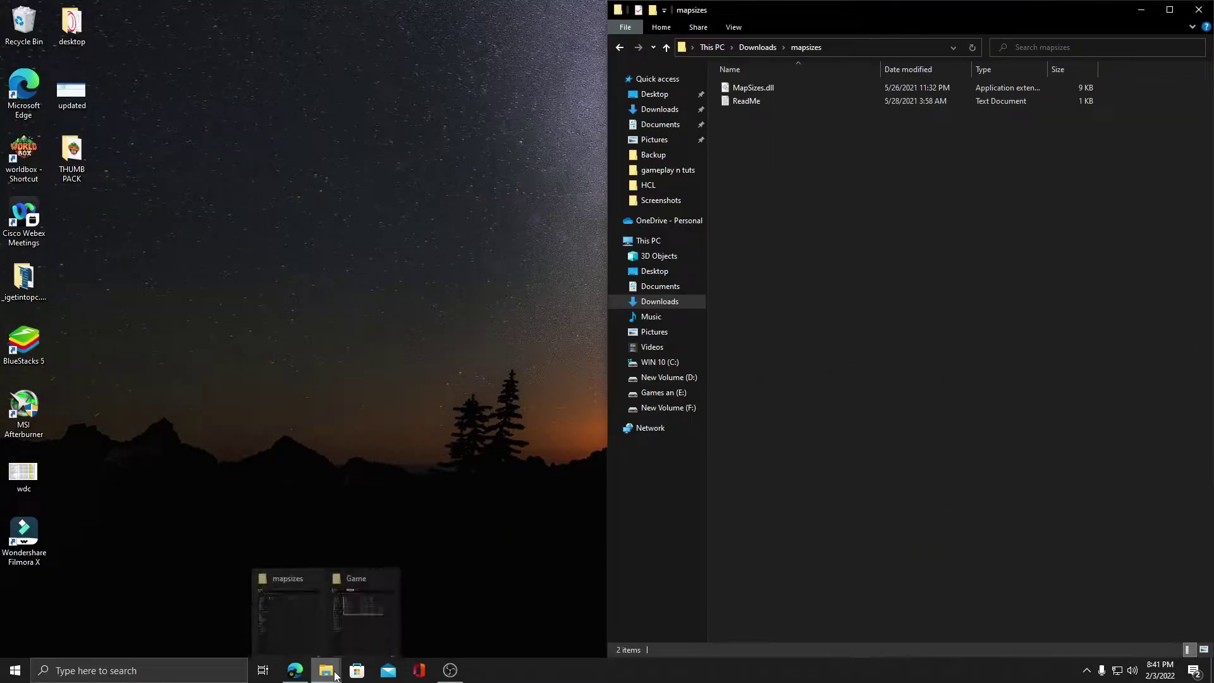
{"action": "left_click", "coordinate": [298, 604]}
{"action": "left_click", "coordinate": [370, 617]}
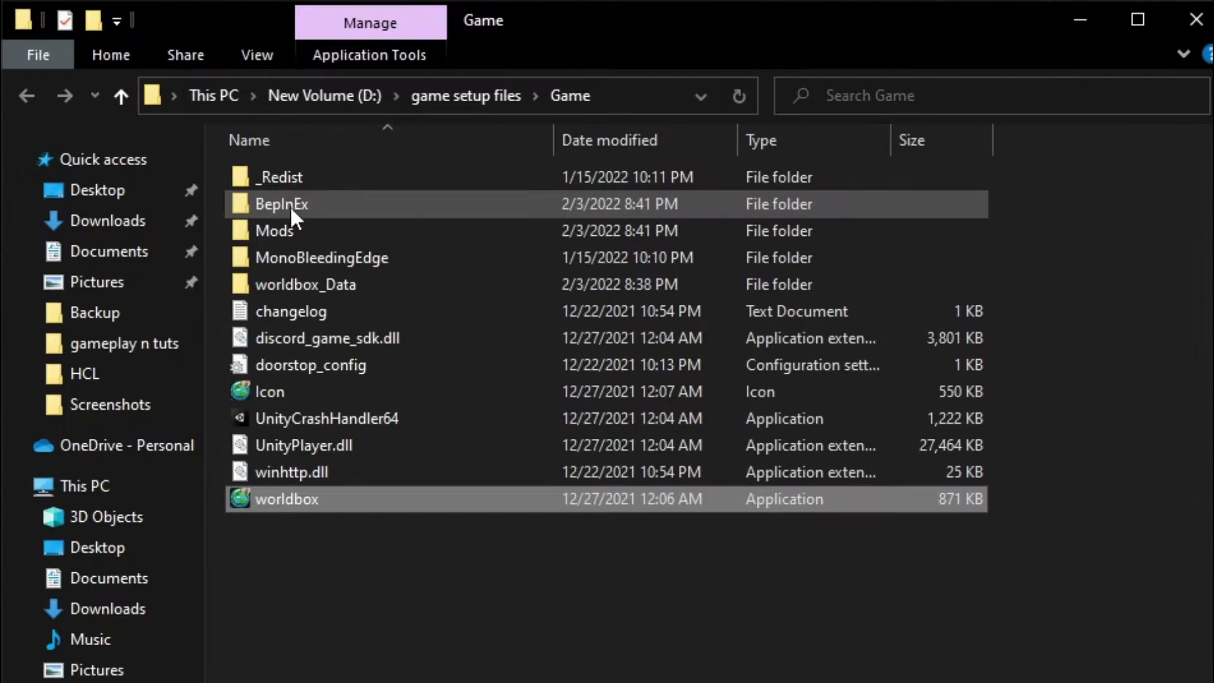
{"action": "double_click", "coordinate": [291, 208]}
{"action": "left_click", "coordinate": [292, 281]}
{"action": "double_click", "coordinate": [293, 285]}
{"action": "left_click", "coordinate": [753, 91]}
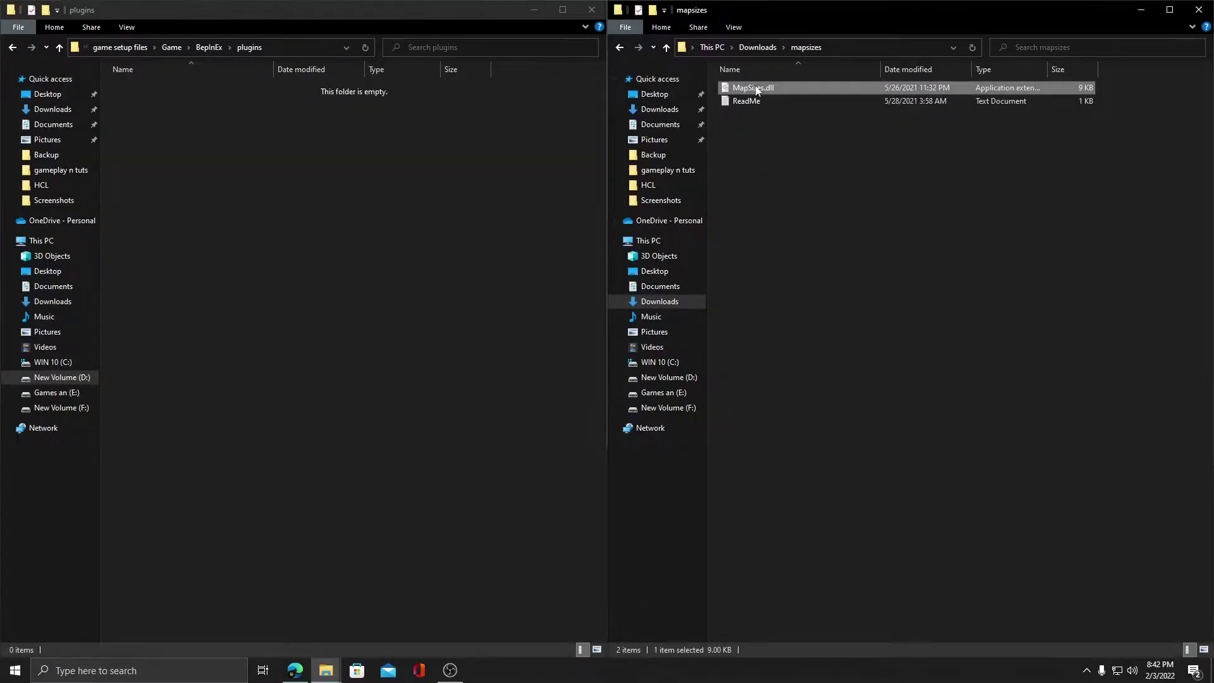
{"action": "mouse_move", "coordinate": [757, 88]}
{"action": "left_mouse_down"}
{"action": "mouse_move", "coordinate": [237, 165]}
{"action": "mouse_move", "coordinate": [266, 123]}
{"action": "left_mouse_up"}
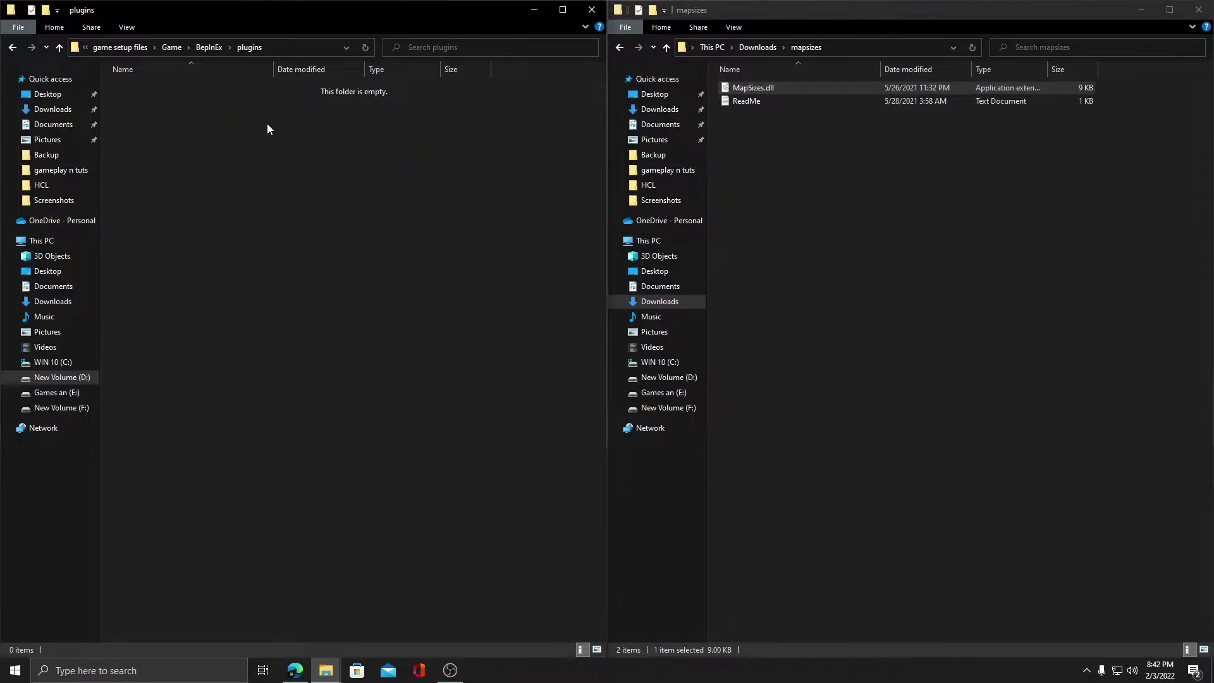
Return to the Game folder and relaunch worldbox with the mod installed.
{"action": "left_click", "coordinate": [12, 48]}
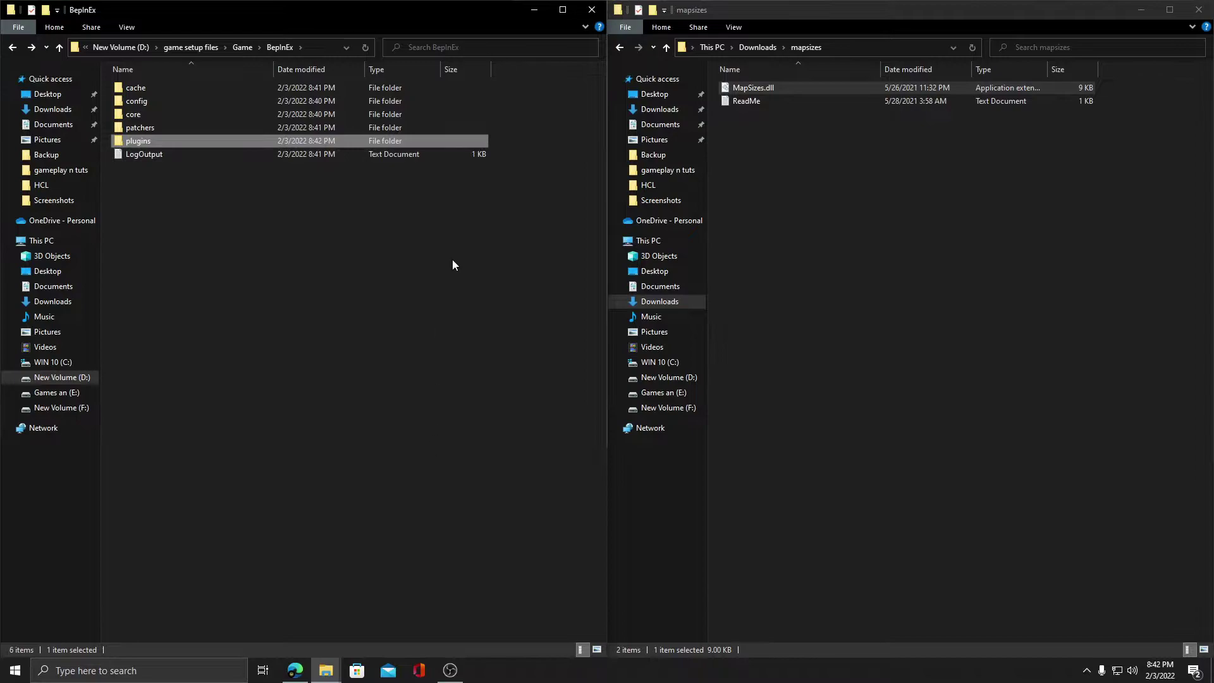
{"action": "left_click", "coordinate": [12, 48]}
{"action": "double_click", "coordinate": [165, 246]}
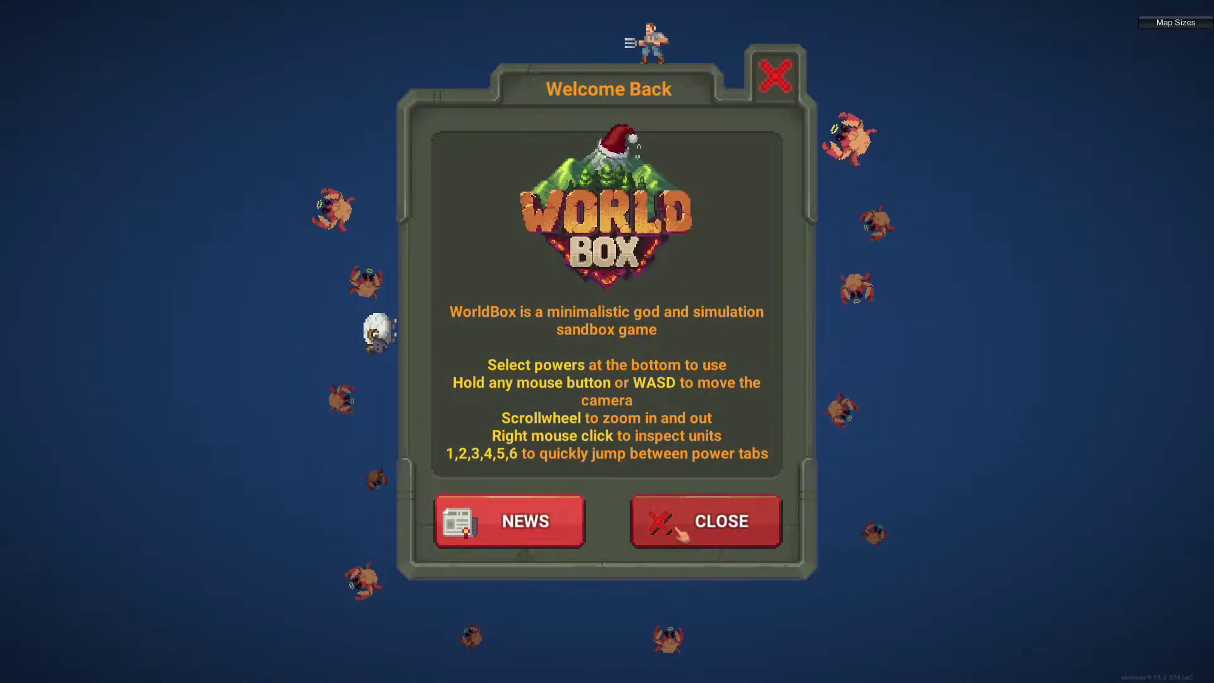
Dismiss Welcome Back and open the Map Sizes panel showing map size 4×4.
{"action": "left_click", "coordinate": [683, 534]}
{"action": "scroll", "coordinate": [621, 507], "scroll_direction": "up", "scroll_amount": 5}
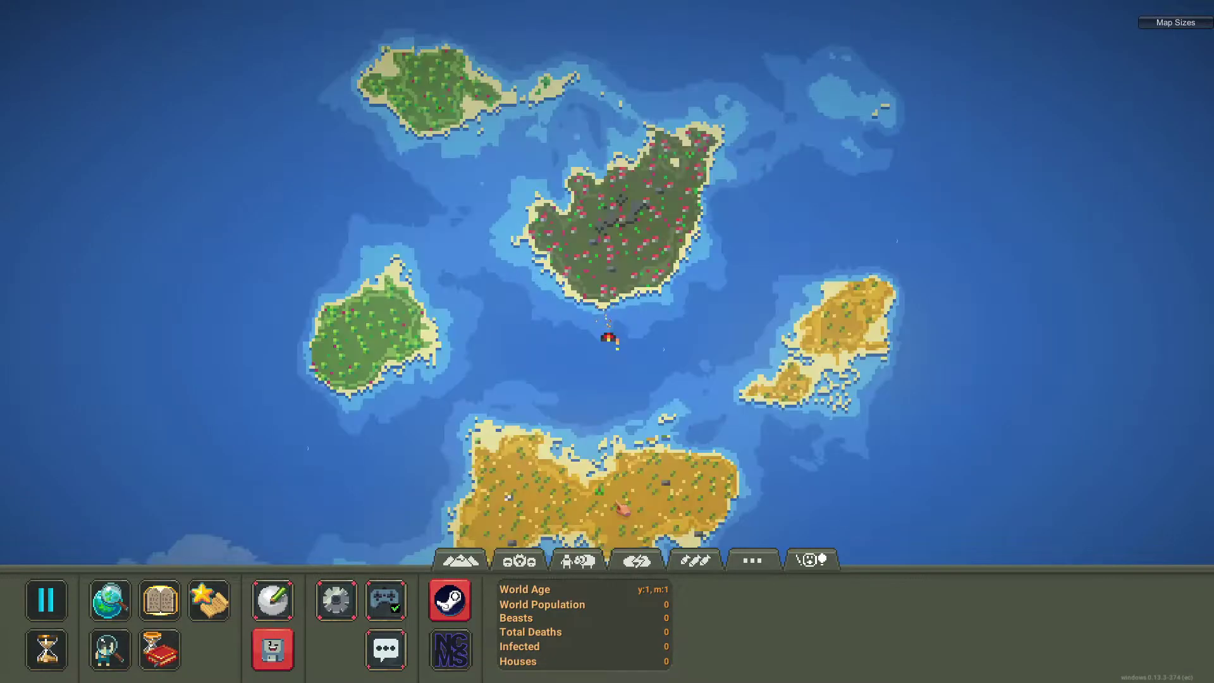
{"action": "scroll", "coordinate": [630, 468], "scroll_direction": "down", "scroll_amount": 5}
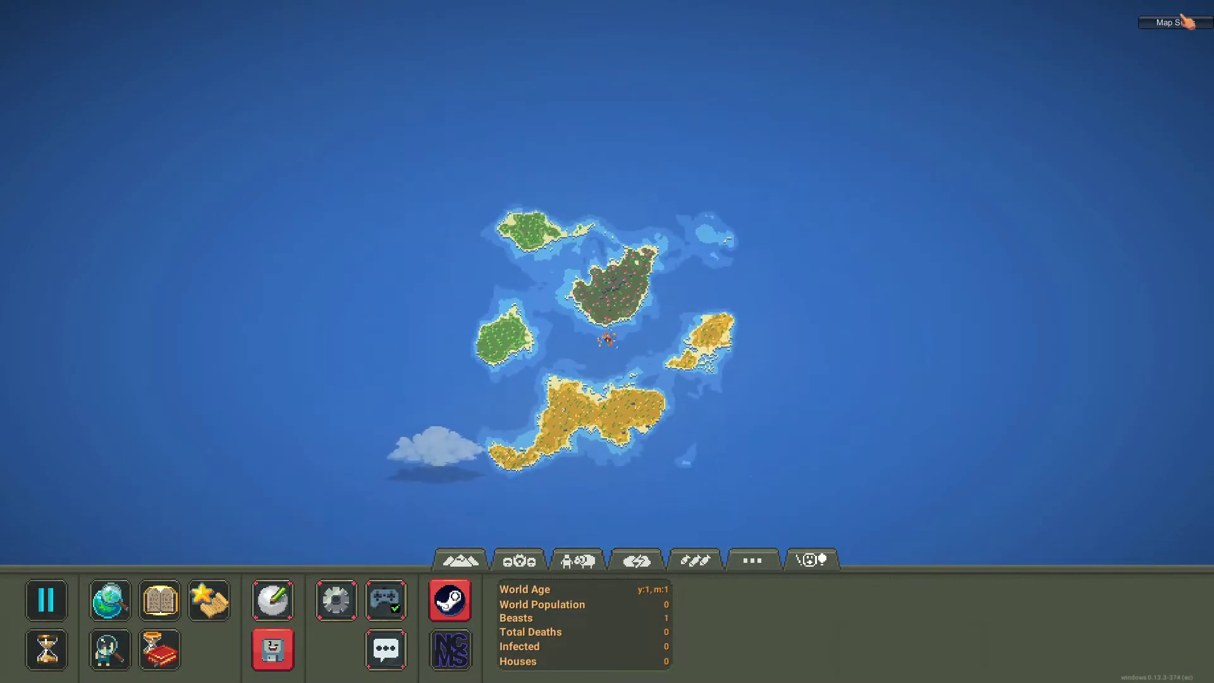
{"action": "left_click", "coordinate": [1168, 26]}
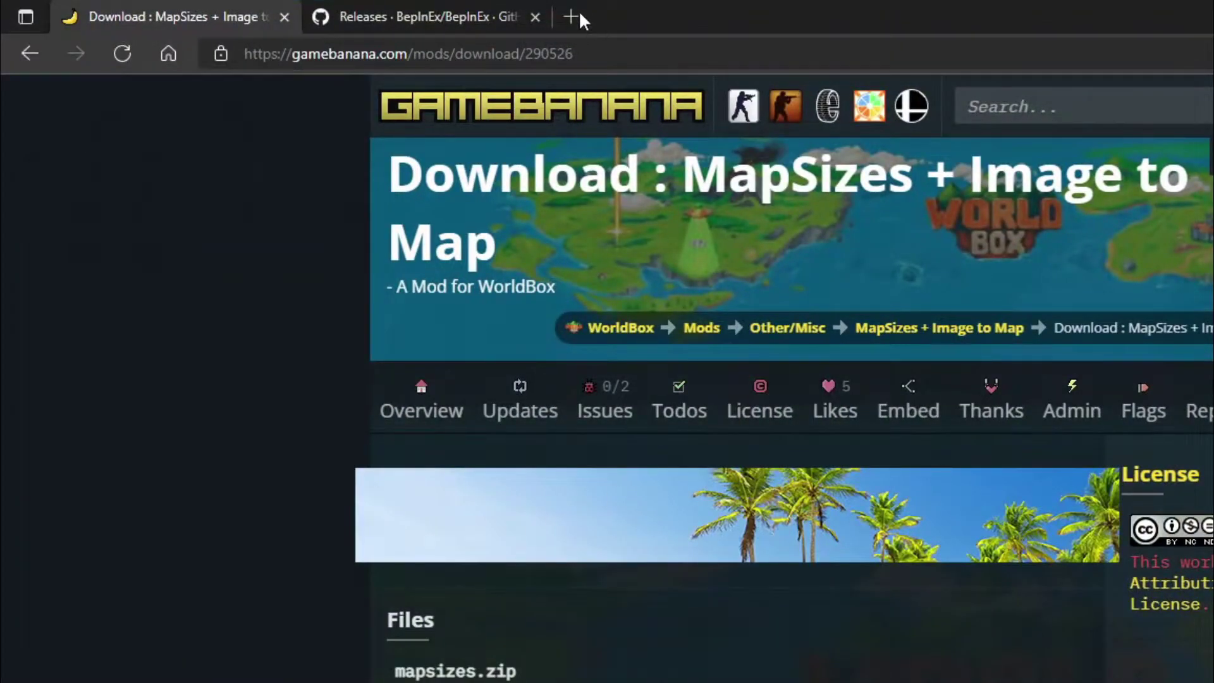
Search Bing for 'youtube png' in a new tab and switch to image results.
{"action": "left_click", "coordinate": [575, 16]}
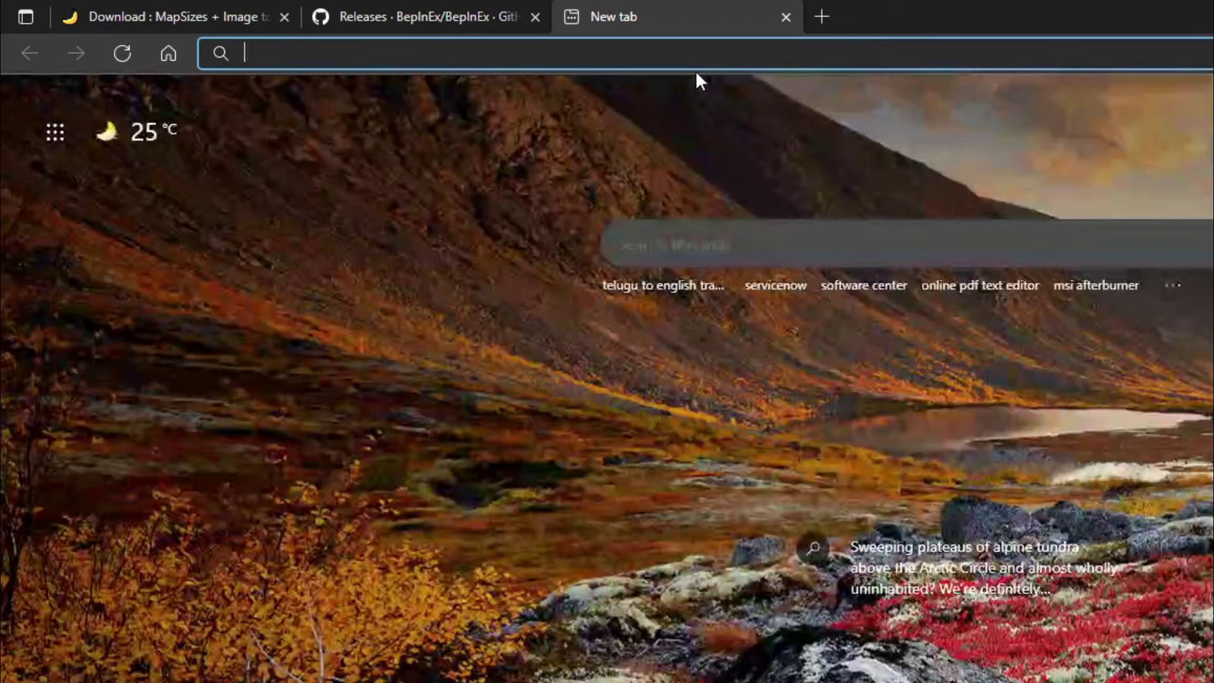
{"action": "type", "text": "yout"}
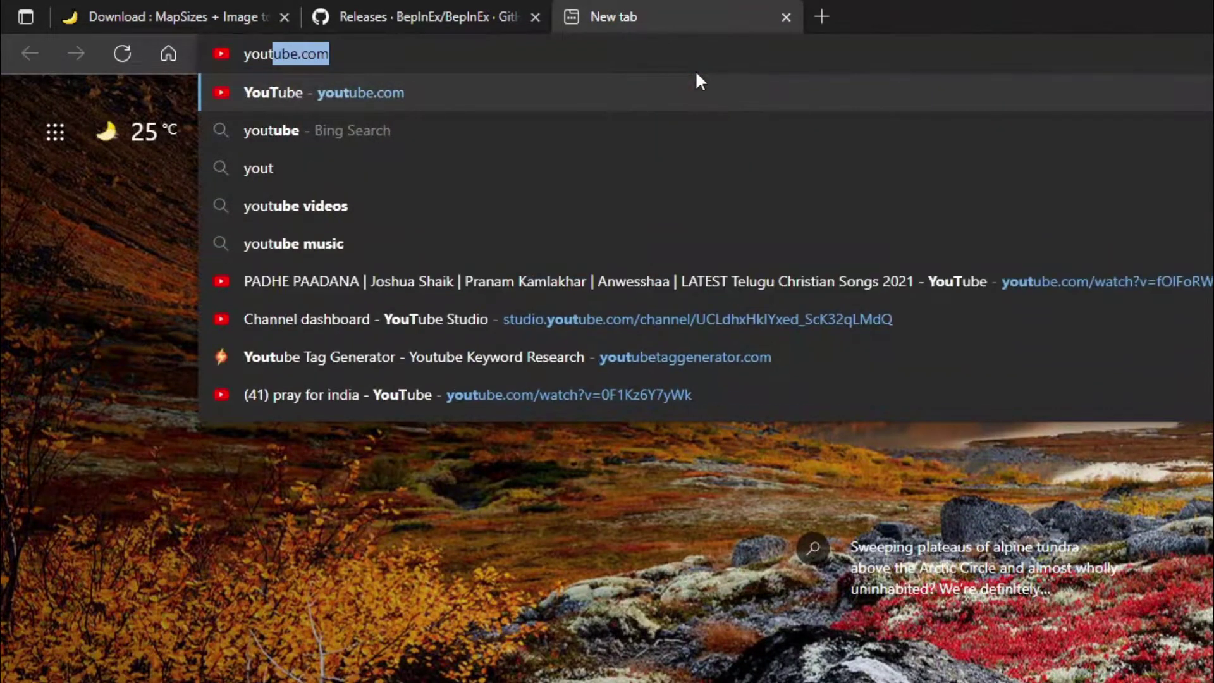
{"action": "type", "text": "ube p"}
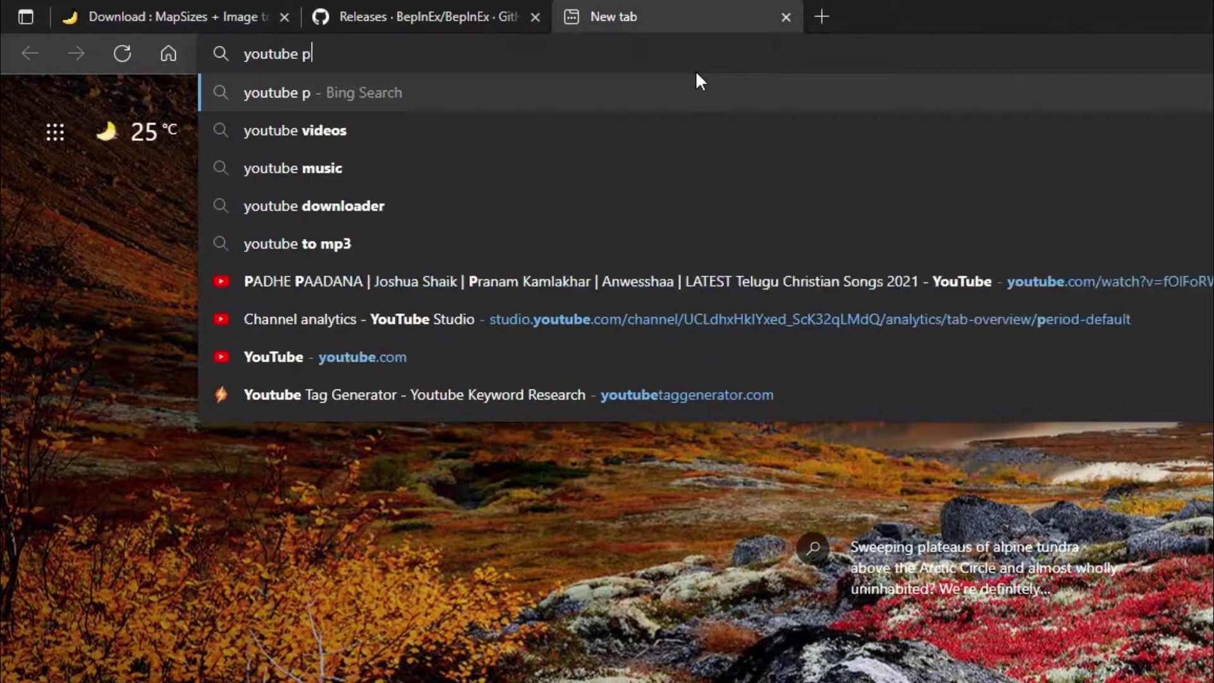
{"action": "type", "text": "ng logo"}
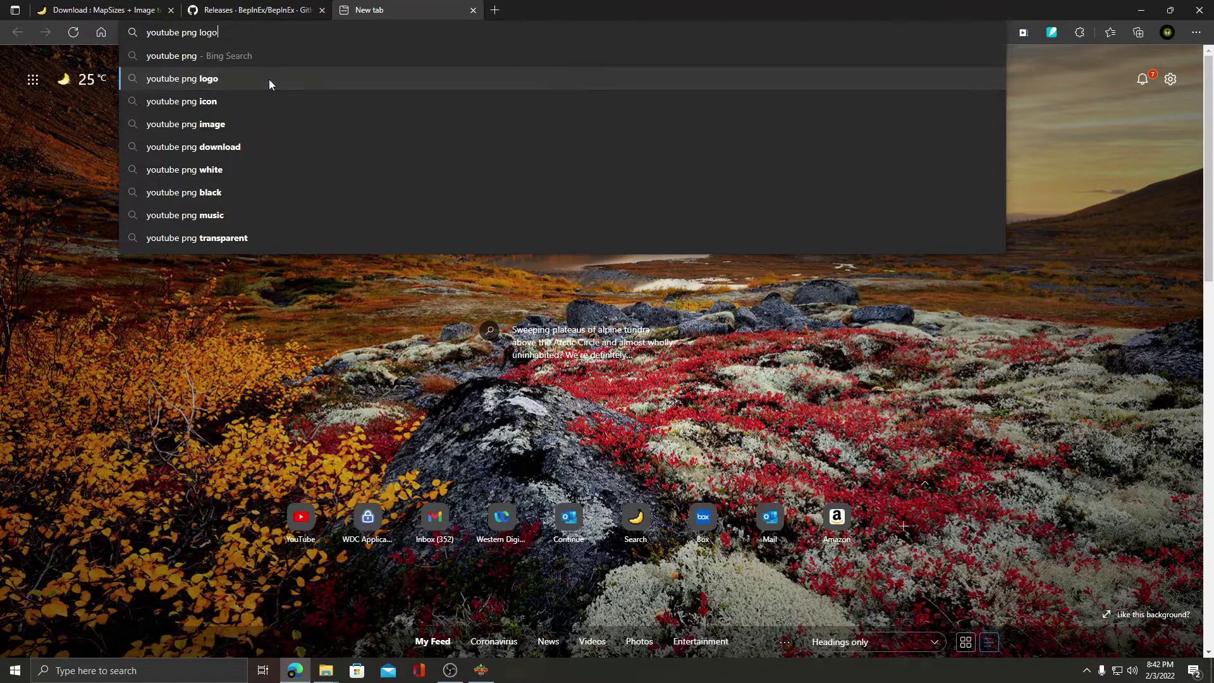
{"action": "left_click", "coordinate": [455, 131]}
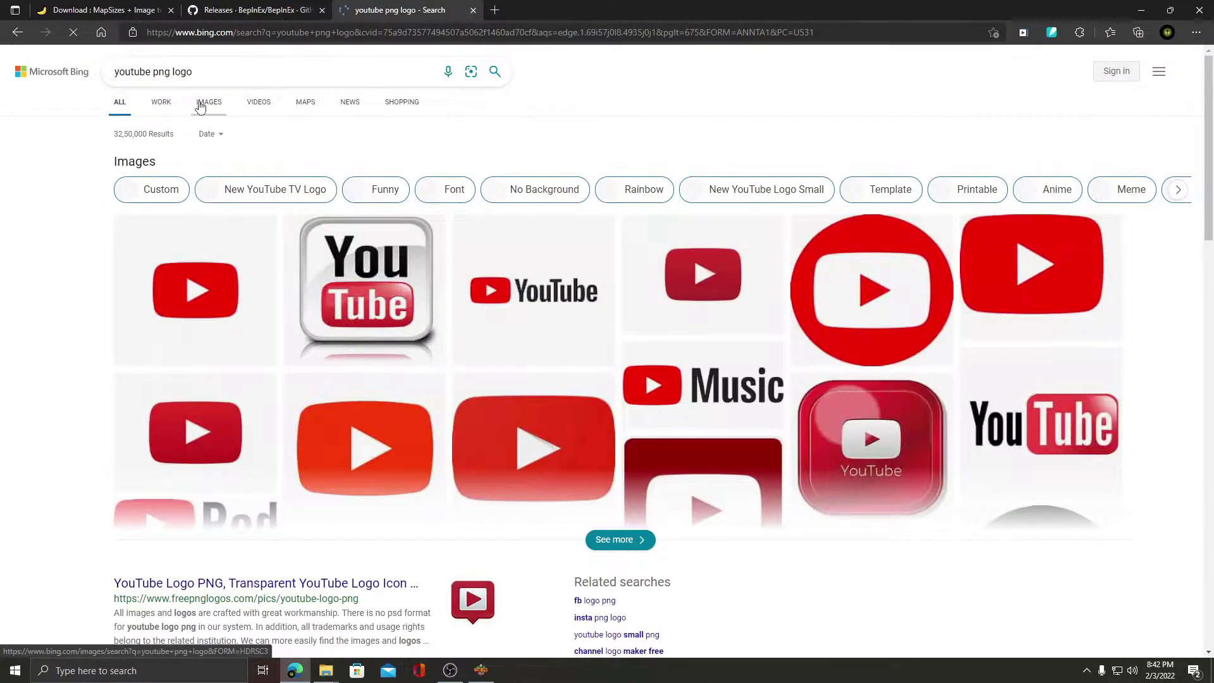
{"action": "left_click", "coordinate": [201, 106]}
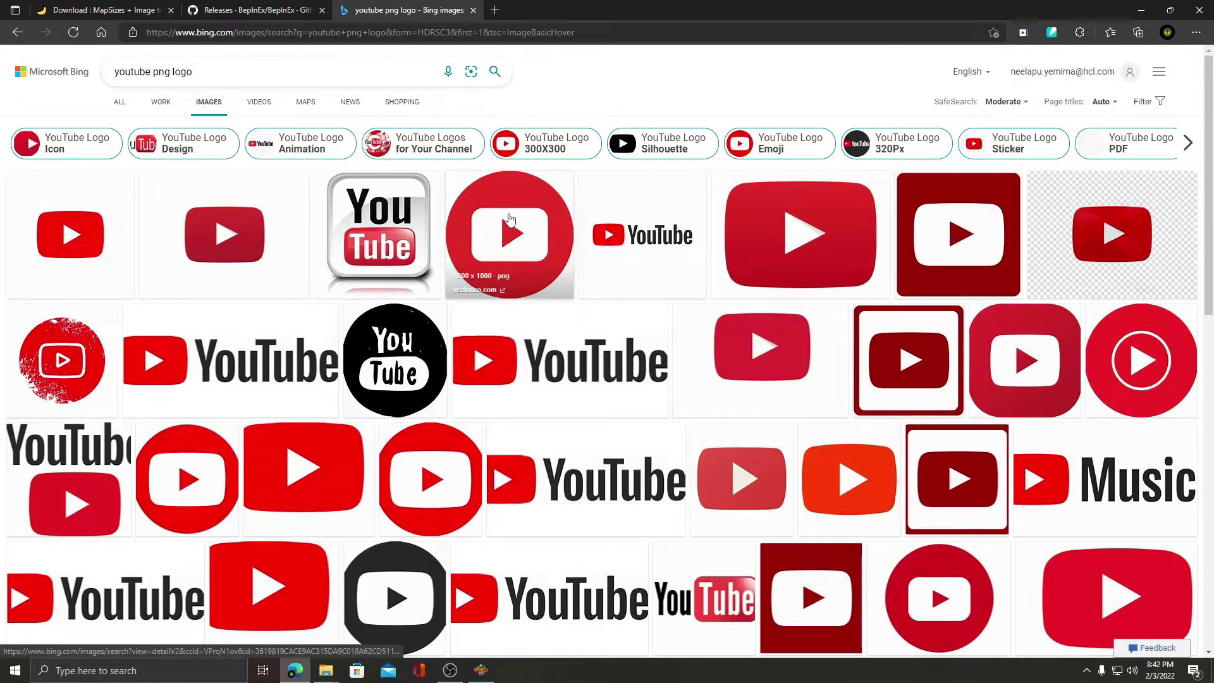
Save the red circular YouTube logo as PNG file 'youtube' in Downloads.
{"action": "scroll", "coordinate": [505, 284], "scroll_direction": "down", "scroll_amount": 1}
{"action": "scroll", "coordinate": [503, 280], "scroll_direction": "down", "scroll_amount": 5}
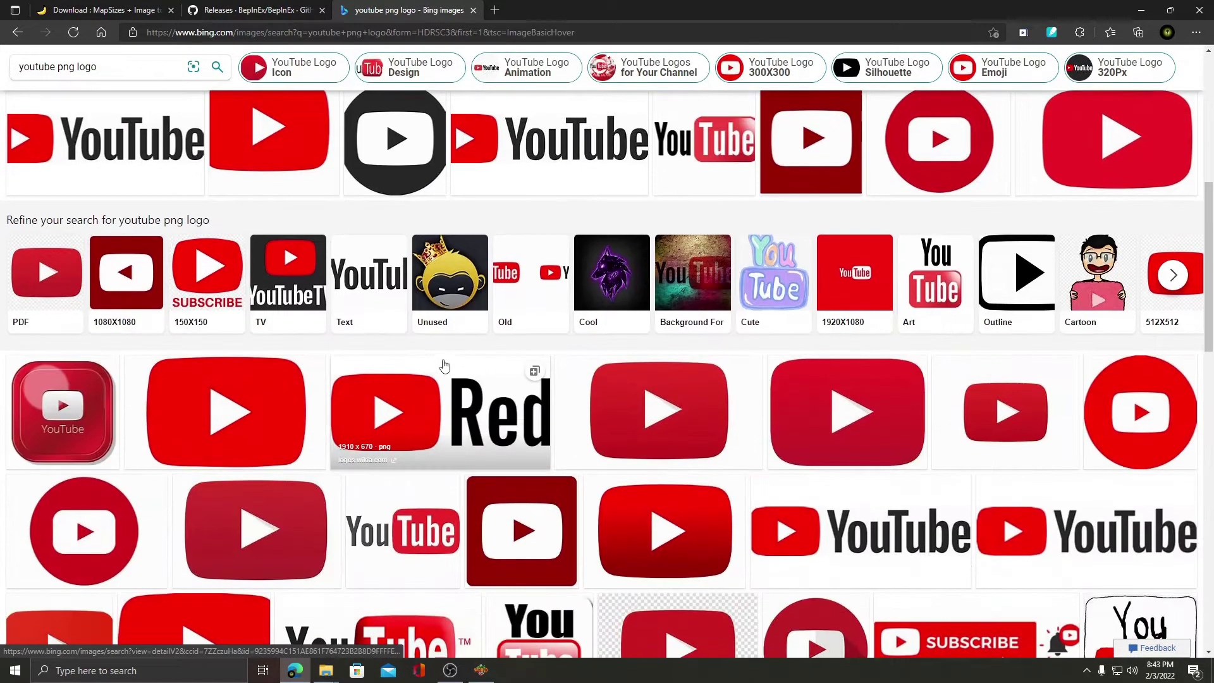
{"action": "scroll", "coordinate": [524, 232], "scroll_direction": "up", "scroll_amount": 6}
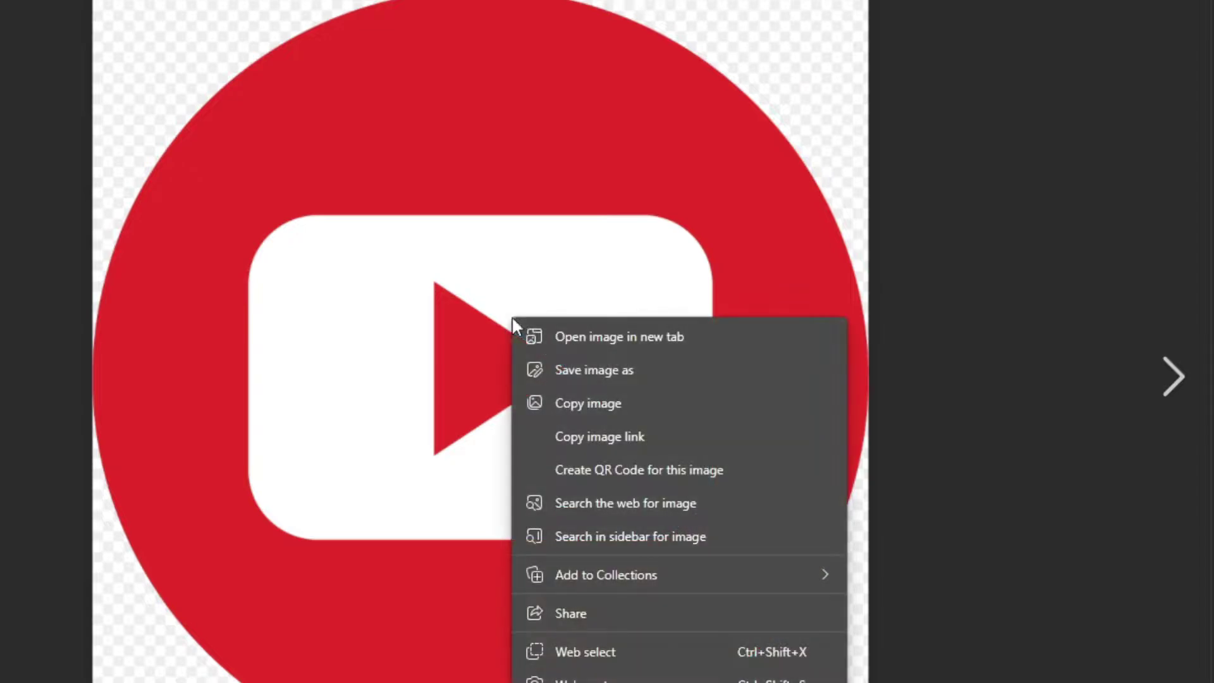
{"action": "left_click", "coordinate": [586, 361]}
{"action": "type", "text": "youtube"}
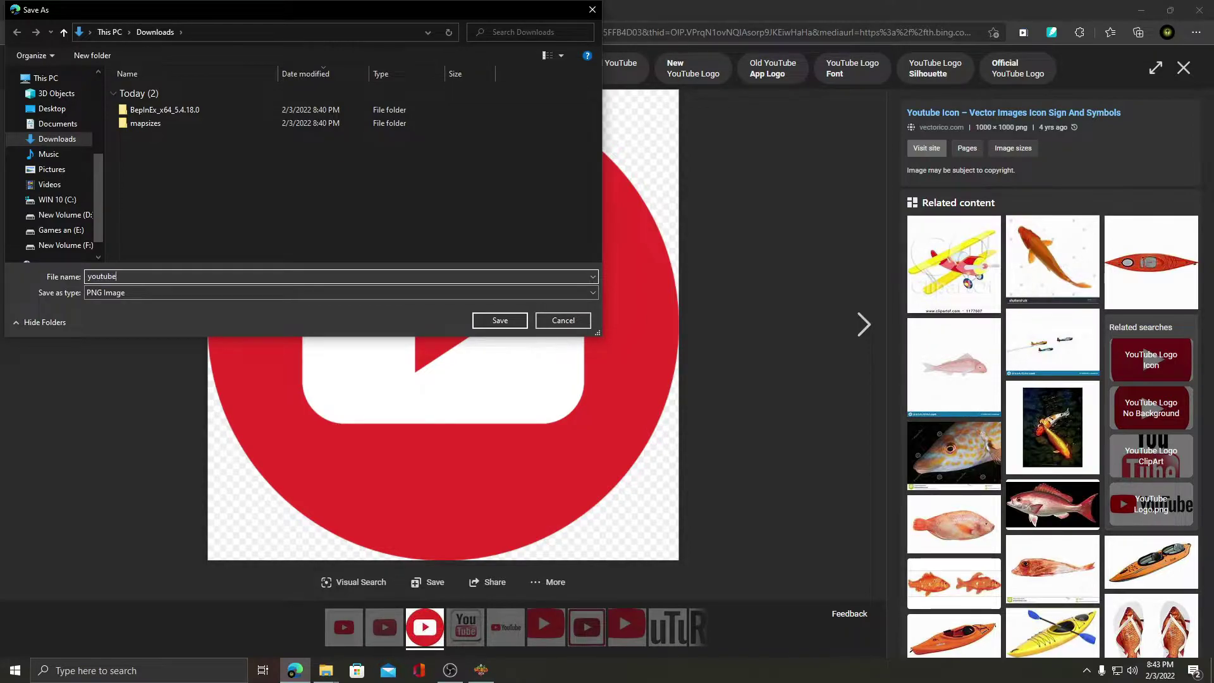
{"action": "key", "text": "Return"}
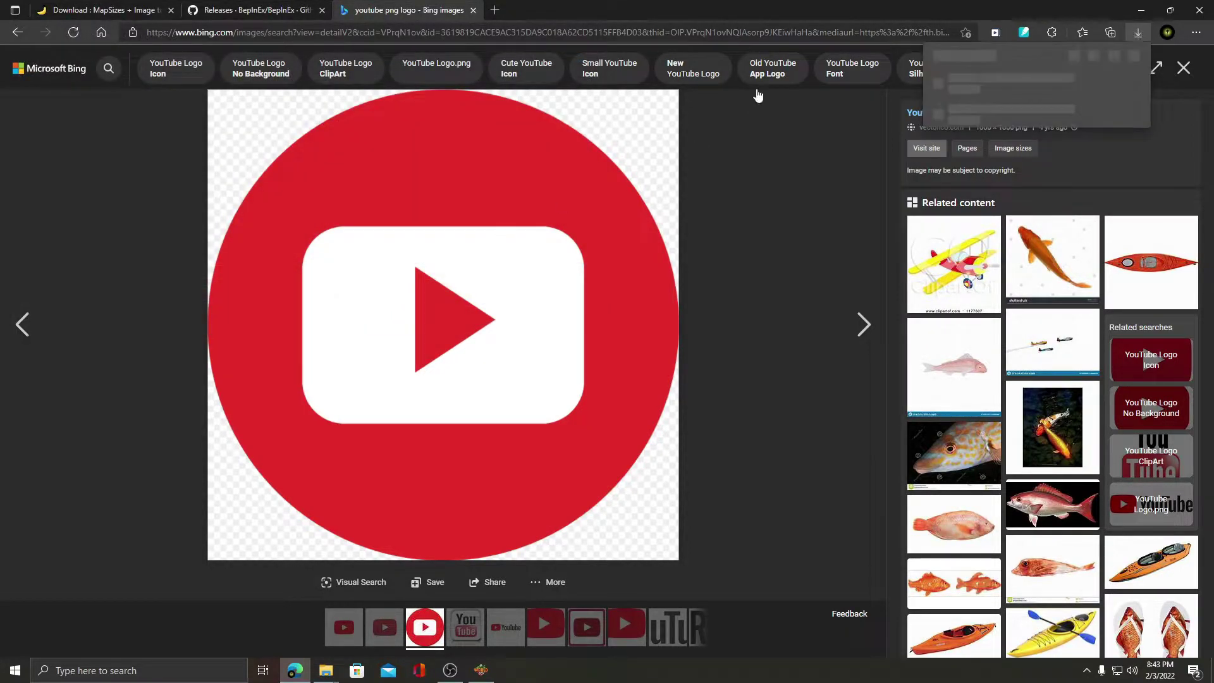
Set the game aside and open worldbox_Data from the Game folder window.
{"action": "key", "text": "alt+Tab"}
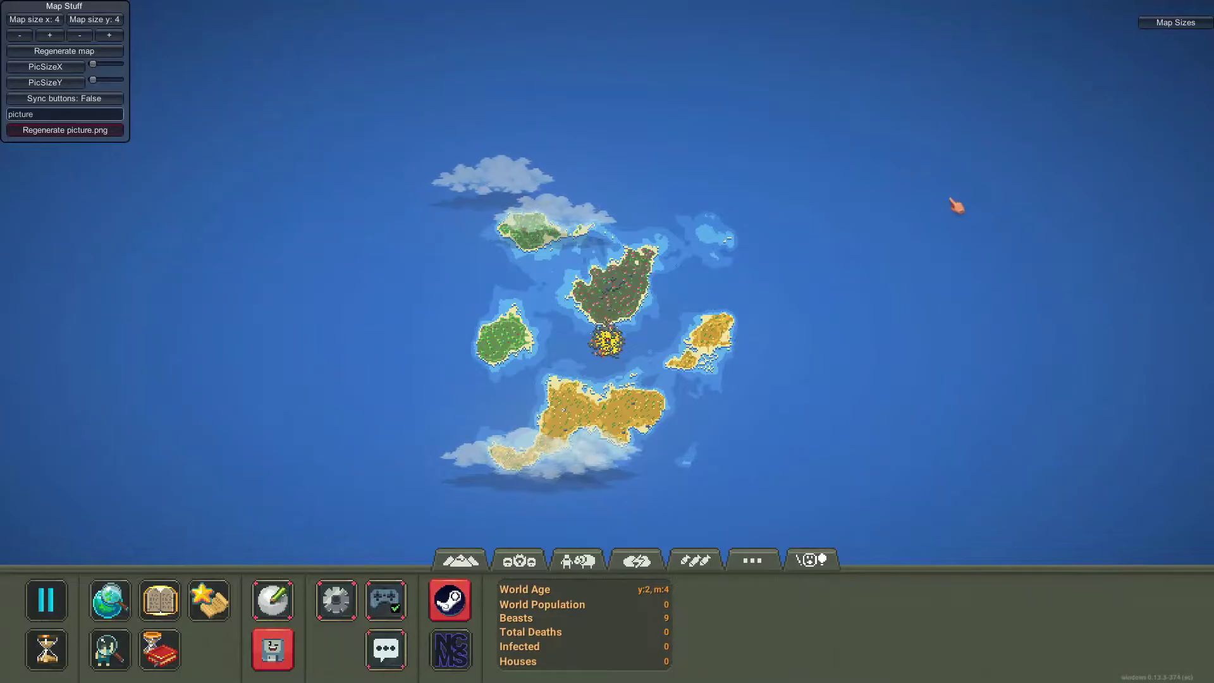
{"action": "key", "text": "super+d"}
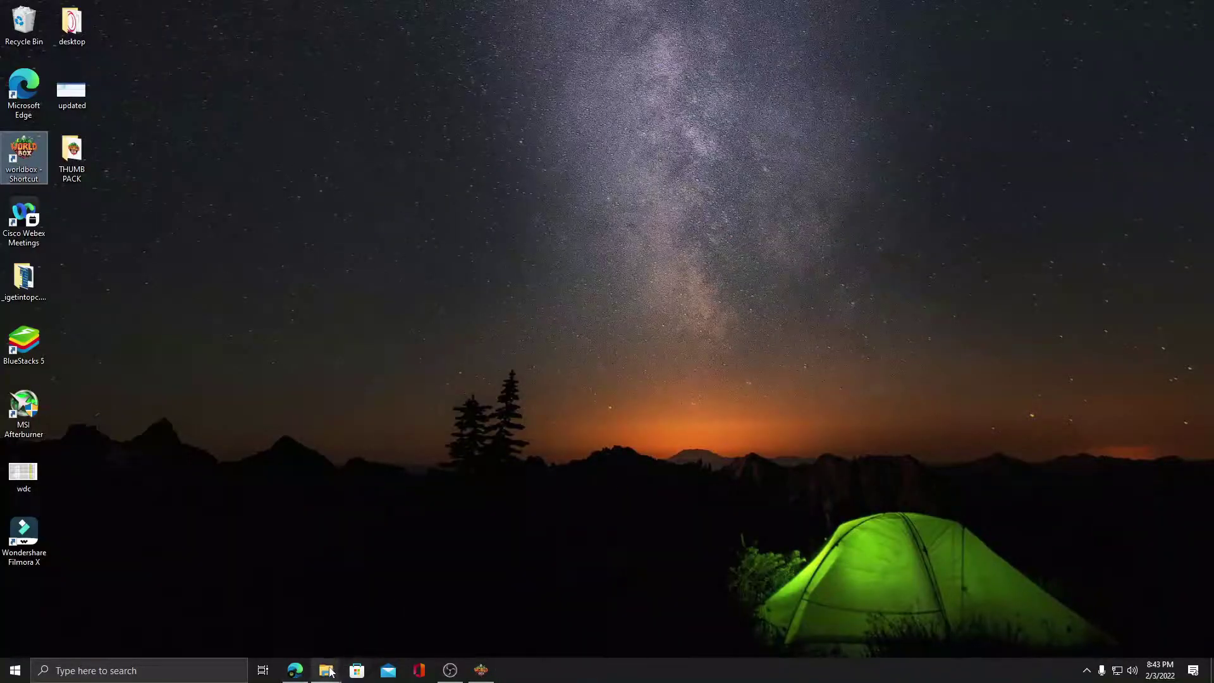
{"action": "mouse_move", "coordinate": [330, 671]}
{"action": "left_click", "coordinate": [359, 636]}
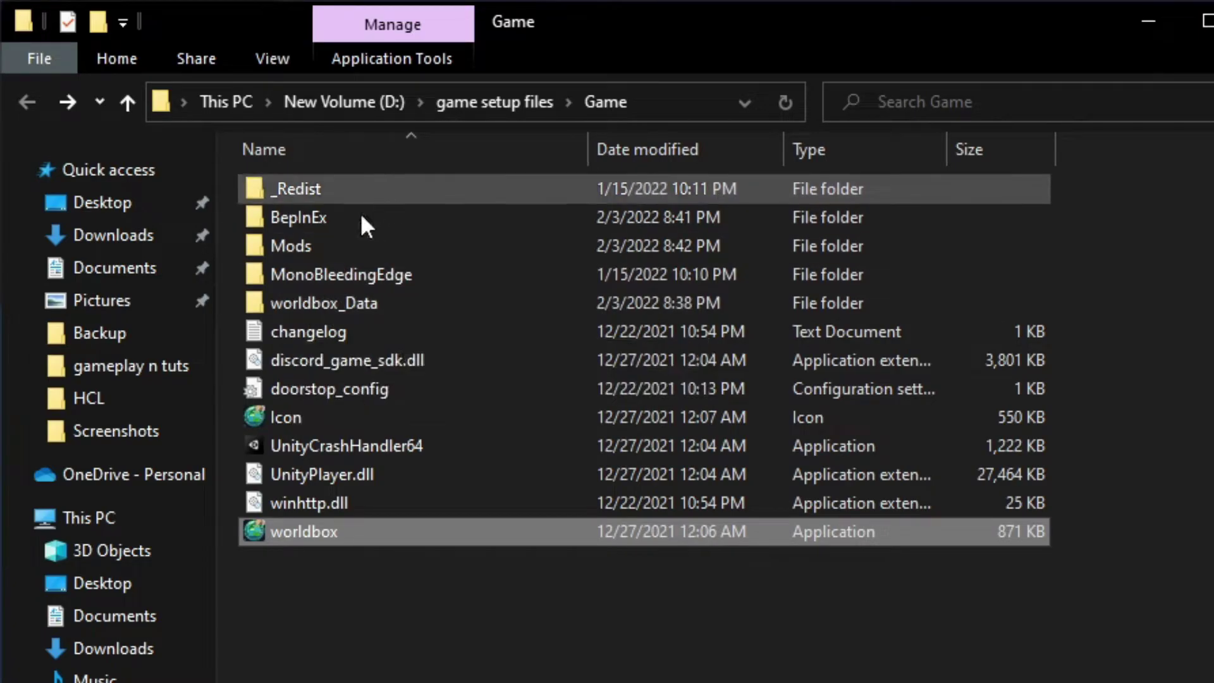
{"action": "double_click", "coordinate": [342, 309]}
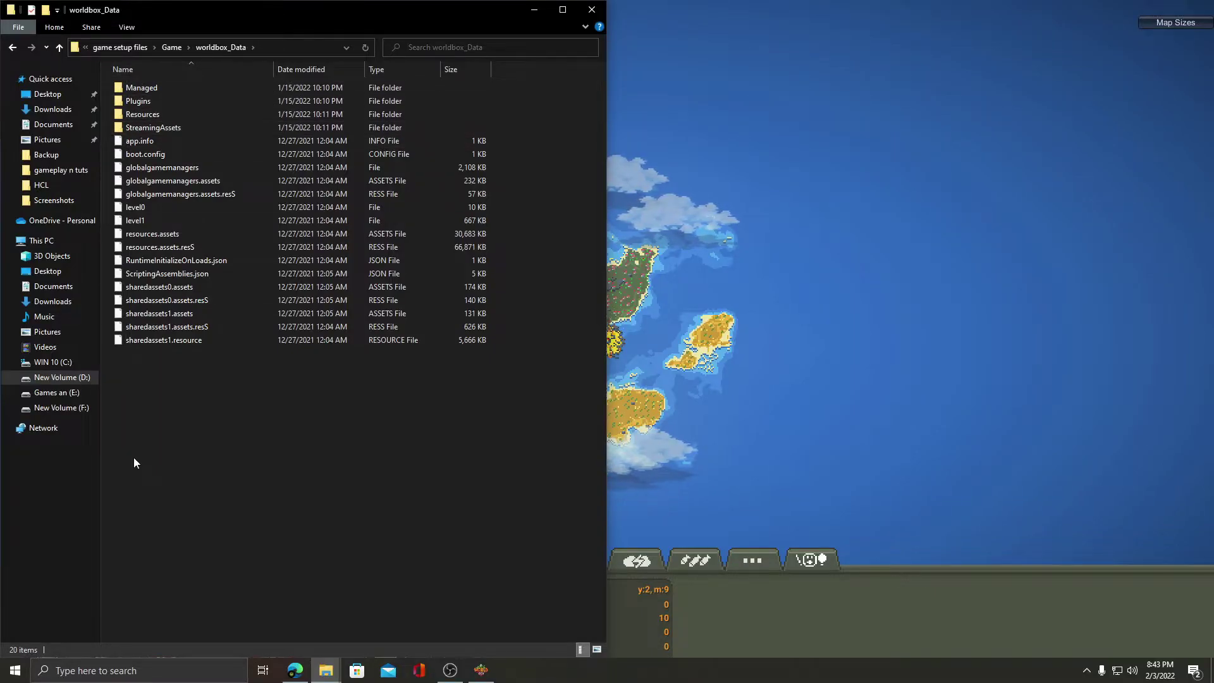
Create a new folder named images inside worldbox_Data and open it.
{"action": "right_click", "coordinate": [164, 371]}
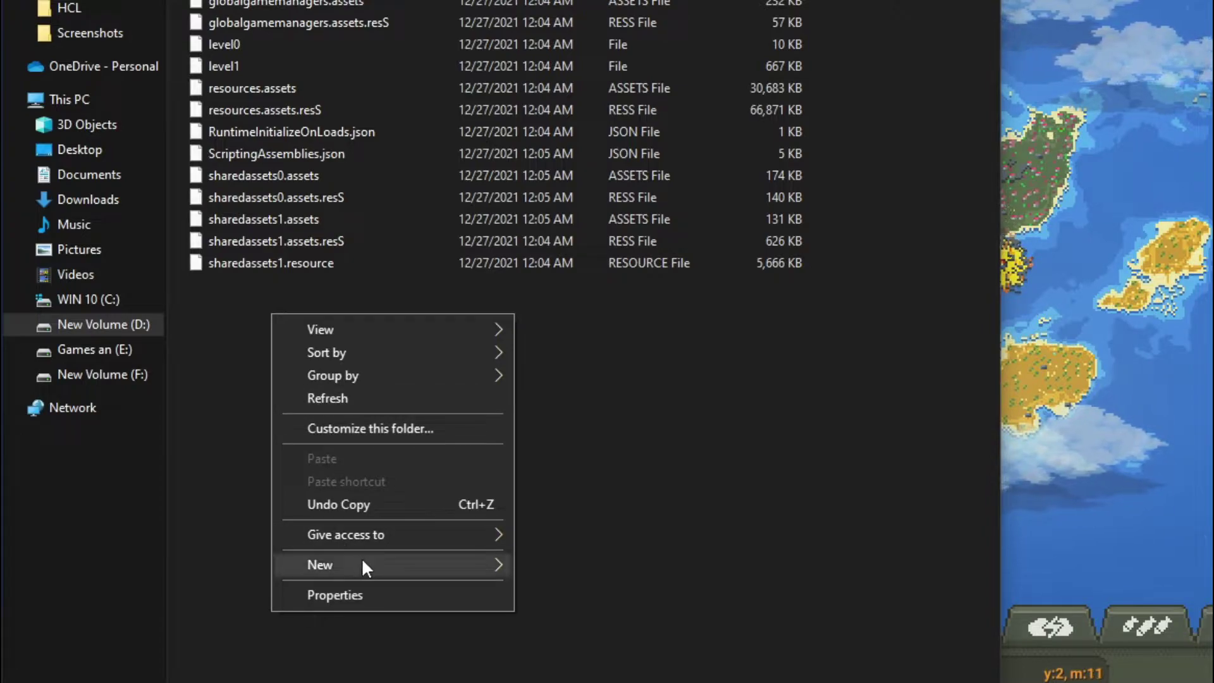
{"action": "mouse_move", "coordinate": [490, 561]}
{"action": "left_click", "coordinate": [557, 565]}
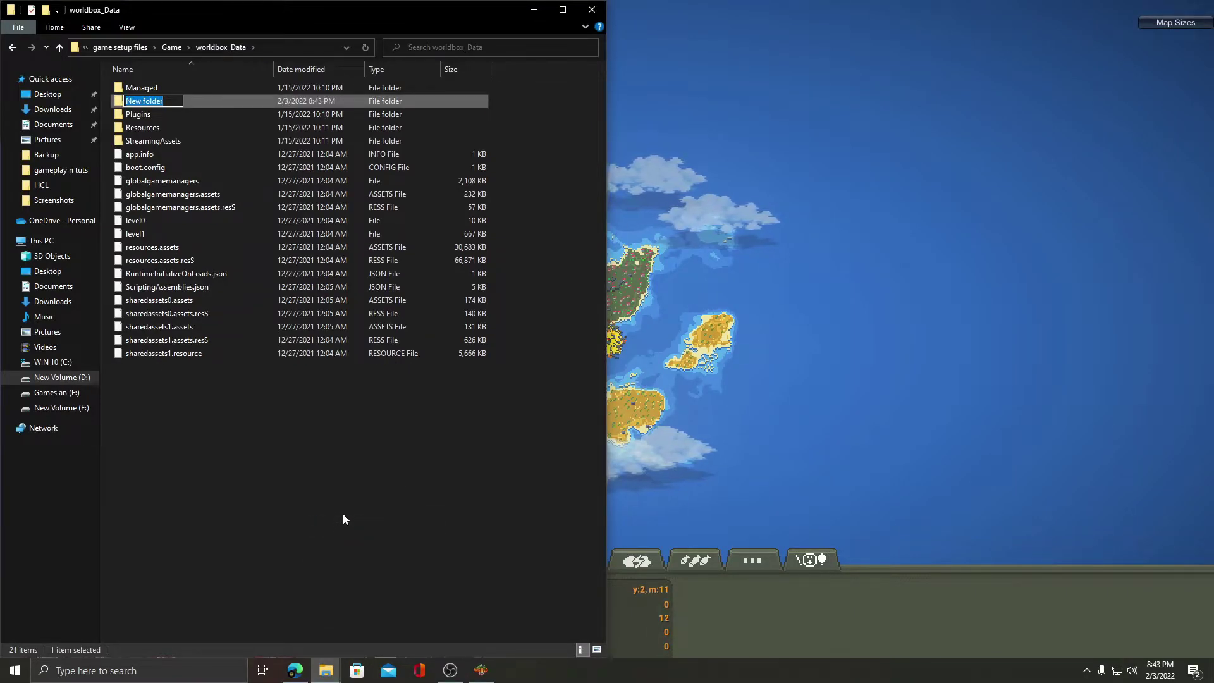
{"action": "key", "text": "BackSpace"}
{"action": "type", "text": "mages"}
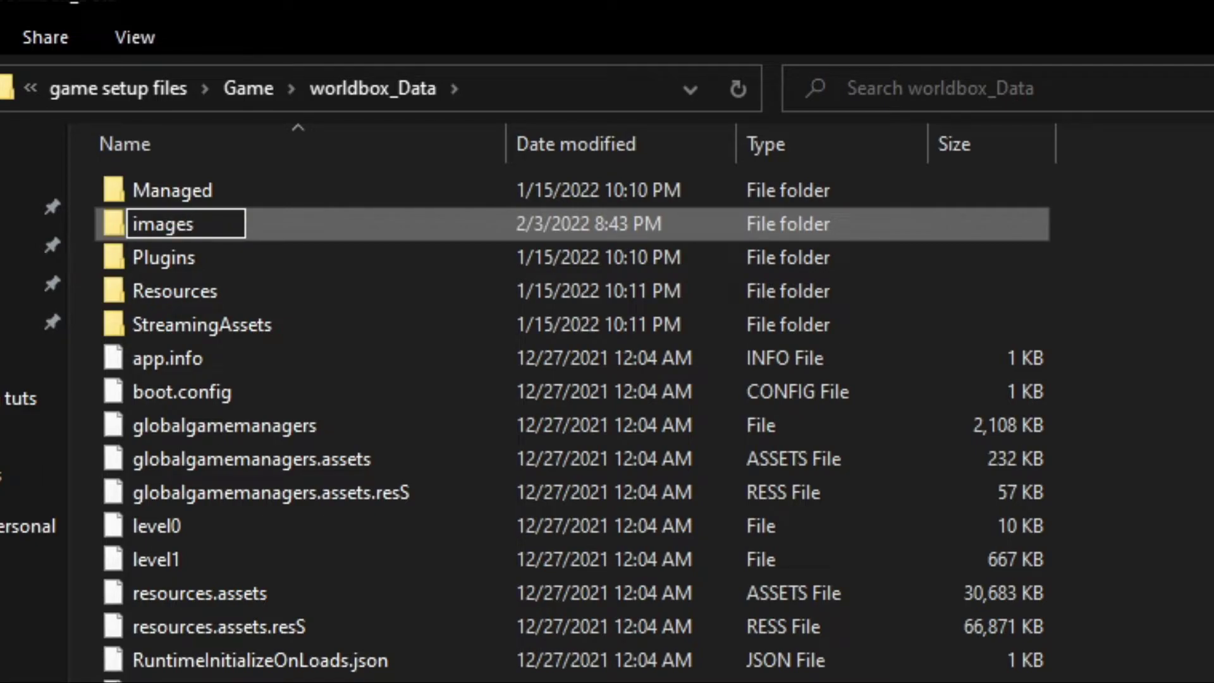
{"action": "key", "text": "Return"}
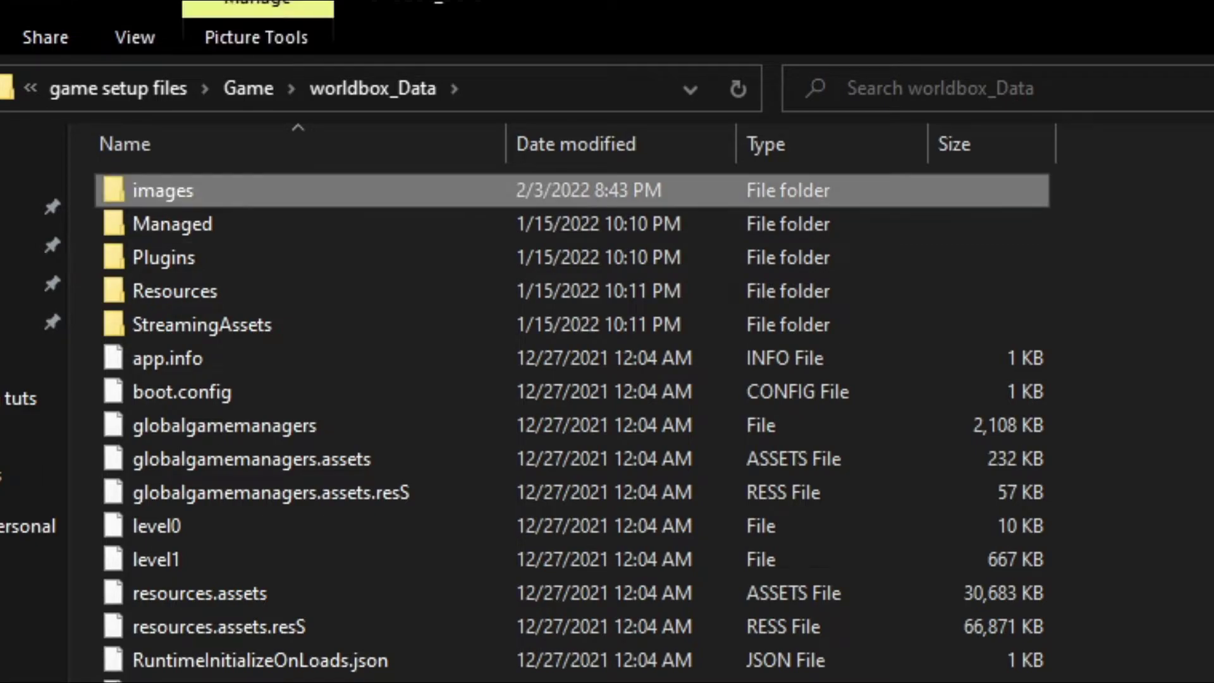
Copy youtube.png from Downloads into the new mapsizes images folder.
{"action": "double_click", "coordinate": [147, 87]}
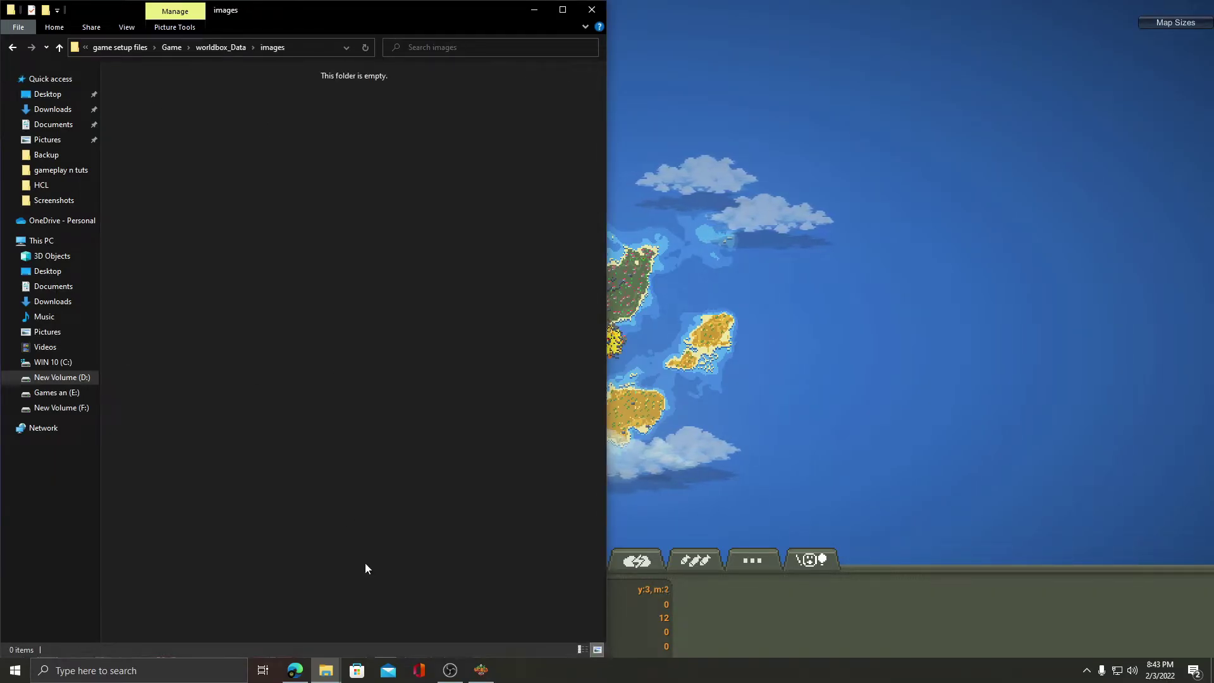
{"action": "mouse_move", "coordinate": [325, 669]}
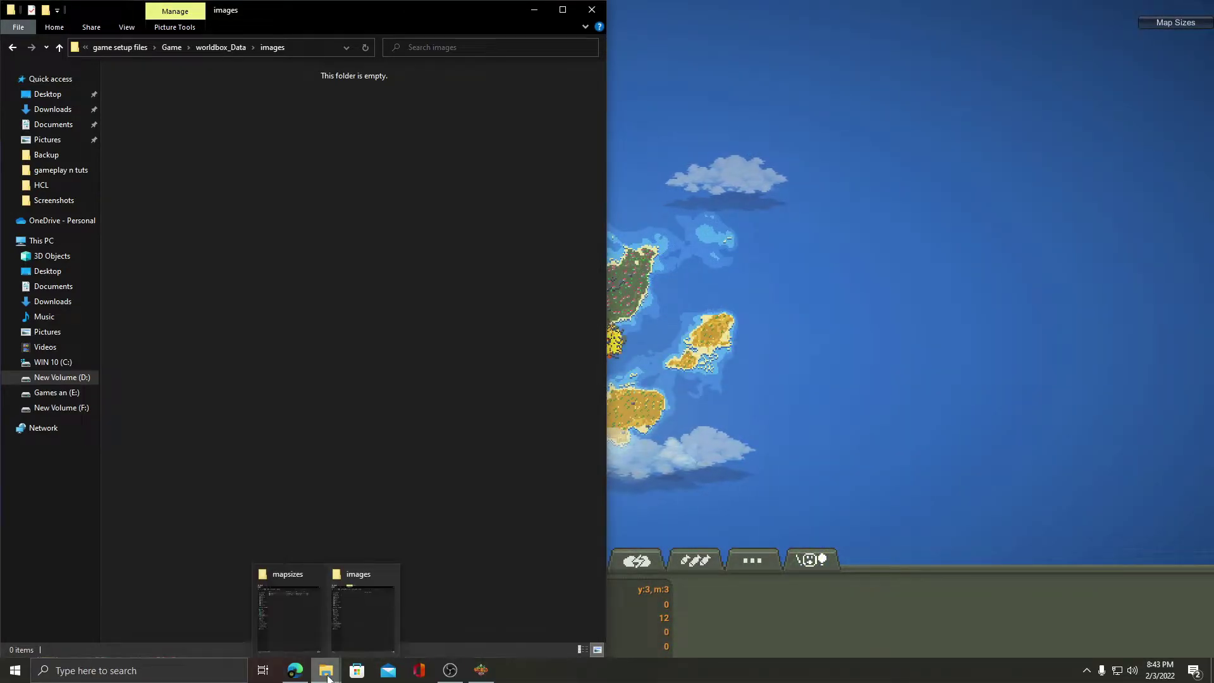
{"action": "left_click", "coordinate": [277, 619]}
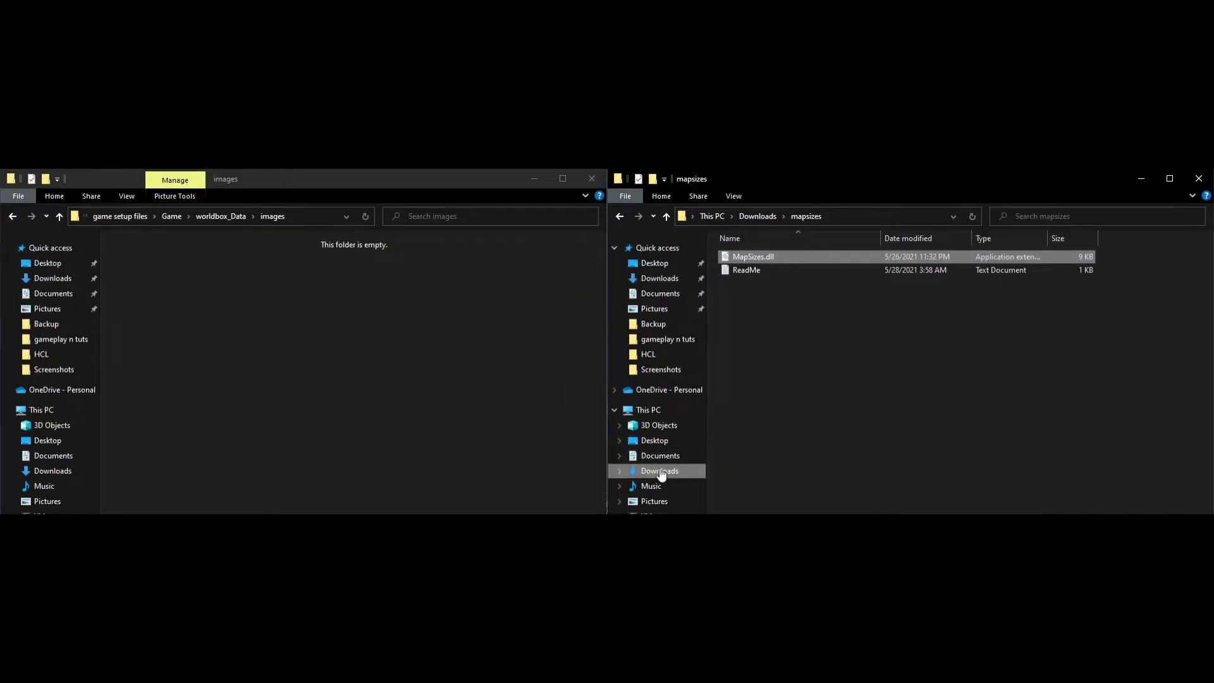
{"action": "left_click", "coordinate": [660, 471]}
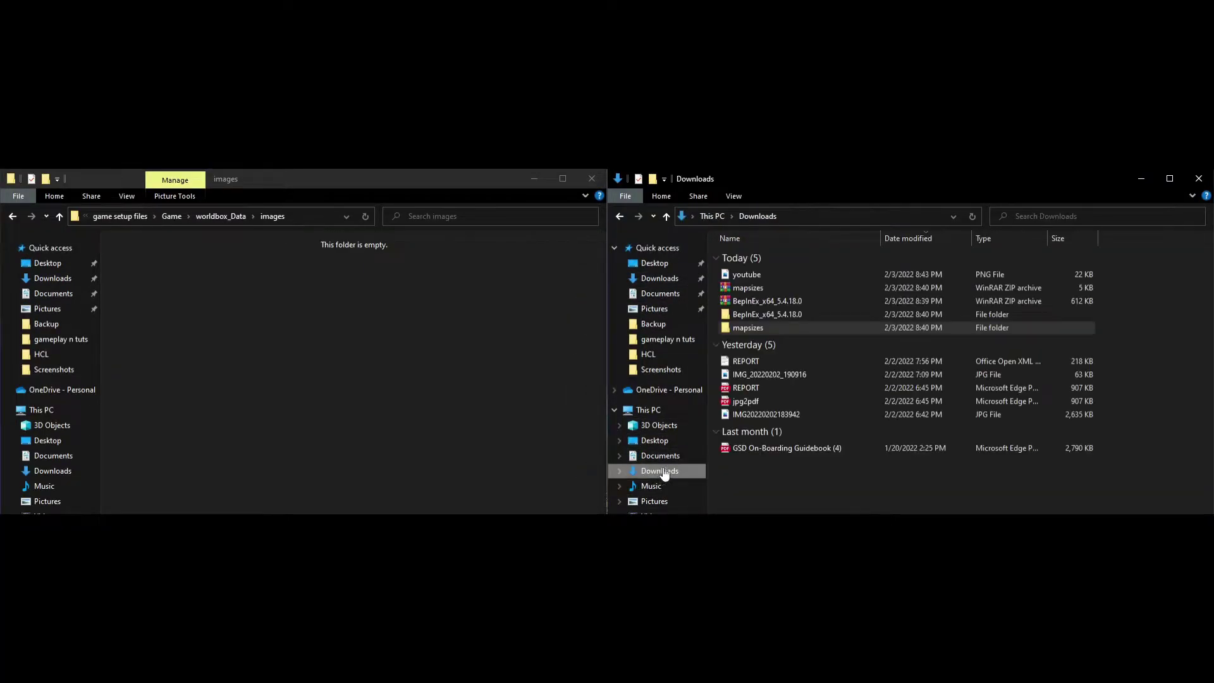
{"action": "mouse_move", "coordinate": [743, 276]}
{"action": "left_mouse_down"}
{"action": "mouse_move", "coordinate": [674, 291]}
{"action": "mouse_move", "coordinate": [210, 292]}
{"action": "mouse_move", "coordinate": [218, 303]}
{"action": "left_mouse_up"}
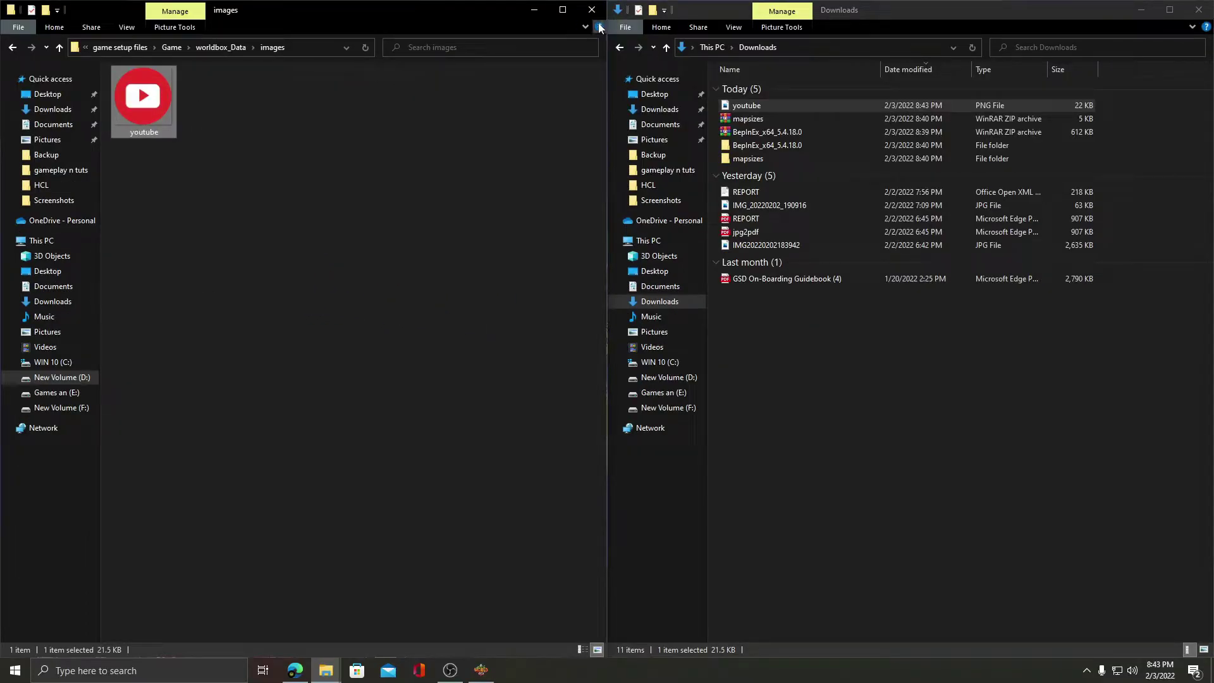
{"action": "left_click", "coordinate": [1140, 10]}
Change the image name from 'picture' to 'youtube' and regenerate the map from youtube.png.
{"action": "left_click", "coordinate": [534, 9]}
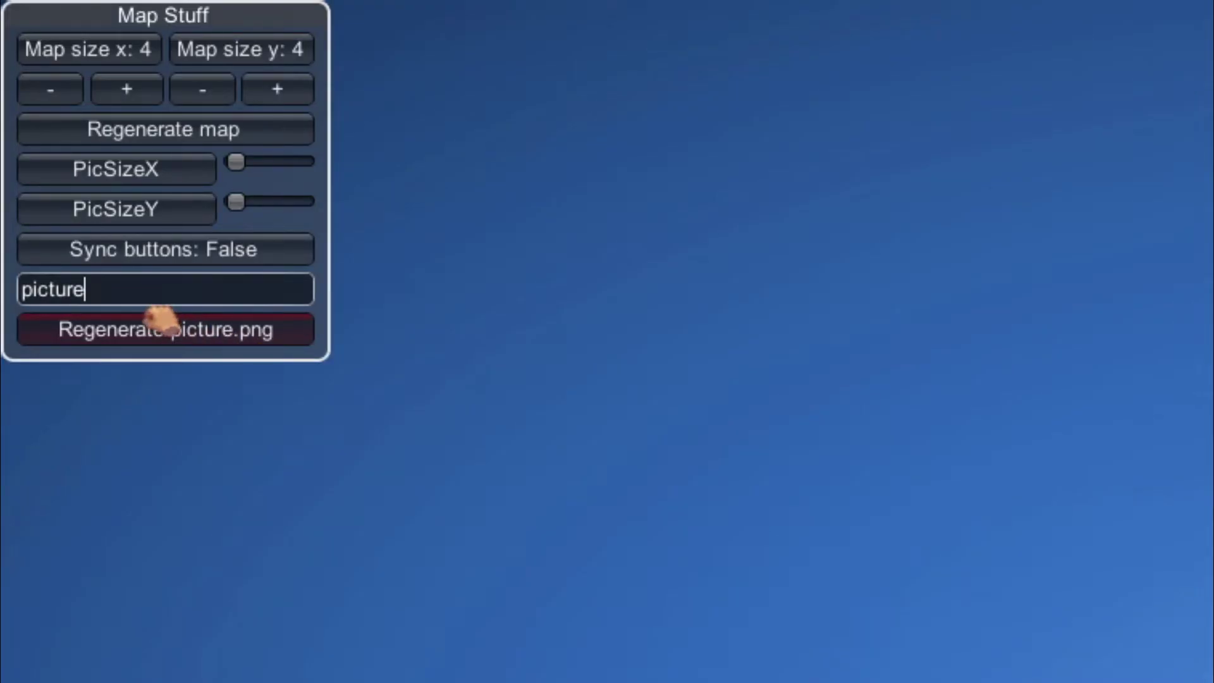
{"action": "key", "text": "BackSpace"}
{"action": "key", "text": "BackSpace"}
{"action": "key", "text": "BackSpace"}
{"action": "type", "text": "you"}
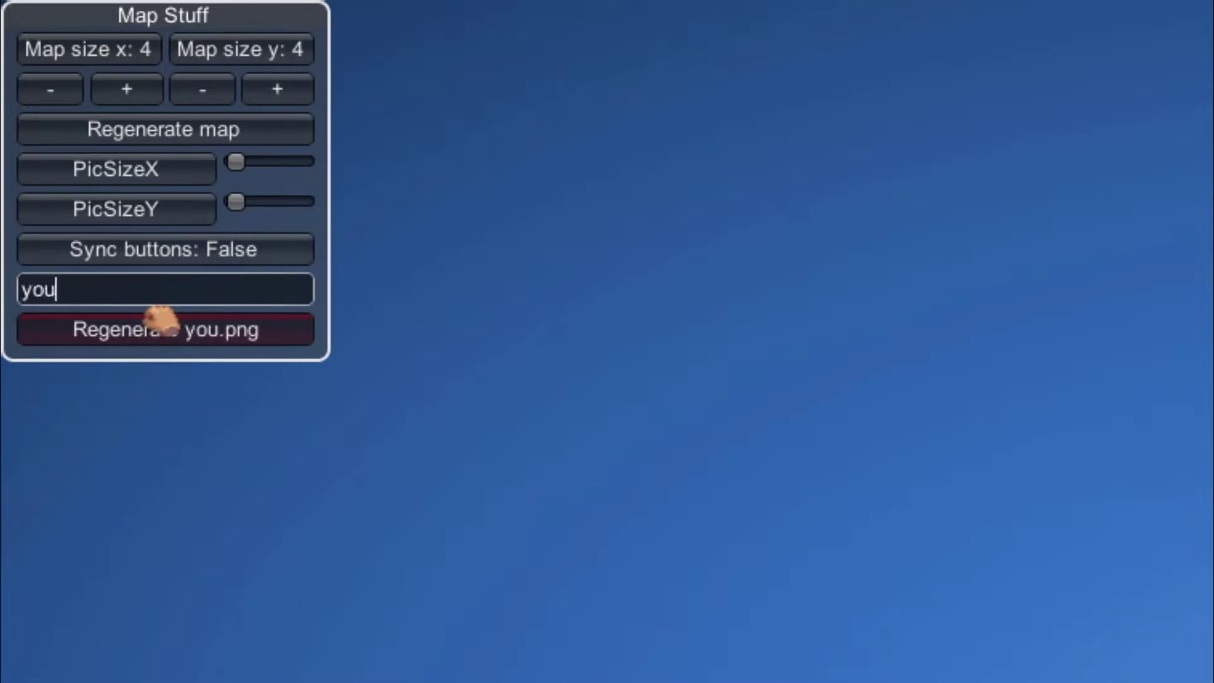
{"action": "type", "text": "tube"}
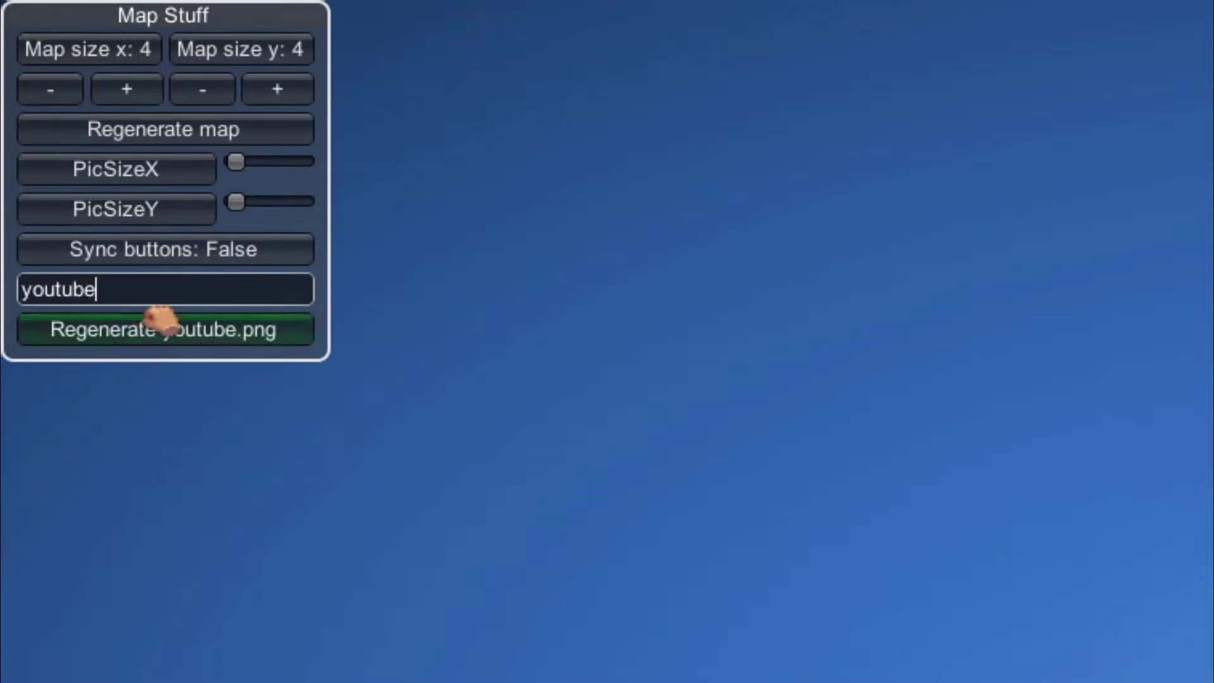
{"action": "left_click", "coordinate": [193, 341]}
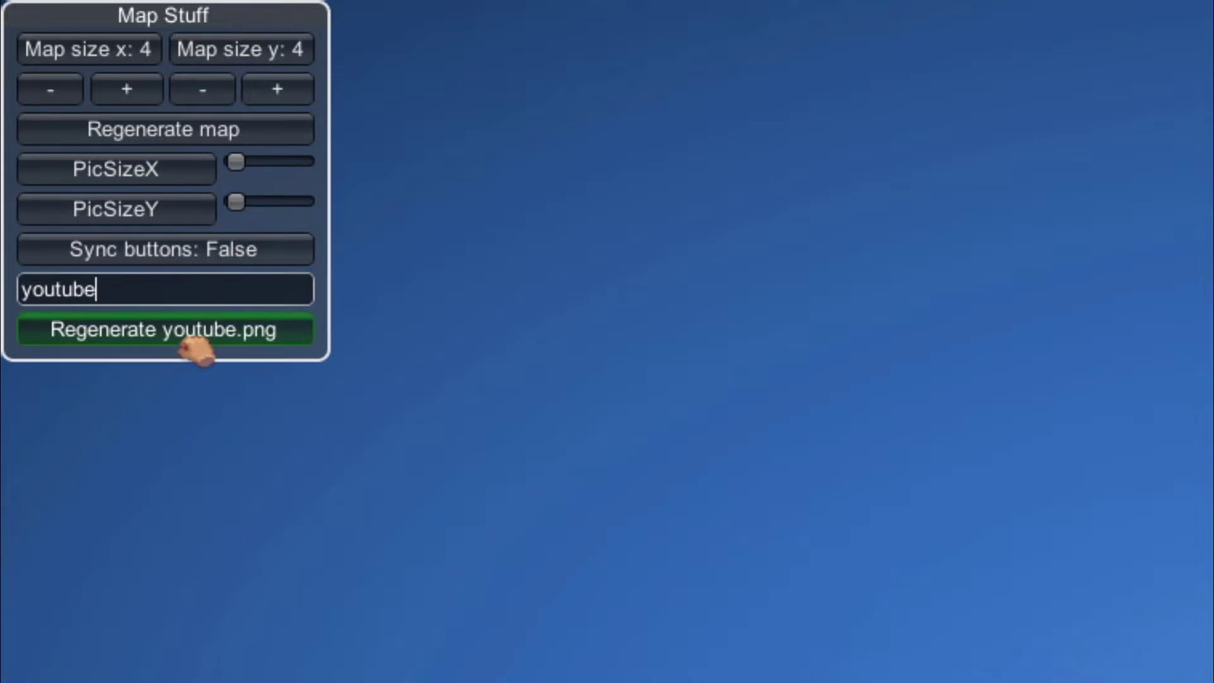
{"action": "left_click", "coordinate": [196, 347]}
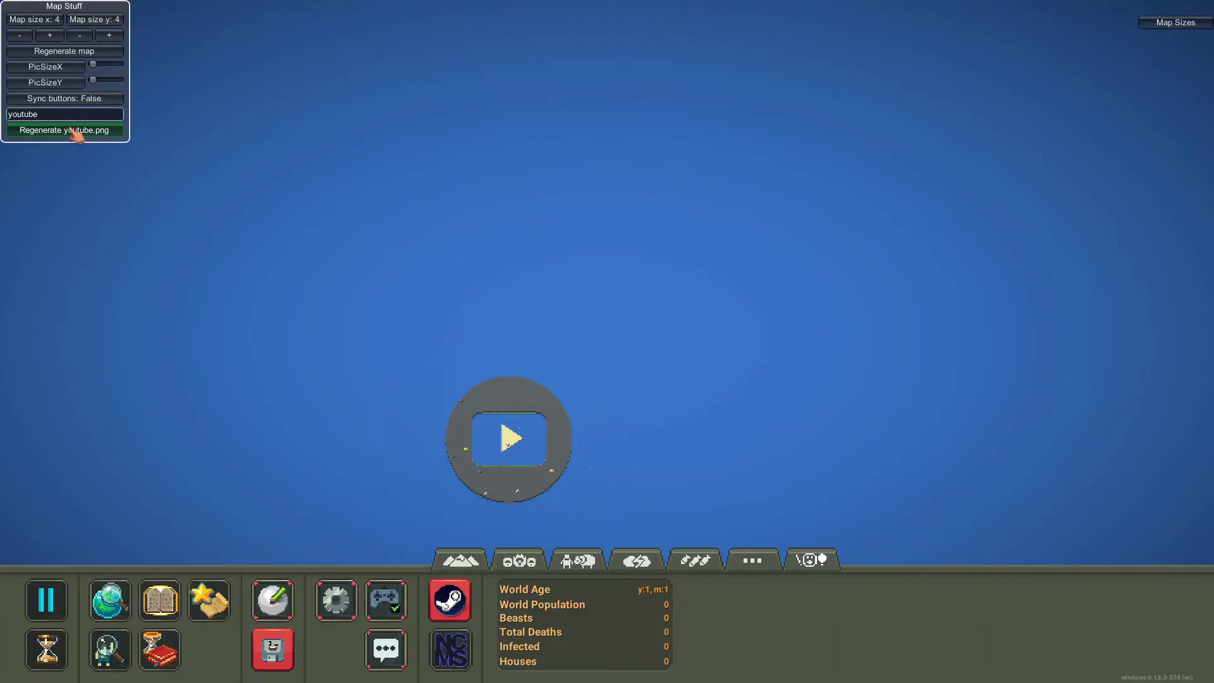
Zoom in and pan to inspect the YouTube-logo ring island.
{"action": "scroll", "coordinate": [620, 442], "scroll_direction": "up", "scroll_amount": 3}
{"action": "left_click_drag", "start_coordinate": [556, 466], "coordinate": [656, 230]}
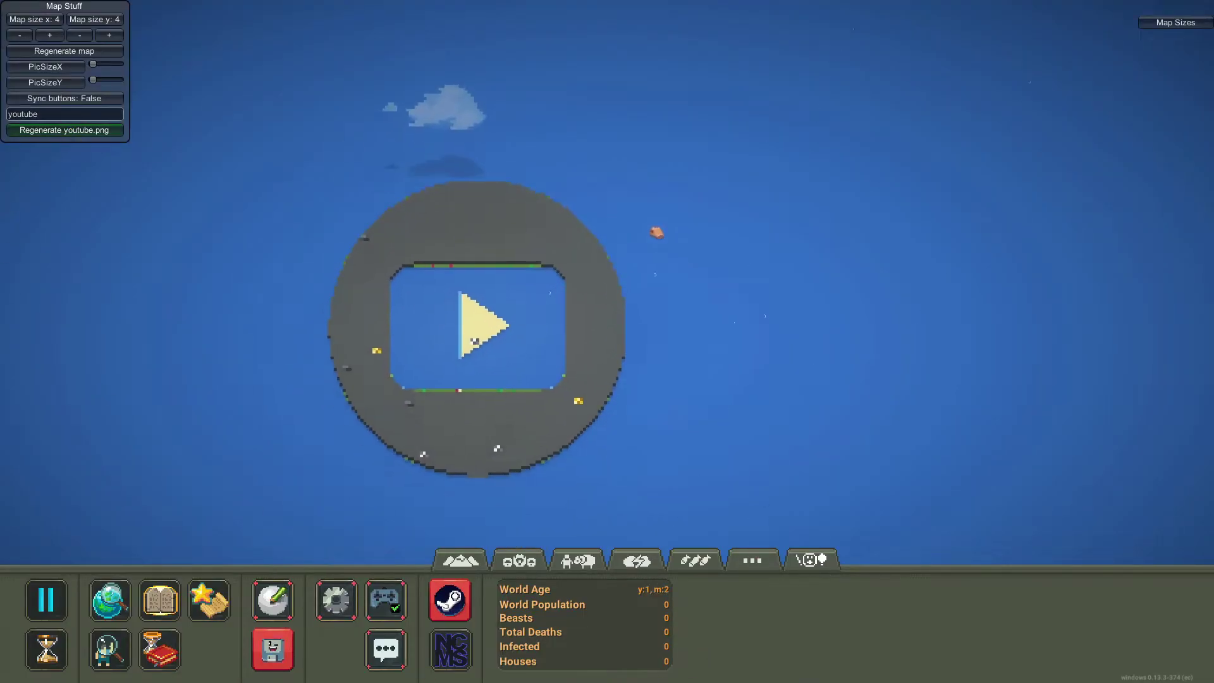
{"action": "scroll", "coordinate": [585, 302], "scroll_direction": "up", "scroll_amount": 2}
{"action": "scroll", "coordinate": [584, 303], "scroll_direction": "up", "scroll_amount": 2}
{"action": "left_click_drag", "start_coordinate": [556, 325], "coordinate": [603, 329]}
{"action": "scroll", "coordinate": [602, 328], "scroll_direction": "up", "scroll_amount": 4}
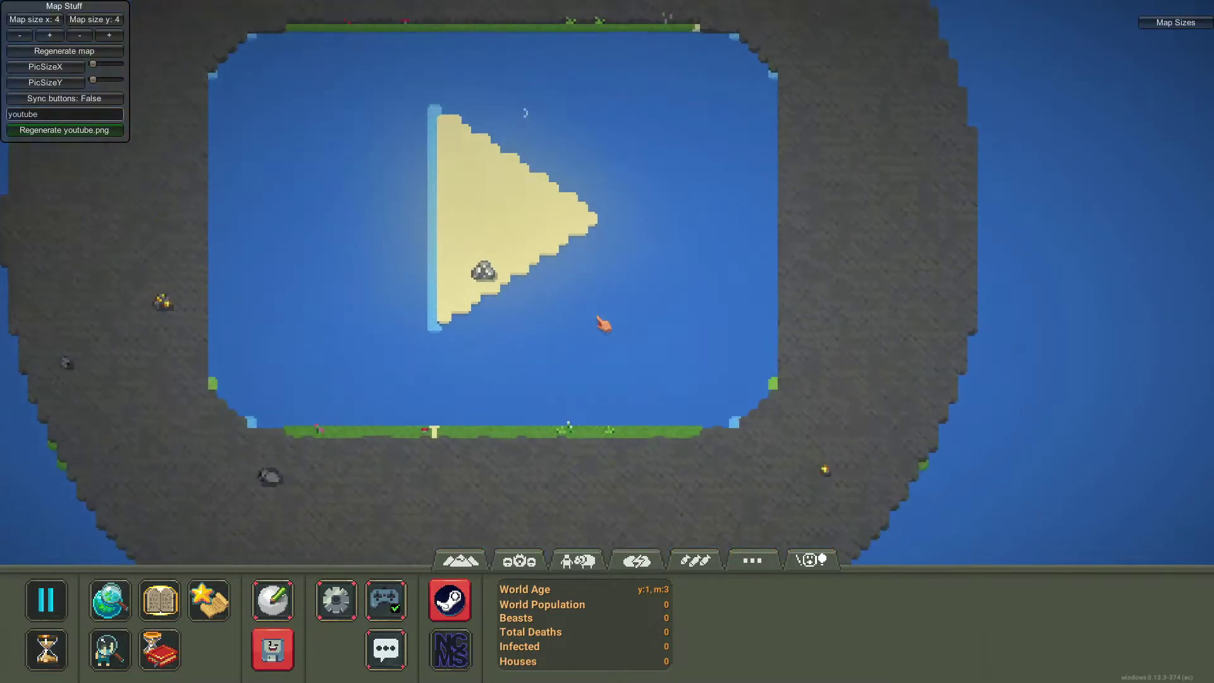
{"action": "scroll", "coordinate": [603, 324], "scroll_direction": "up", "scroll_amount": 1}
{"action": "scroll", "coordinate": [603, 324], "scroll_direction": "down", "scroll_amount": 6}
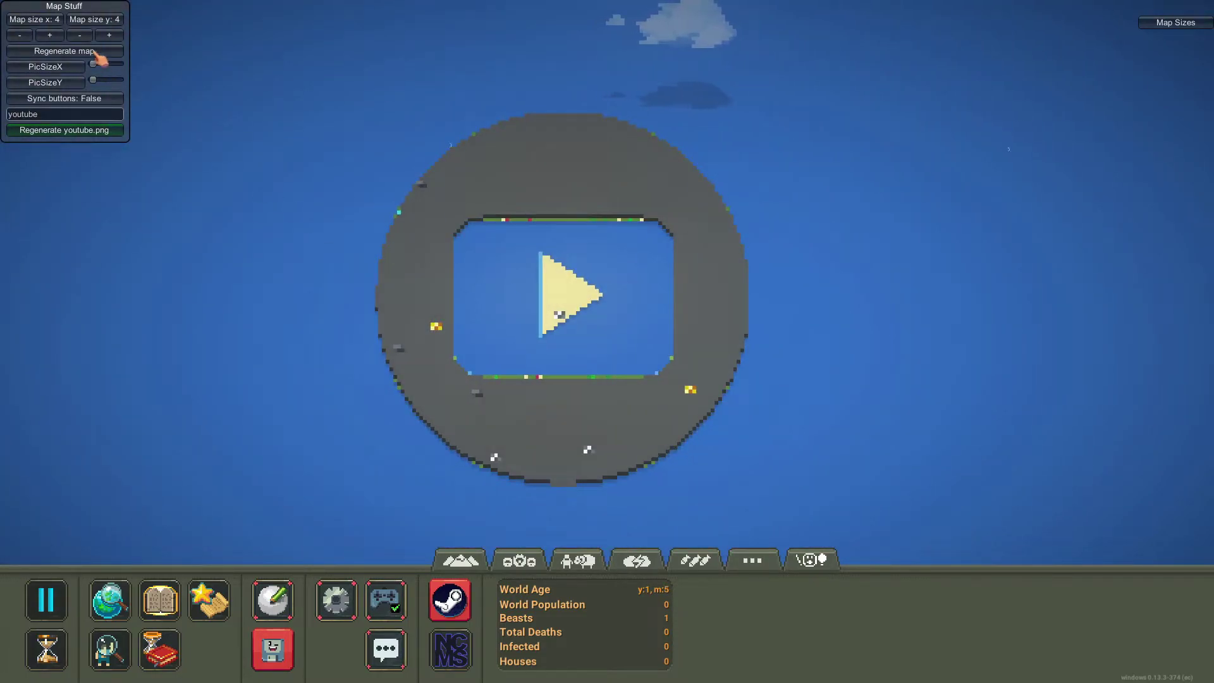
Set map size to 10×10, raise PicSizeX and PicSizeY, and regenerate from youtube.png.
{"action": "left_click", "coordinate": [62, 36]}
{"action": "left_click", "coordinate": [64, 36]}
{"action": "left_click", "coordinate": [65, 36]}
{"action": "left_click", "coordinate": [109, 35]}
{"action": "left_click", "coordinate": [109, 36]}
{"action": "left_click", "coordinate": [109, 35]}
{"action": "left_click", "coordinate": [109, 36]}
{"action": "left_click", "coordinate": [109, 36]}
{"action": "left_click", "coordinate": [271, 88]}
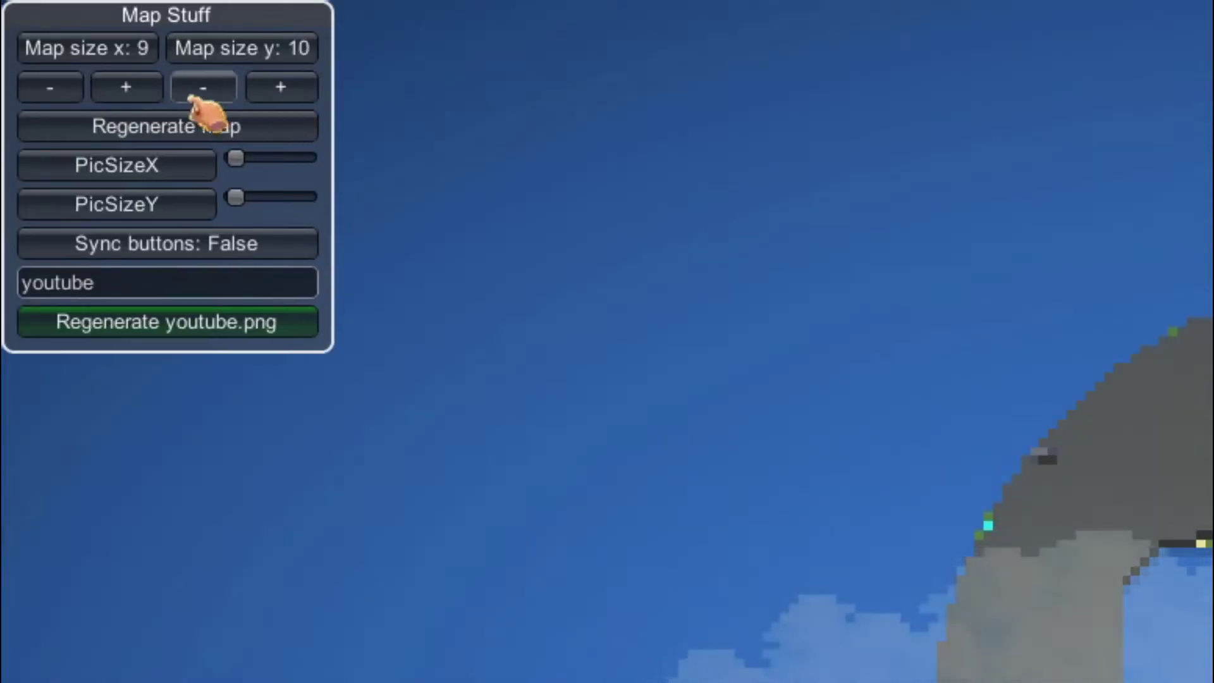
{"action": "left_click", "coordinate": [124, 89]}
{"action": "mouse_move", "coordinate": [239, 157]}
{"action": "left_mouse_down"}
{"action": "mouse_move", "coordinate": [258, 159]}
{"action": "mouse_move", "coordinate": [277, 217]}
{"action": "left_mouse_up"}
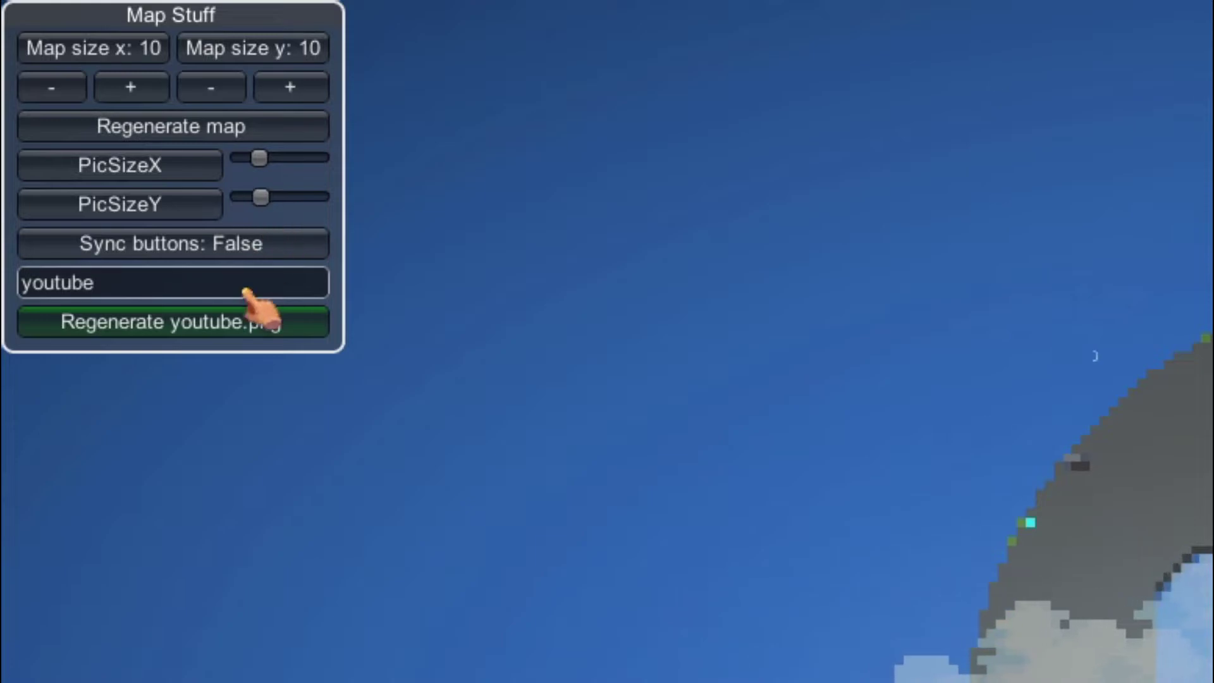
{"action": "left_click", "coordinate": [223, 320]}
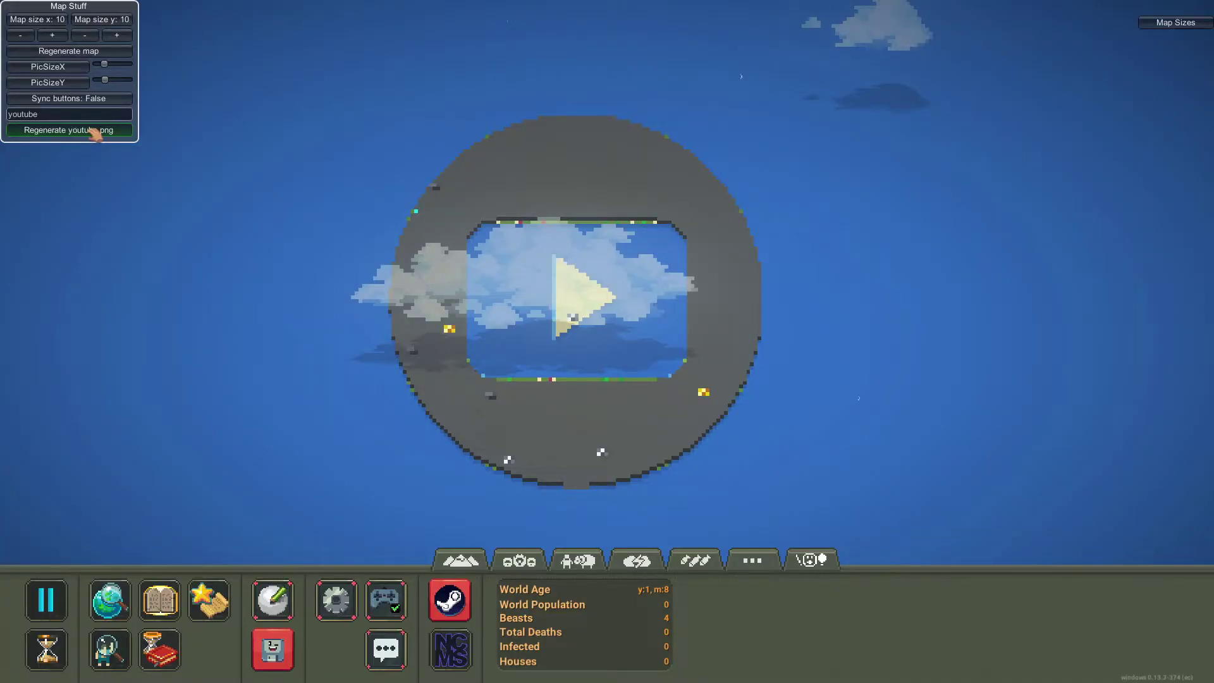
Regenerate the larger YouTube map, enlarge the picture size, and regenerate again.
{"action": "left_click", "coordinate": [95, 134]}
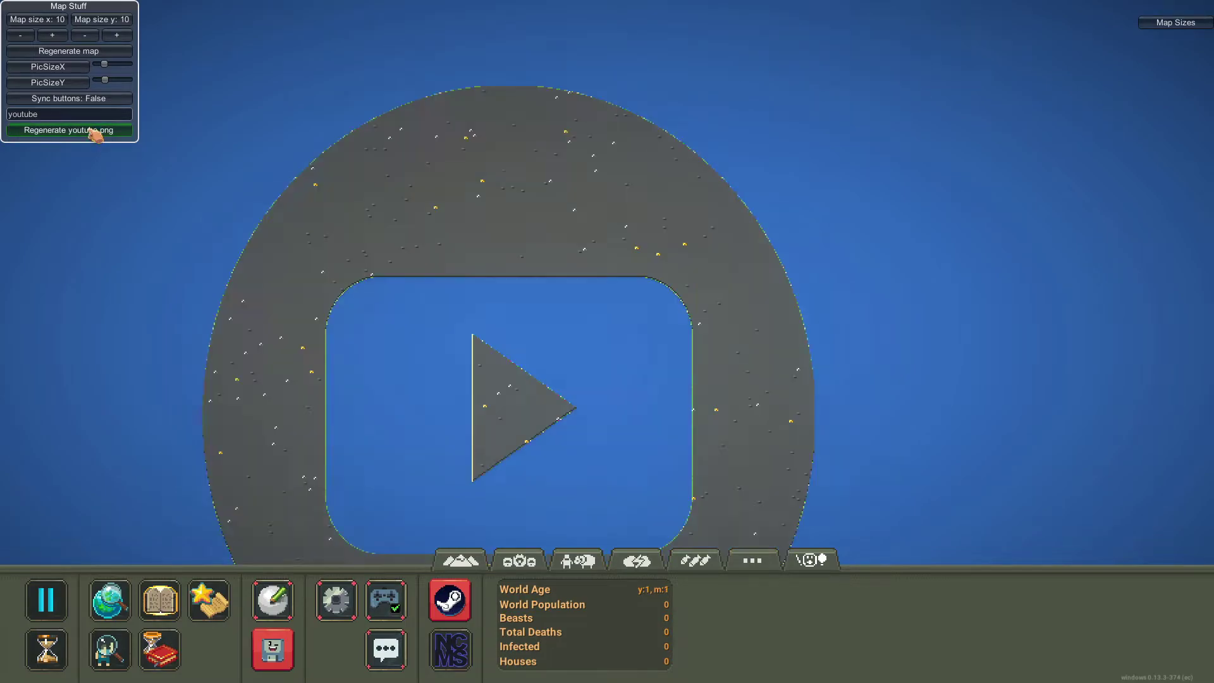
{"action": "scroll", "coordinate": [509, 268], "scroll_direction": "up", "scroll_amount": 5}
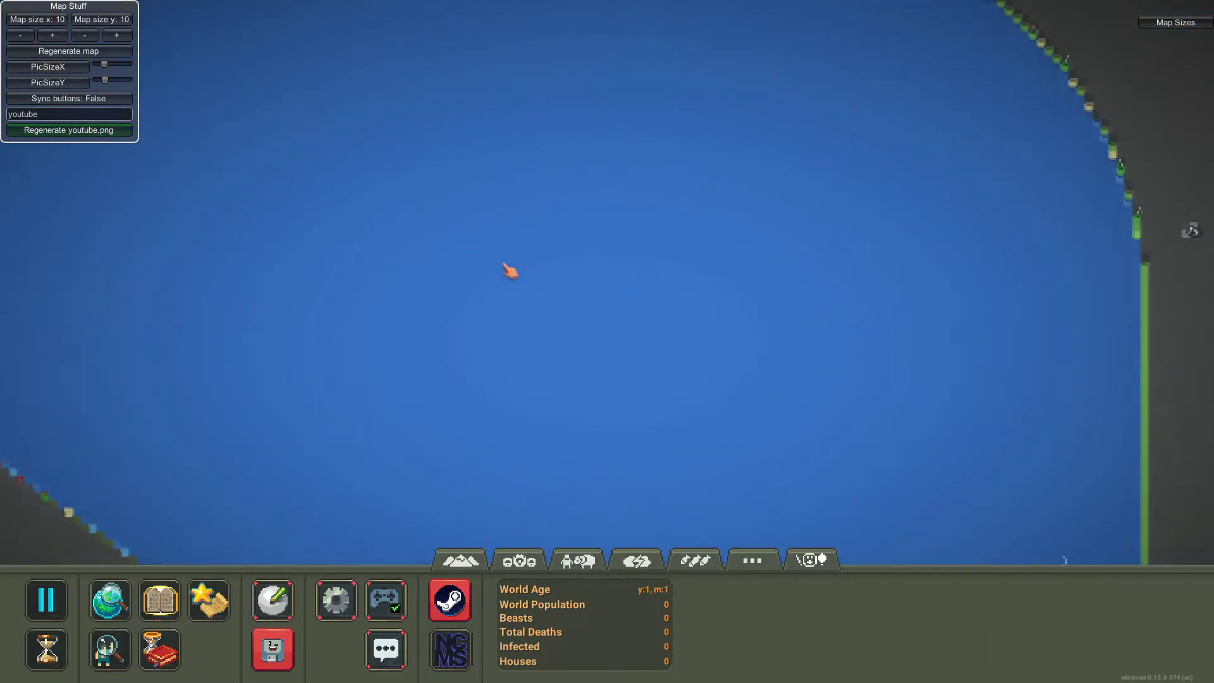
{"action": "scroll", "coordinate": [510, 268], "scroll_direction": "down", "scroll_amount": 3}
{"action": "scroll", "coordinate": [461, 422], "scroll_direction": "down", "scroll_amount": 5}
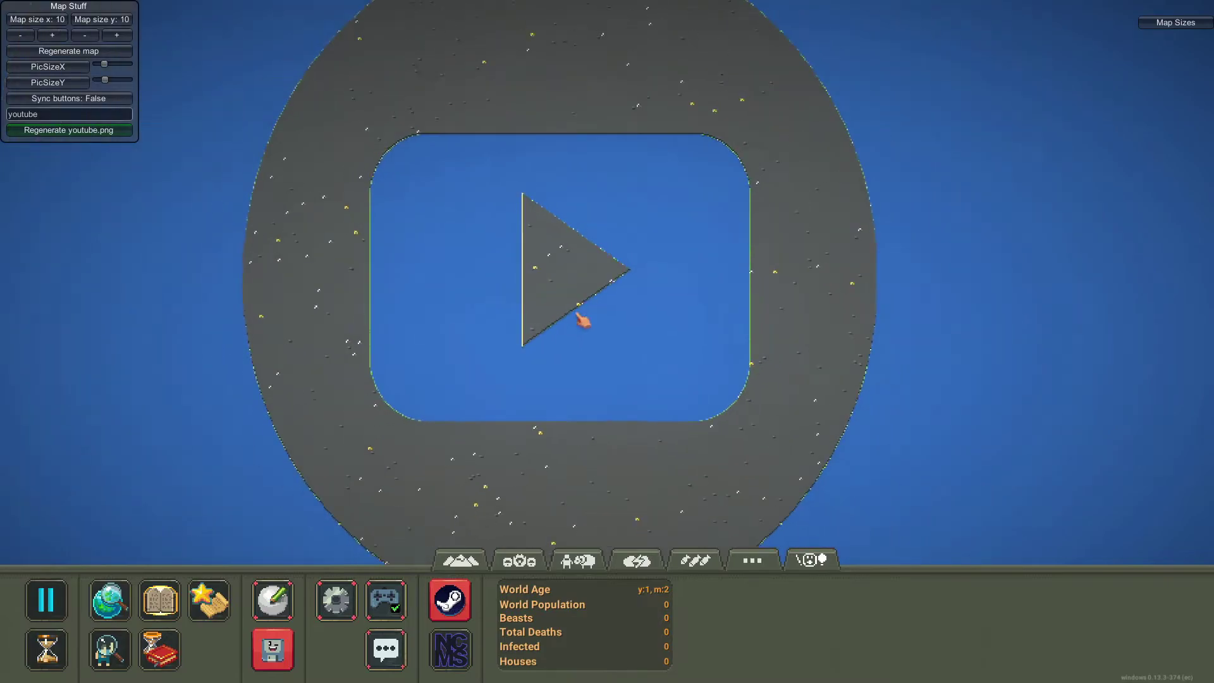
{"action": "scroll", "coordinate": [608, 253], "scroll_direction": "down", "scroll_amount": 1}
{"action": "scroll", "coordinate": [609, 253], "scroll_direction": "up", "scroll_amount": 3}
{"action": "left_click_drag", "start_coordinate": [104, 64], "coordinate": [114, 80]}
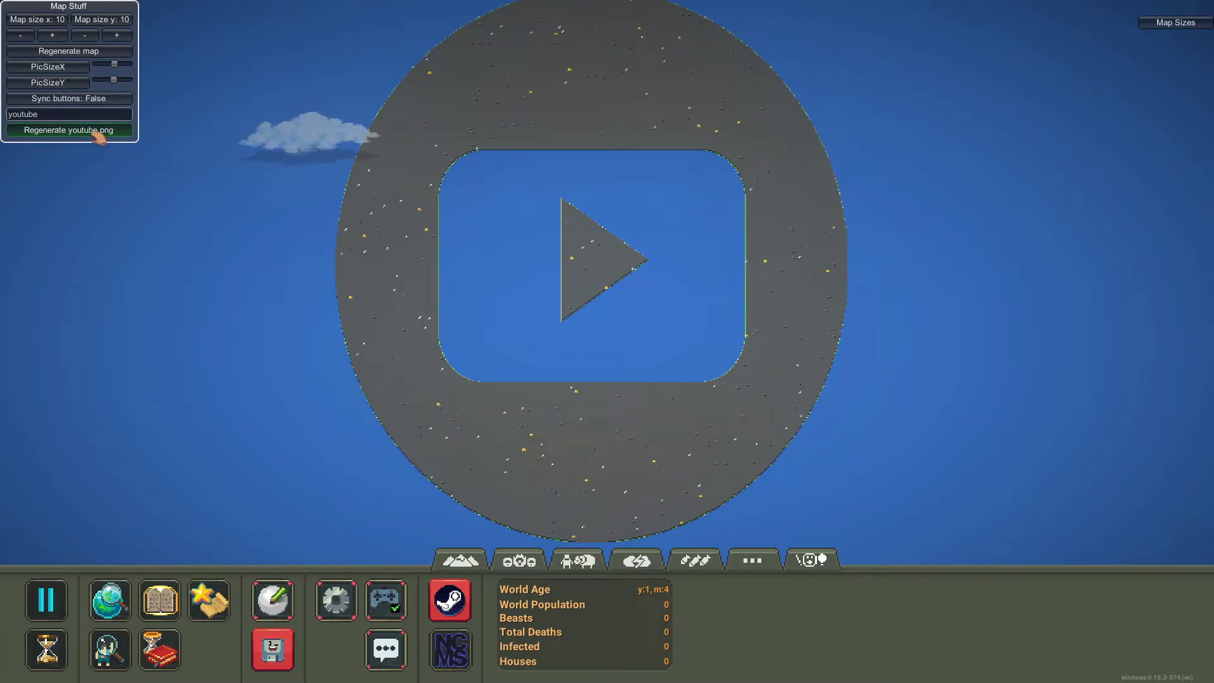
{"action": "left_click", "coordinate": [97, 132]}
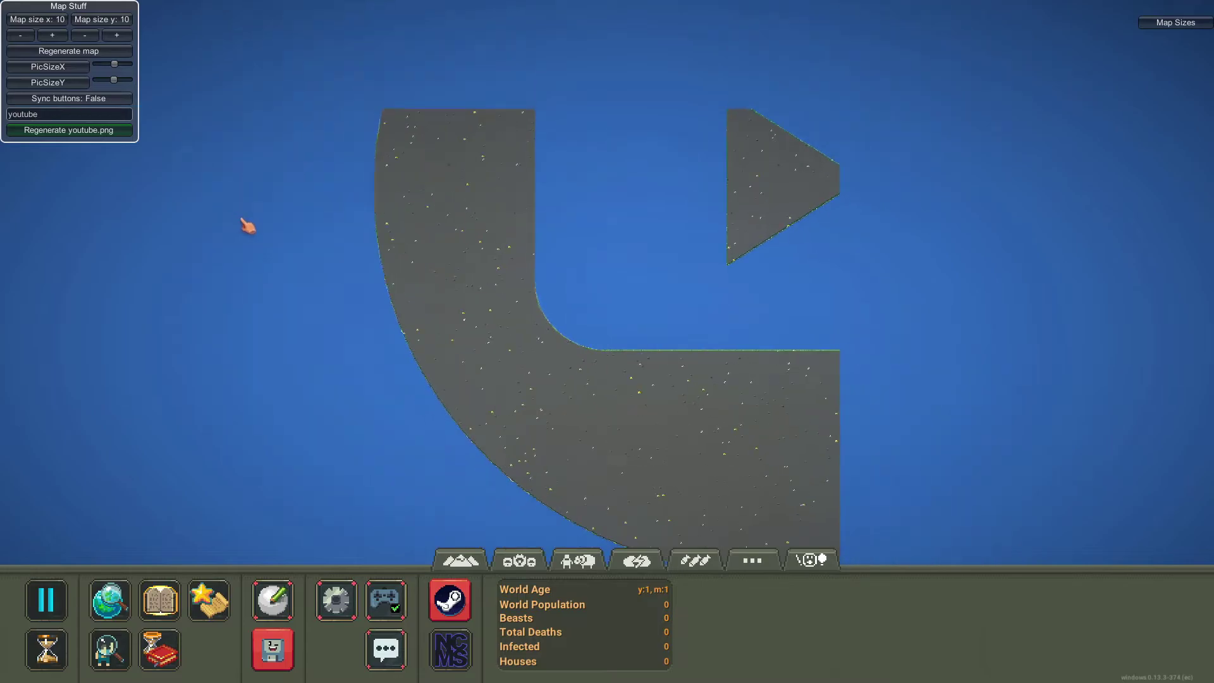
Reduce the picture width in two nudges and regenerate the YouTube map smaller.
{"action": "left_click_drag", "start_coordinate": [114, 64], "coordinate": [113, 91]}
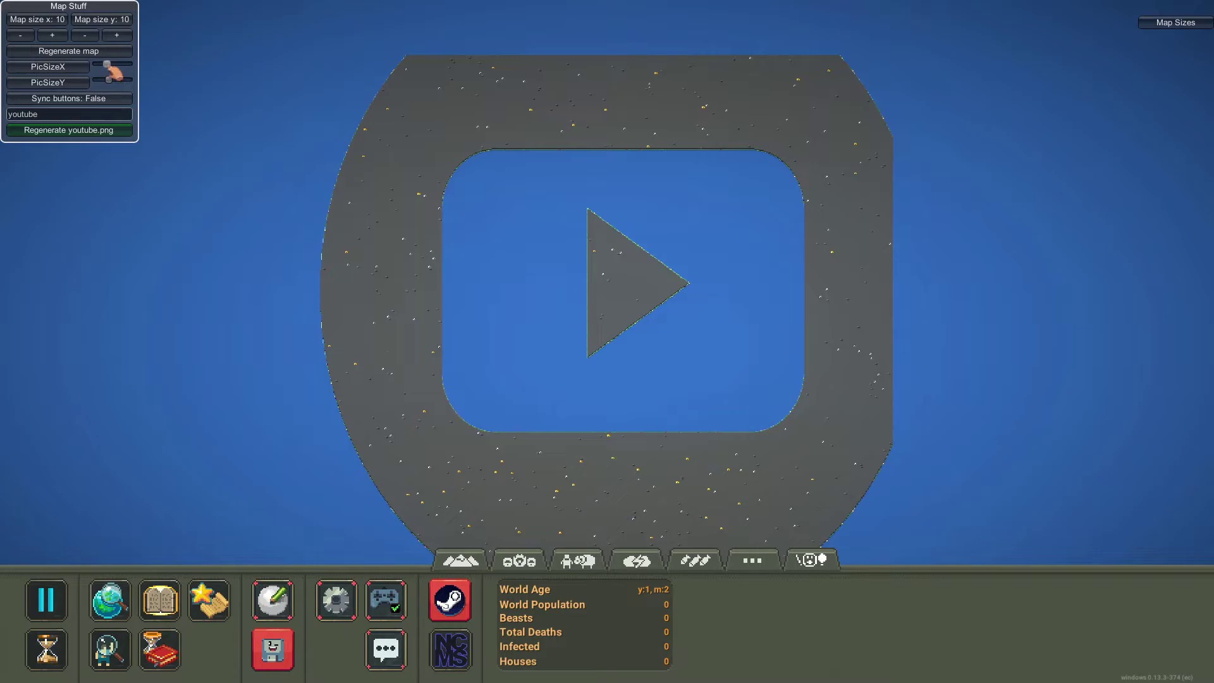
{"action": "left_click_drag", "start_coordinate": [109, 66], "coordinate": [110, 89]}
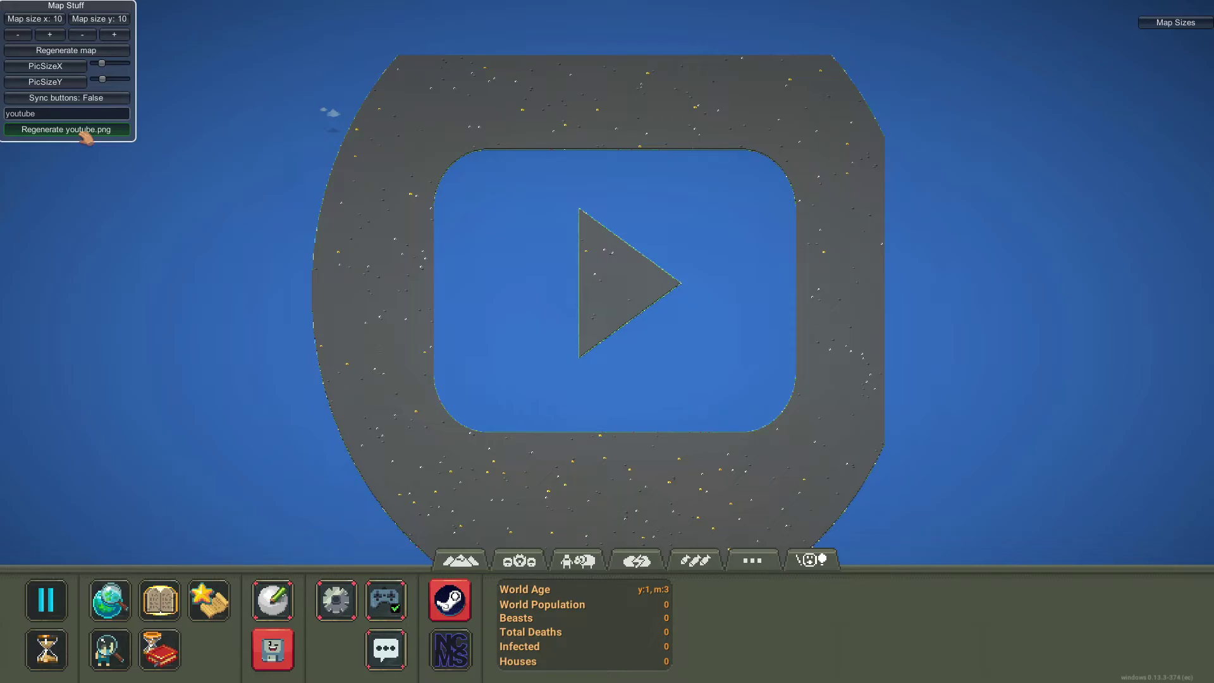
{"action": "left_click", "coordinate": [82, 134]}
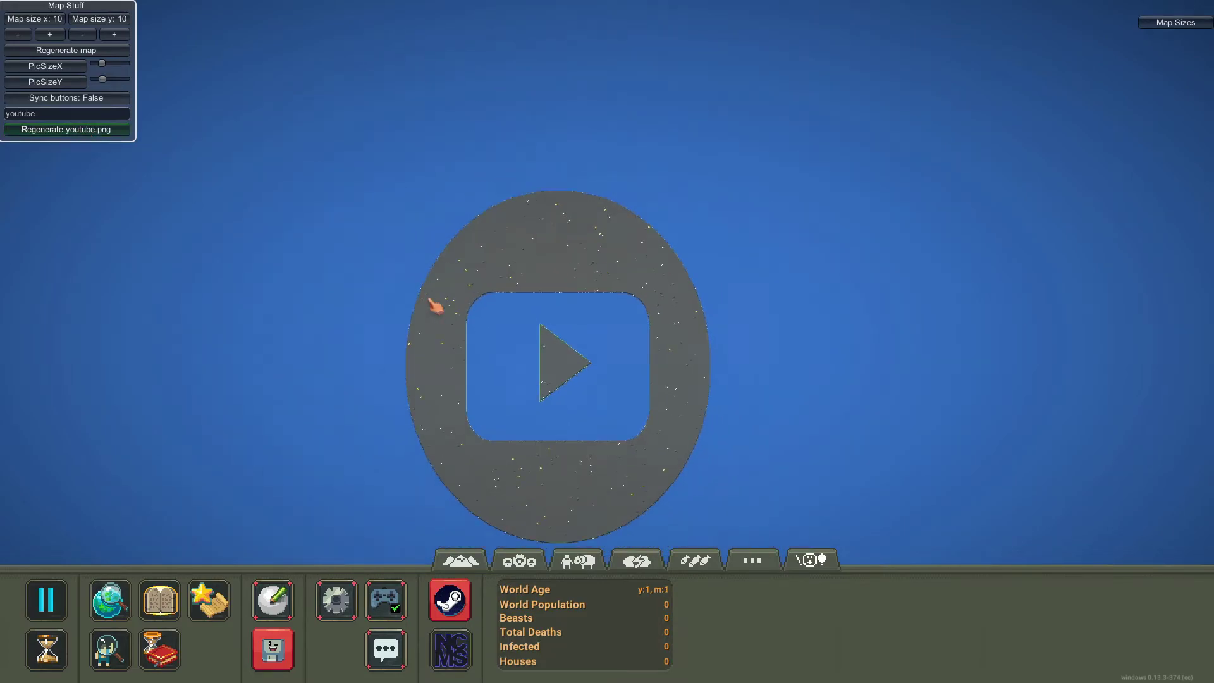
{"action": "scroll", "coordinate": [439, 302], "scroll_direction": "down", "scroll_amount": 5}
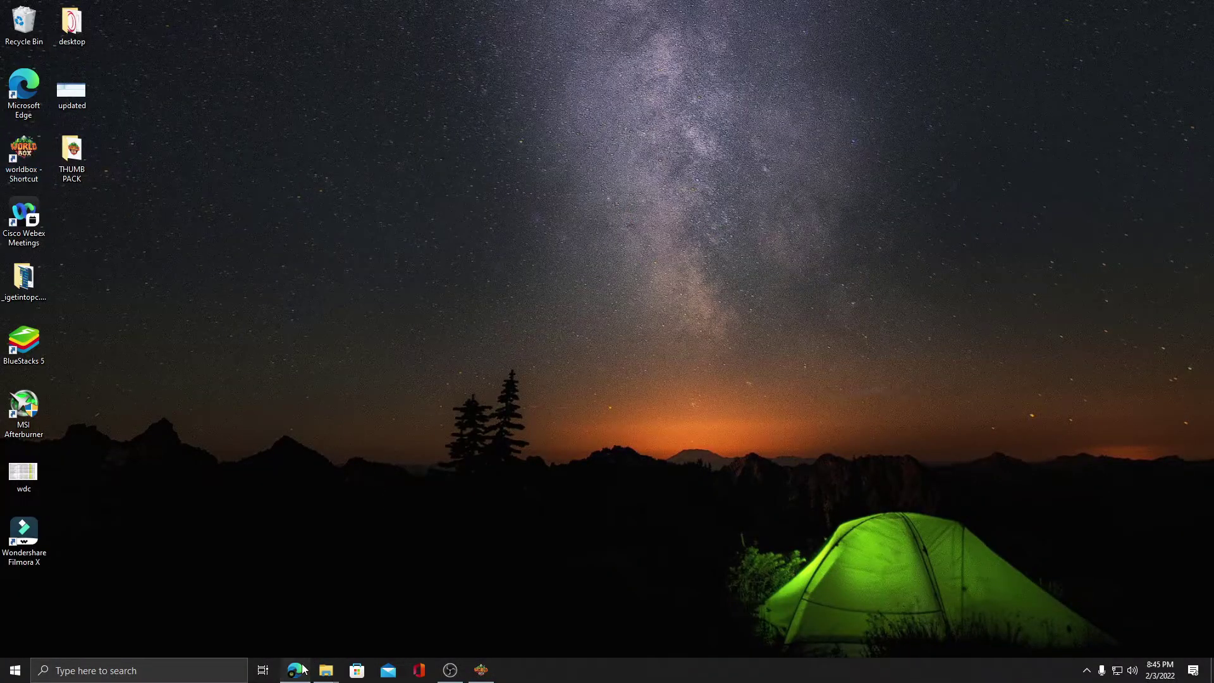
{"action": "left_click", "coordinate": [294, 670]}
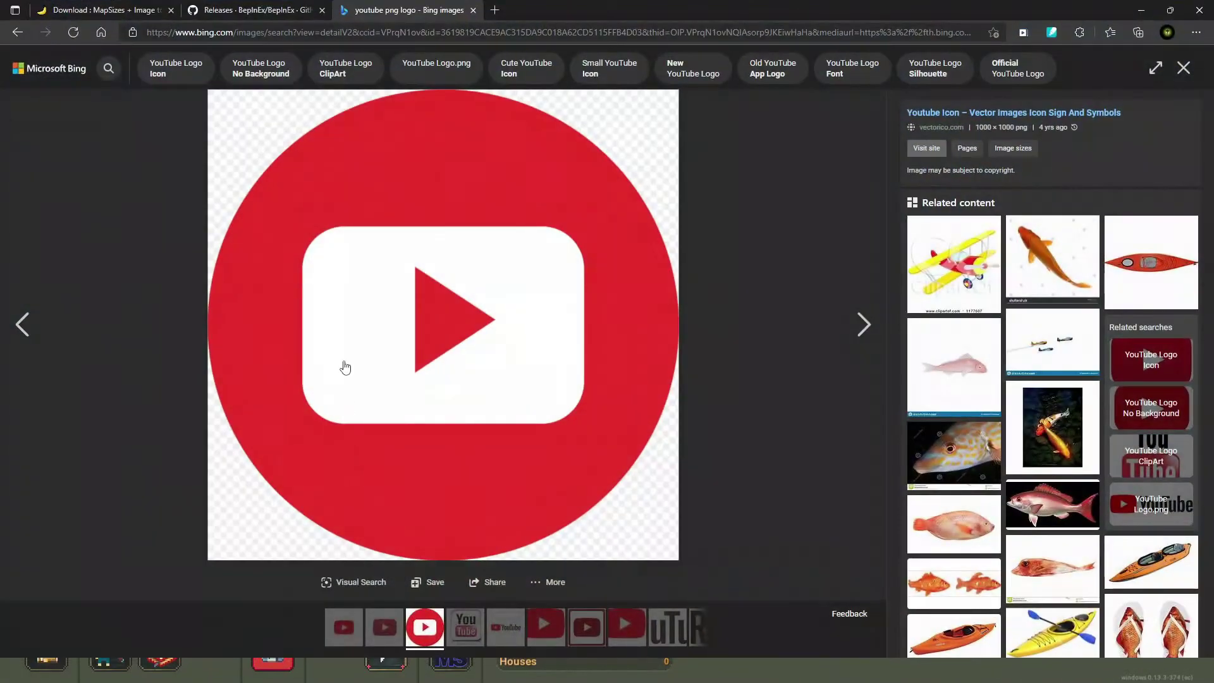
Regenerate from starbucks.png, narrow the picture width slightly, and regenerate again.
{"action": "left_click", "coordinate": [9, 36]}
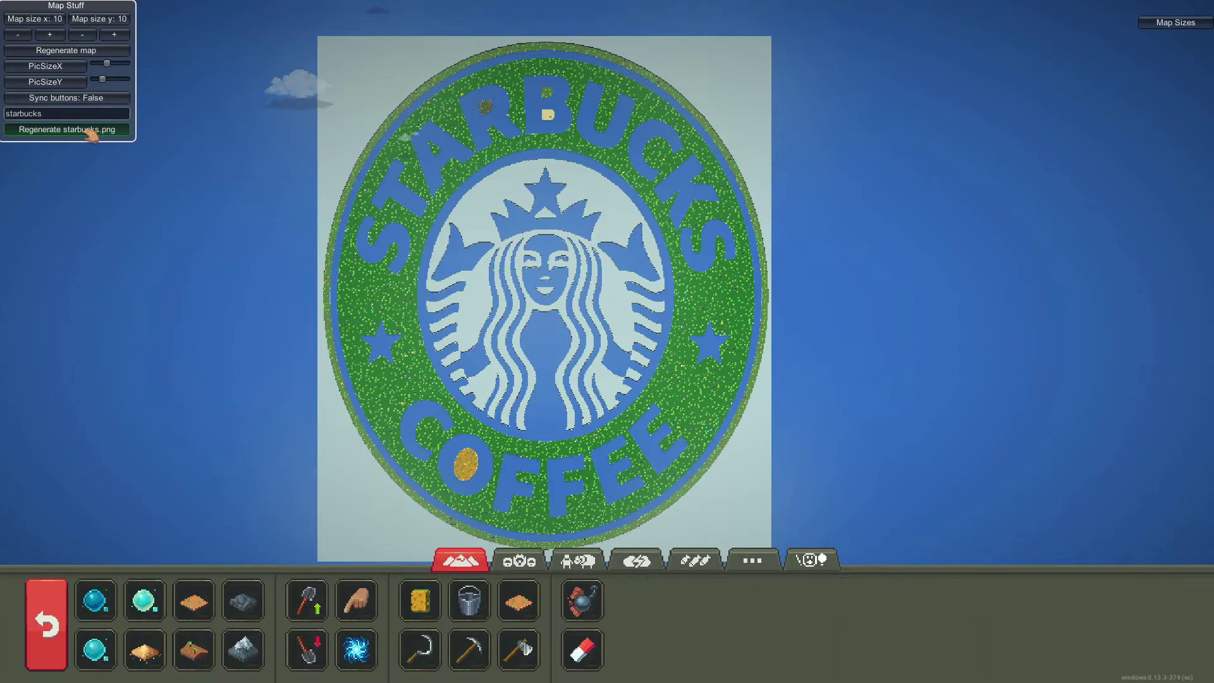
{"action": "left_click", "coordinate": [90, 132]}
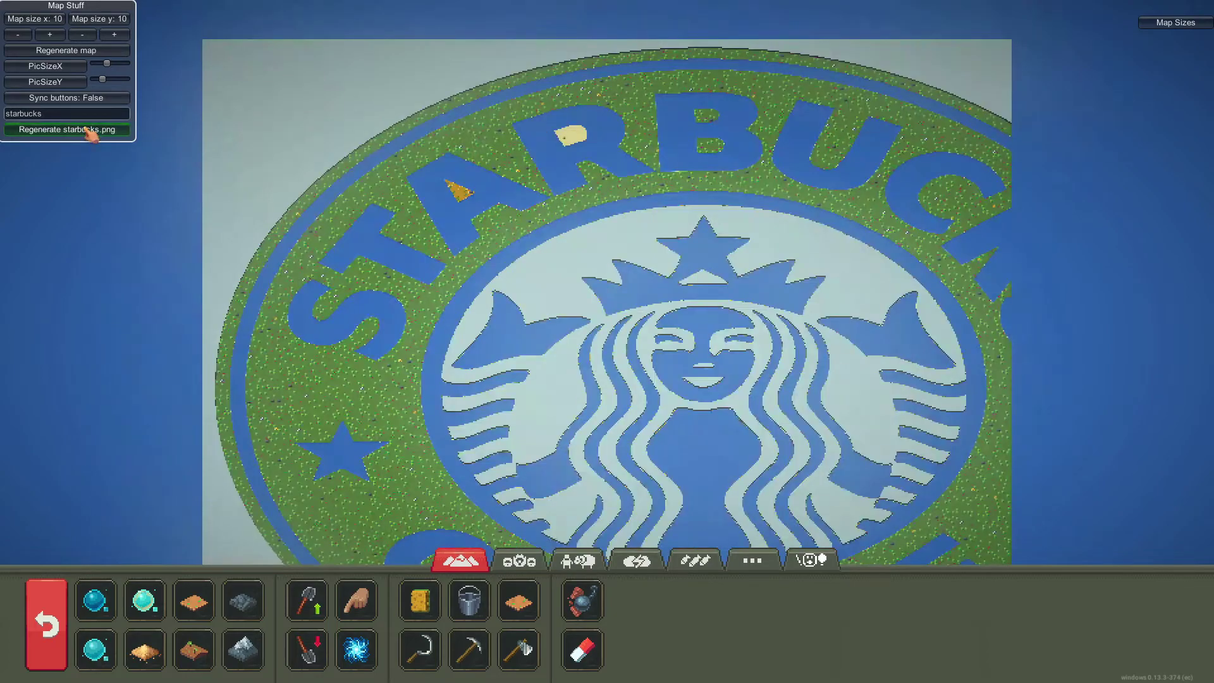
{"action": "left_click_drag", "start_coordinate": [106, 64], "coordinate": [103, 64]}
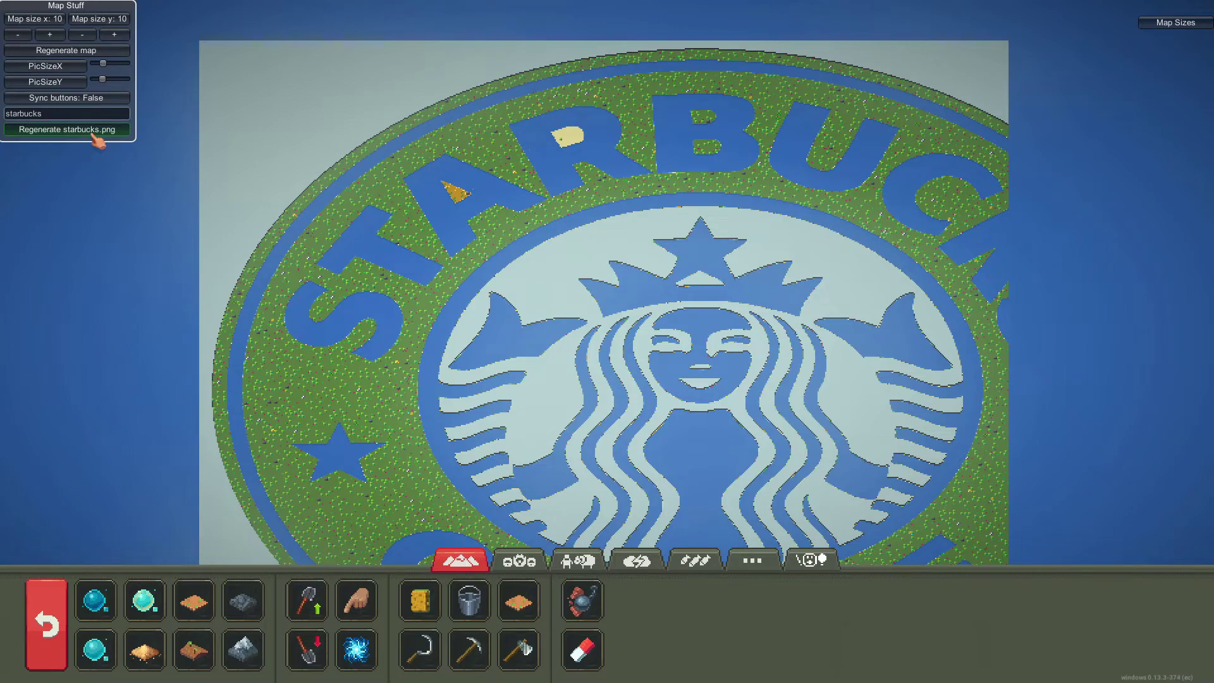
{"action": "left_click", "coordinate": [94, 134]}
Zoom and pan to centre the whole Starbucks Coffee logo island in view.
{"action": "scroll", "coordinate": [456, 257], "scroll_direction": "down", "scroll_amount": 3}
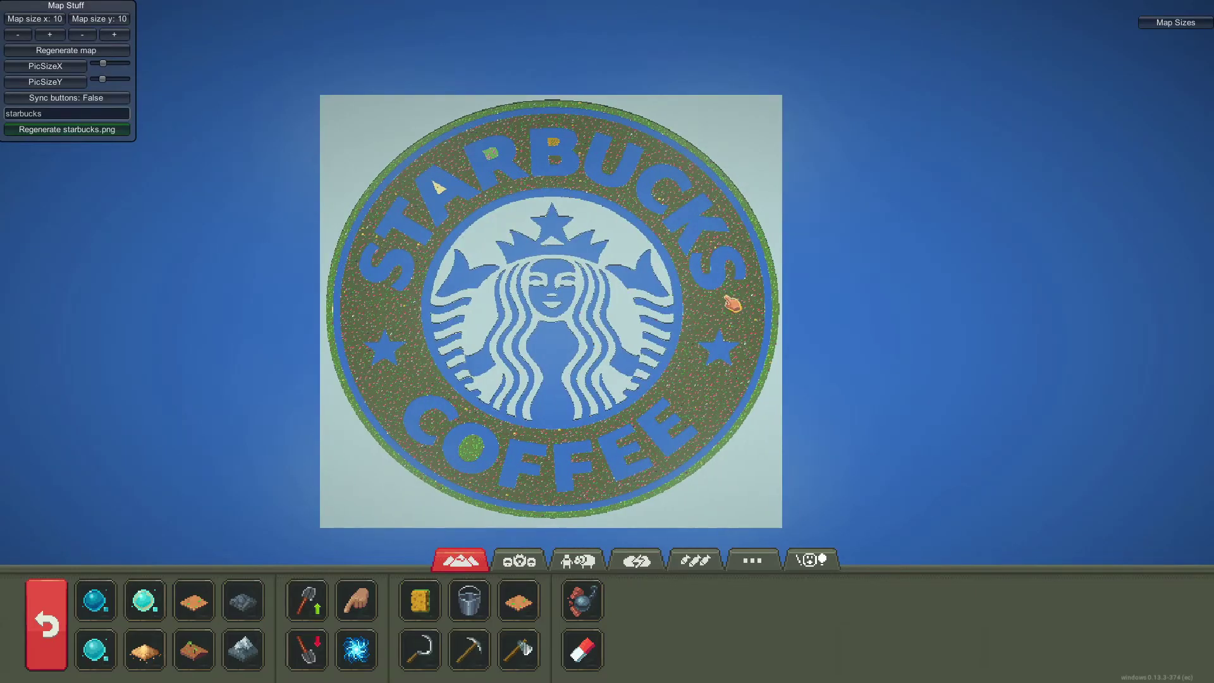
{"action": "scroll", "coordinate": [731, 303], "scroll_direction": "up", "scroll_amount": 5}
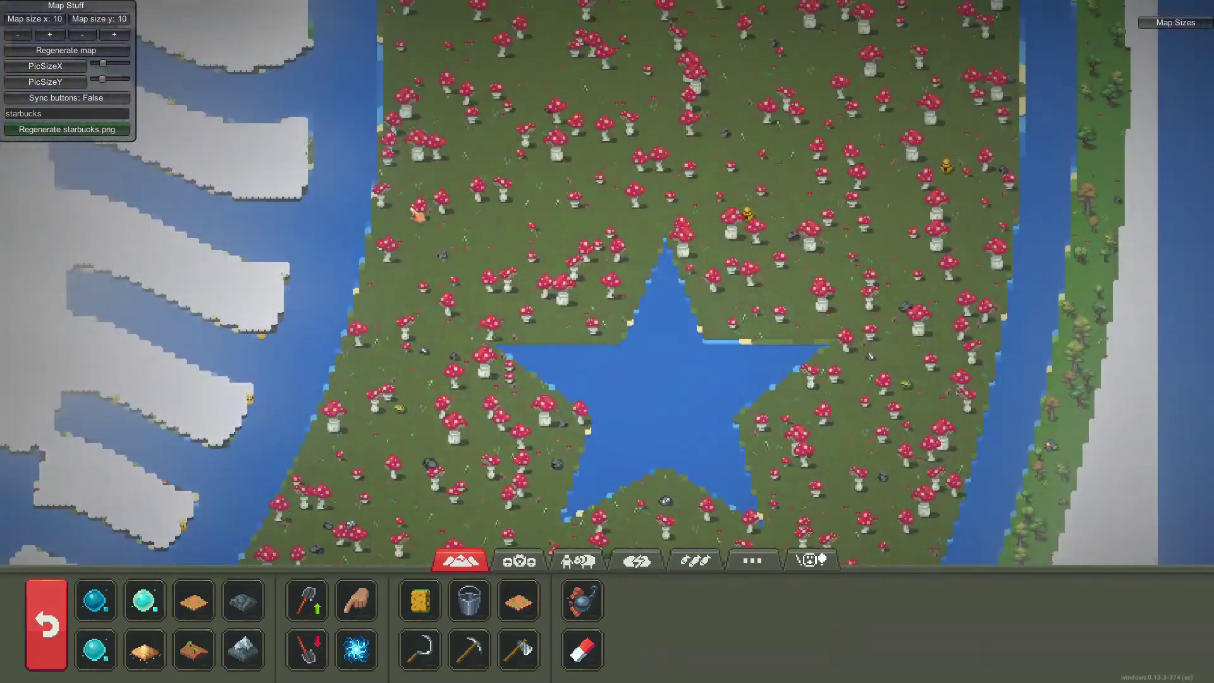
{"action": "scroll", "coordinate": [419, 212], "scroll_direction": "down", "scroll_amount": 3}
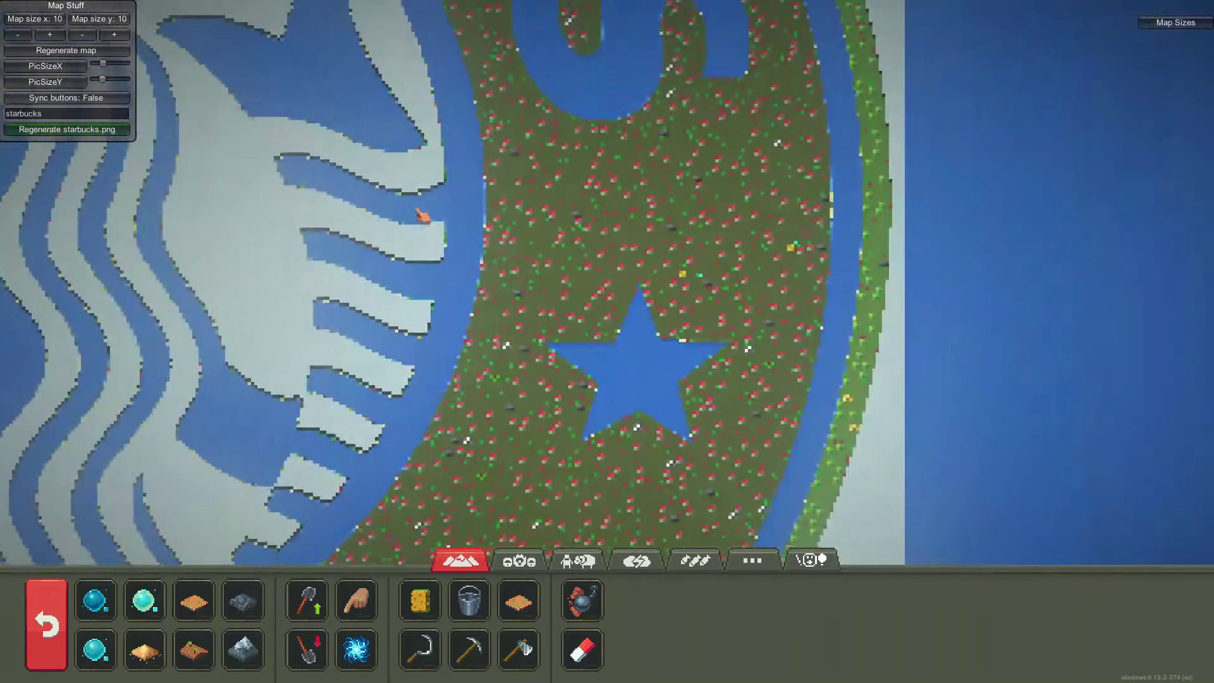
{"action": "scroll", "coordinate": [593, 187], "scroll_direction": "up", "scroll_amount": 3}
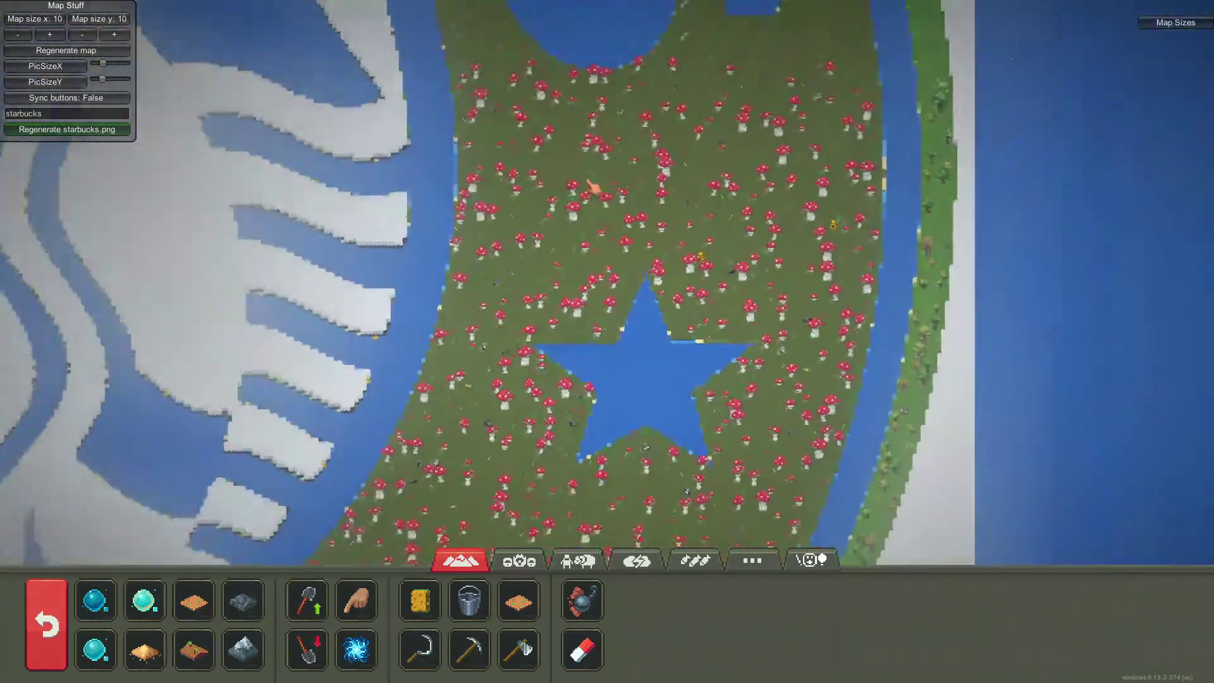
{"action": "scroll", "coordinate": [591, 190], "scroll_direction": "down", "scroll_amount": 5}
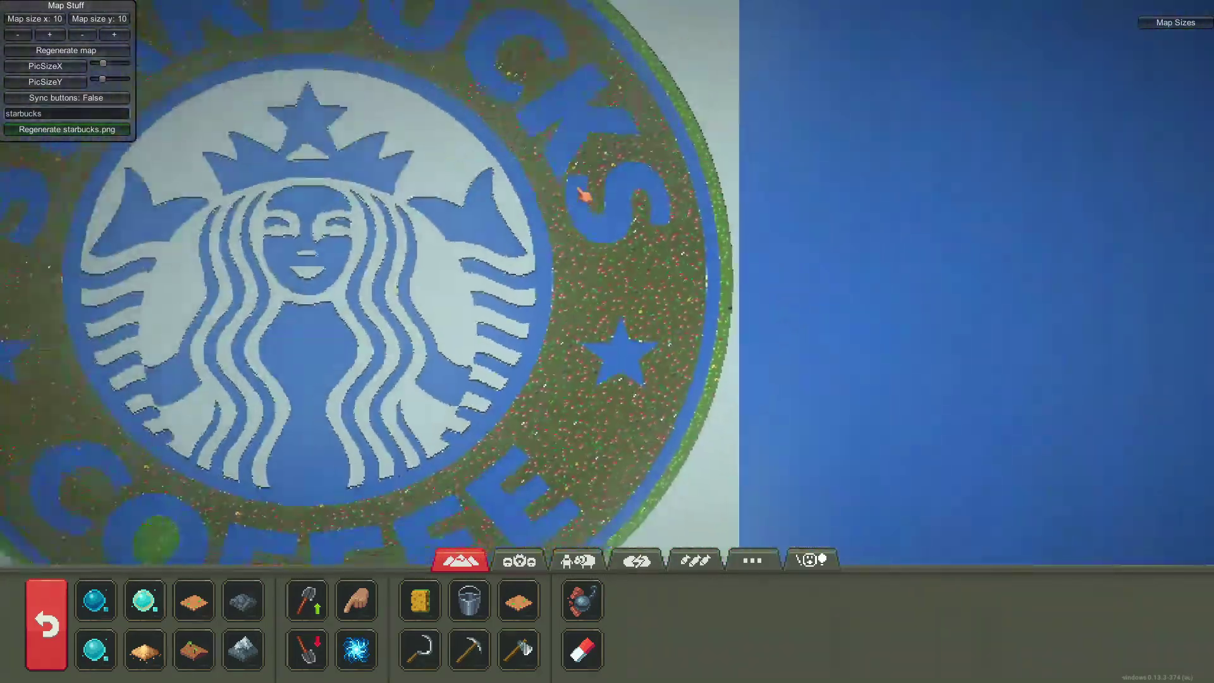
{"action": "left_click_drag", "start_coordinate": [406, 271], "coordinate": [571, 239]}
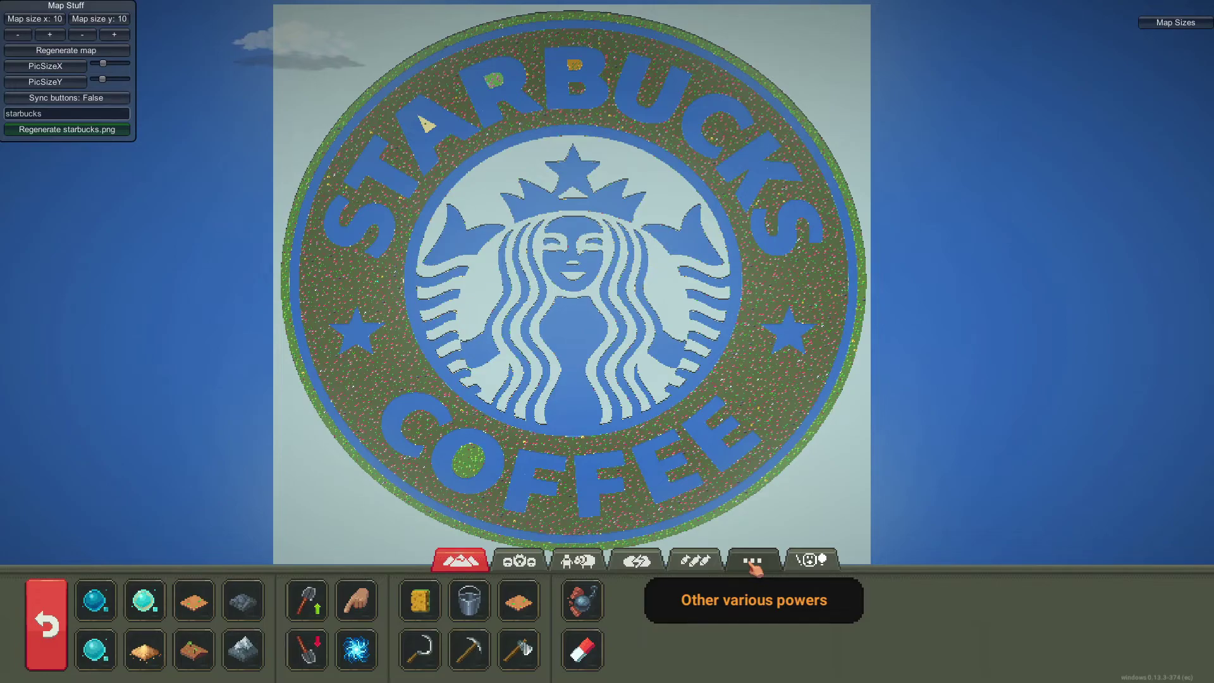
Save the Starbucks world into an empty slot under Your Worlds.
{"action": "left_click", "coordinate": [752, 560]}
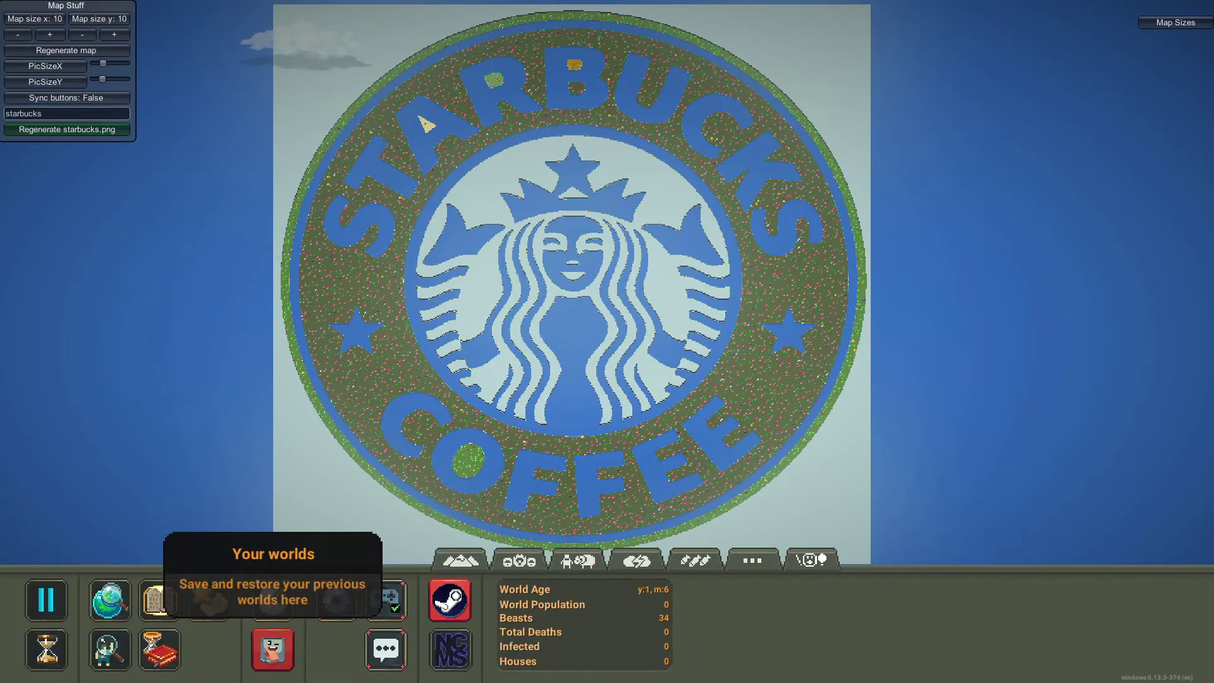
{"action": "left_click", "coordinate": [156, 599]}
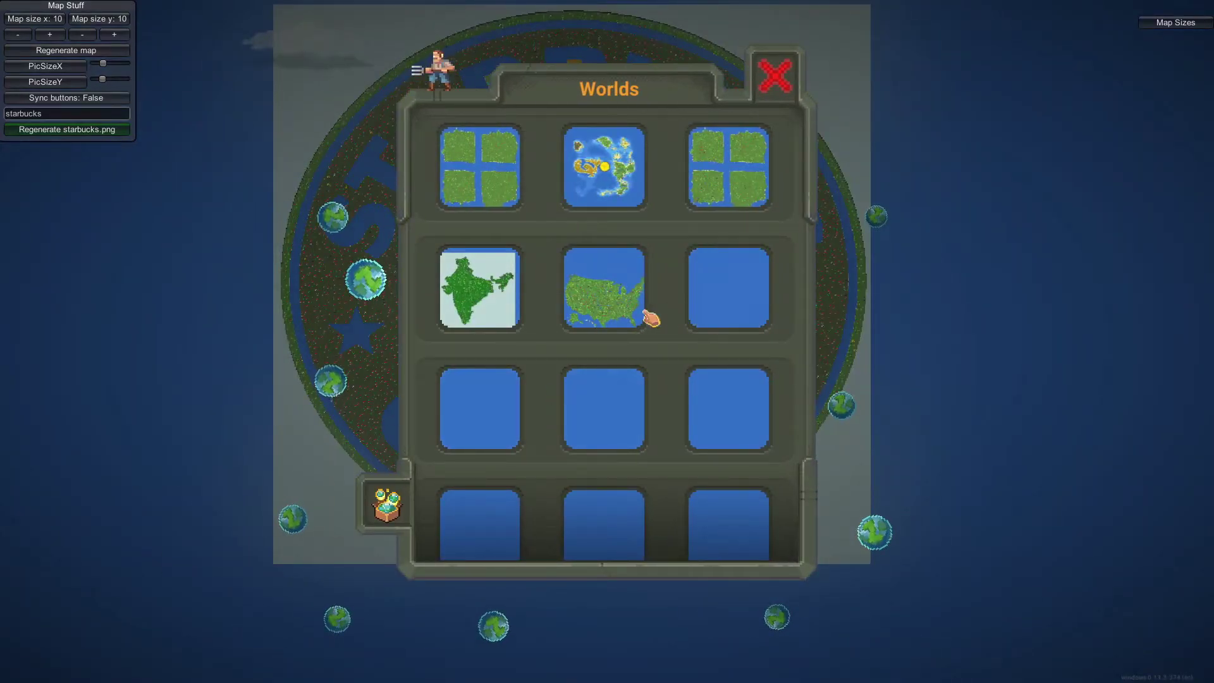
{"action": "left_click", "coordinate": [539, 523]}
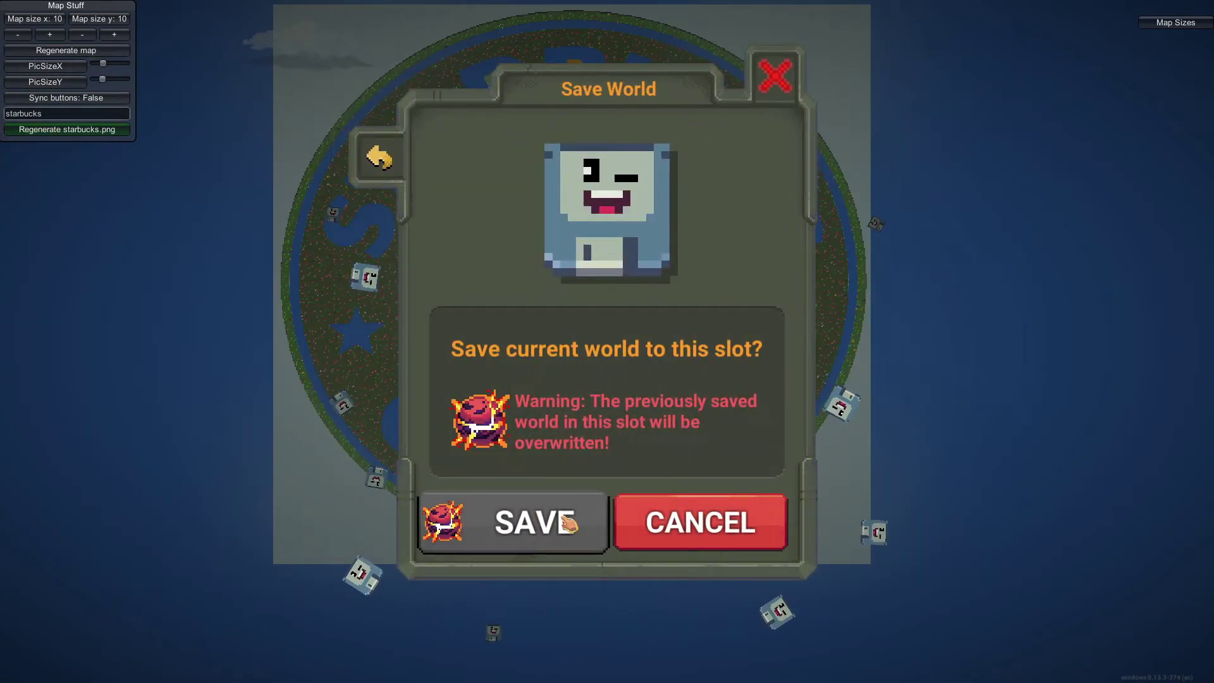
{"action": "left_click", "coordinate": [566, 522]}
Load the saved USA world from Your Worlds.
{"action": "left_click", "coordinate": [157, 599]}
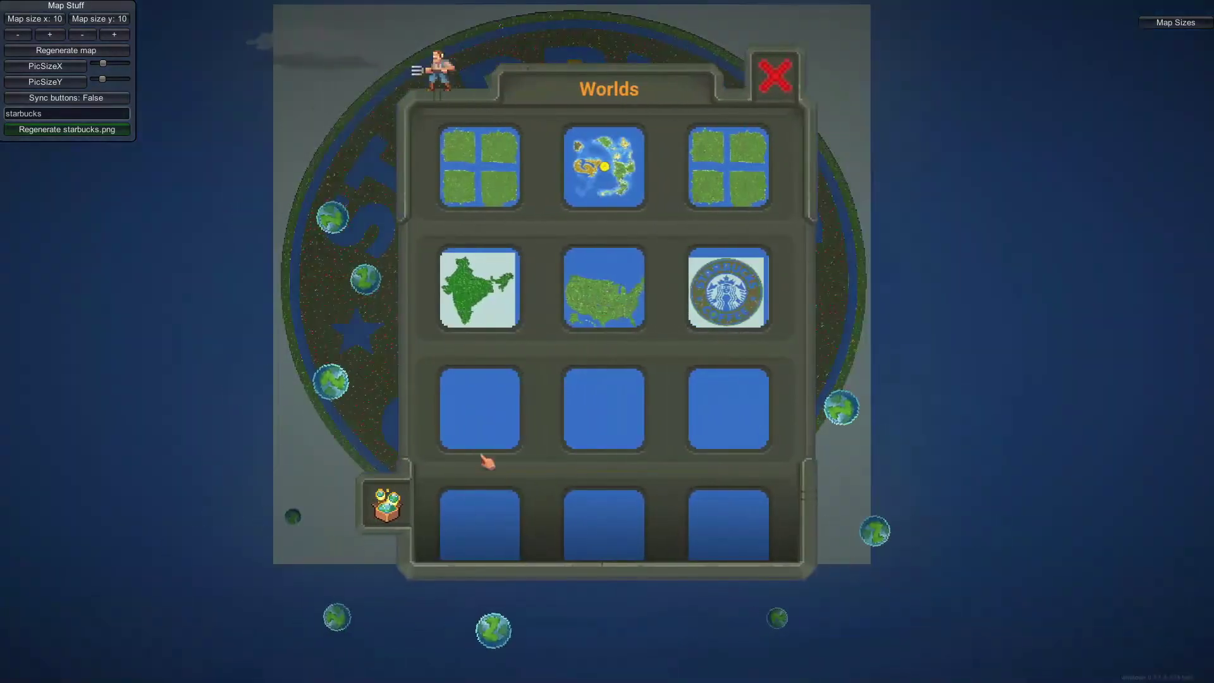
{"action": "left_click", "coordinate": [602, 304]}
{"action": "left_click", "coordinate": [550, 541]}
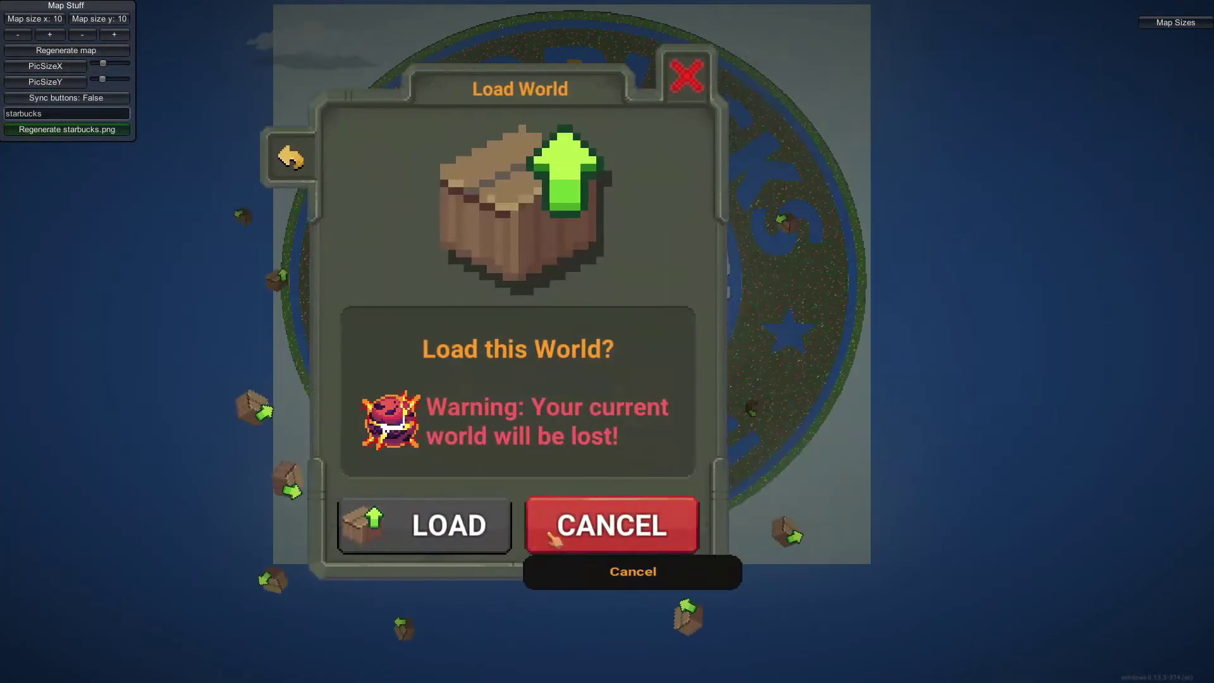
{"action": "left_click", "coordinate": [561, 524]}
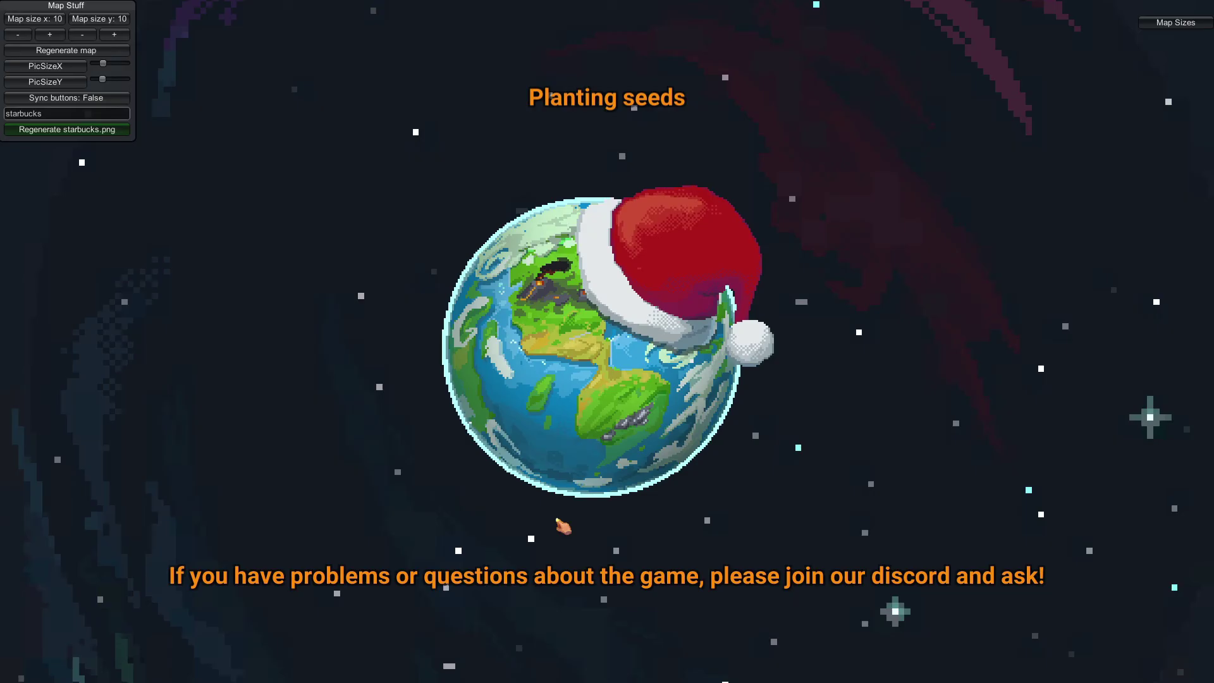
Zoom and pan around the loaded USA map to view its state borders.
{"action": "scroll", "coordinate": [562, 499], "scroll_direction": "up", "scroll_amount": 5}
{"action": "scroll", "coordinate": [542, 213], "scroll_direction": "down", "scroll_amount": 3}
{"action": "scroll", "coordinate": [544, 216], "scroll_direction": "down", "scroll_amount": 5}
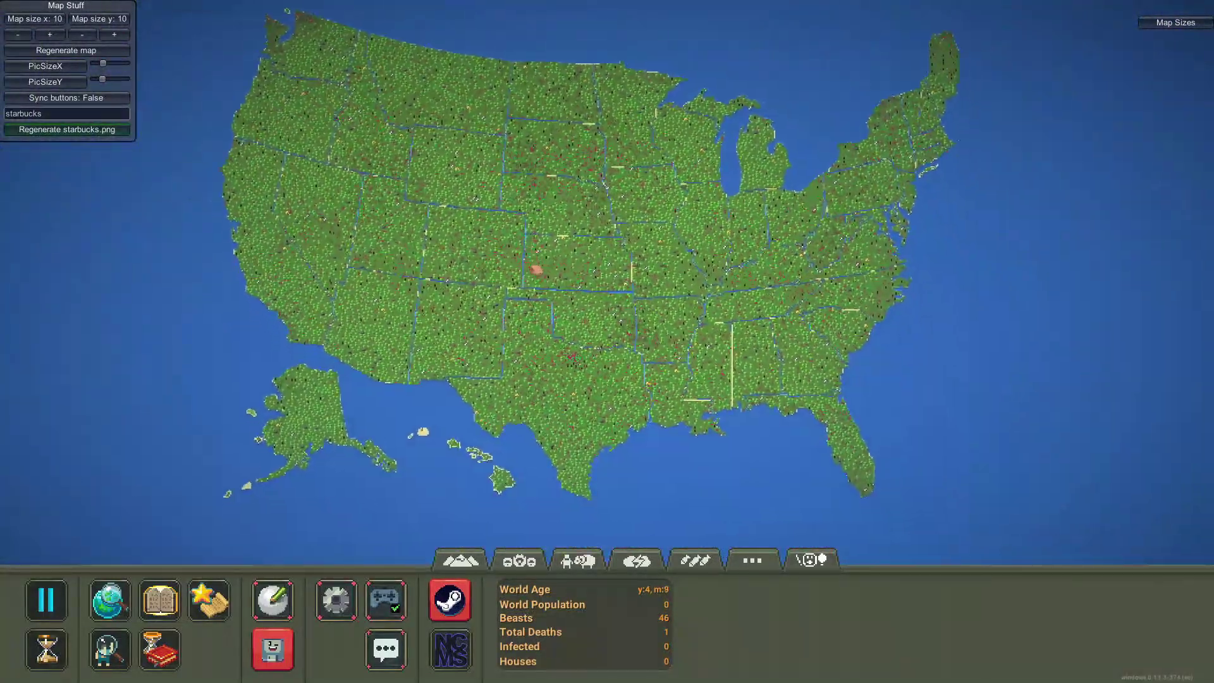
{"action": "left_click_drag", "start_coordinate": [536, 270], "coordinate": [499, 264]}
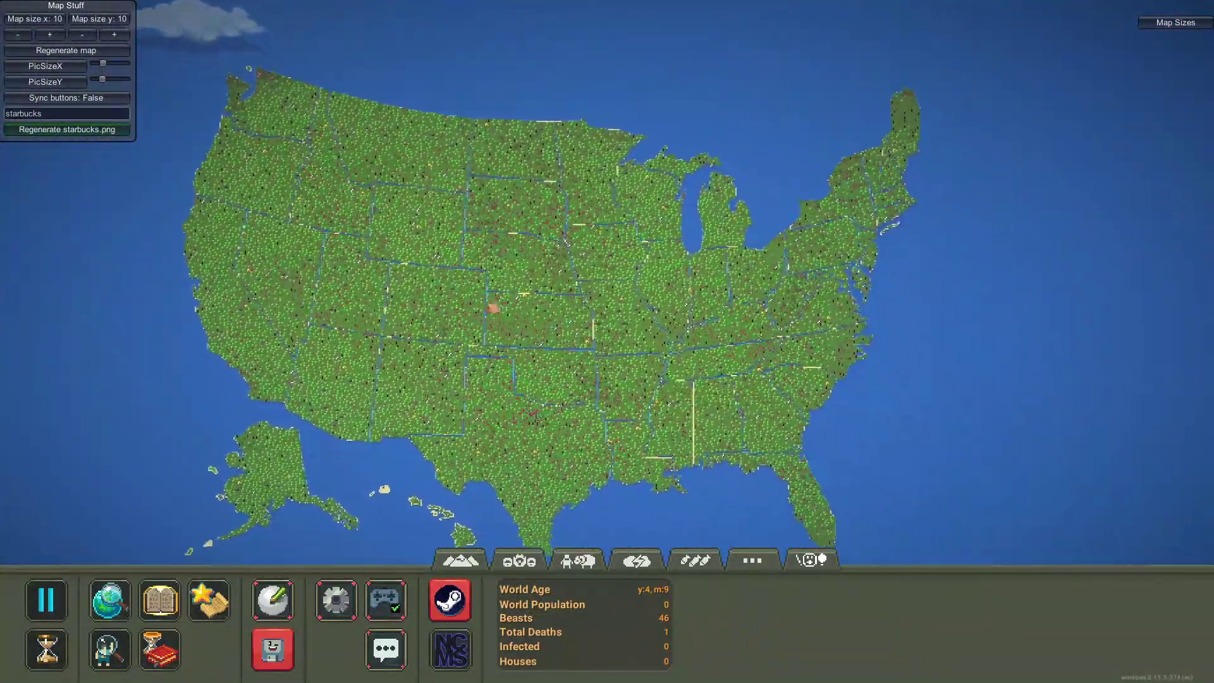
{"action": "scroll", "coordinate": [501, 286], "scroll_direction": "up", "scroll_amount": 10}
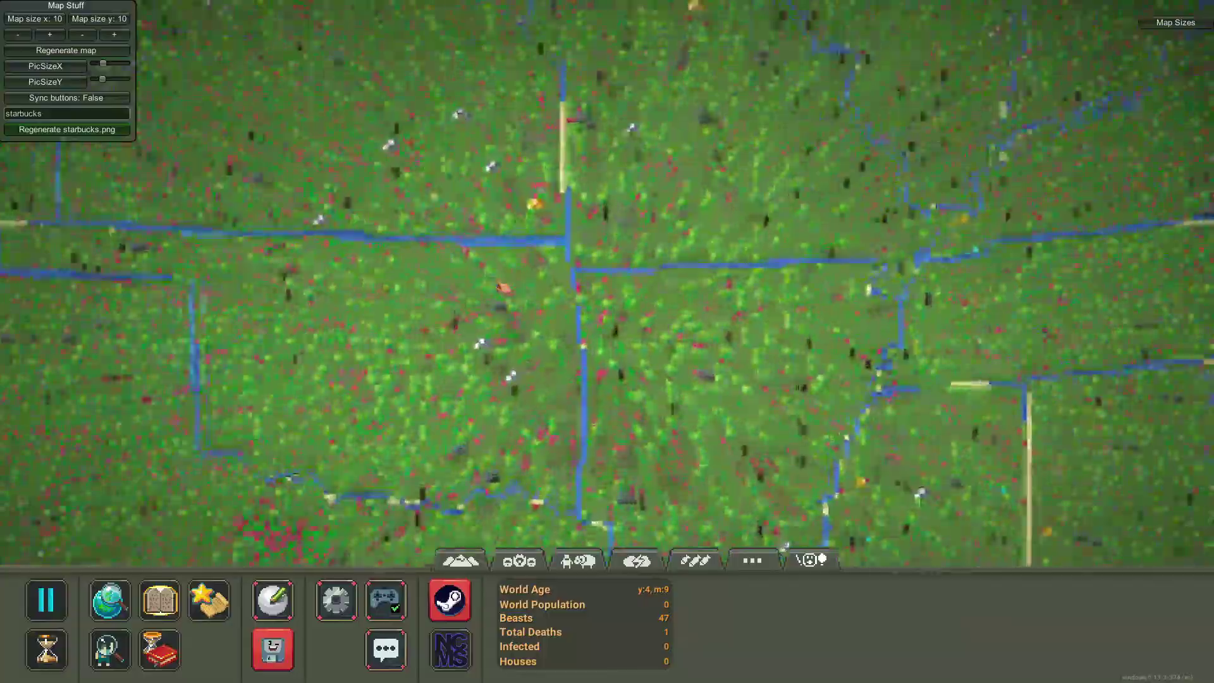